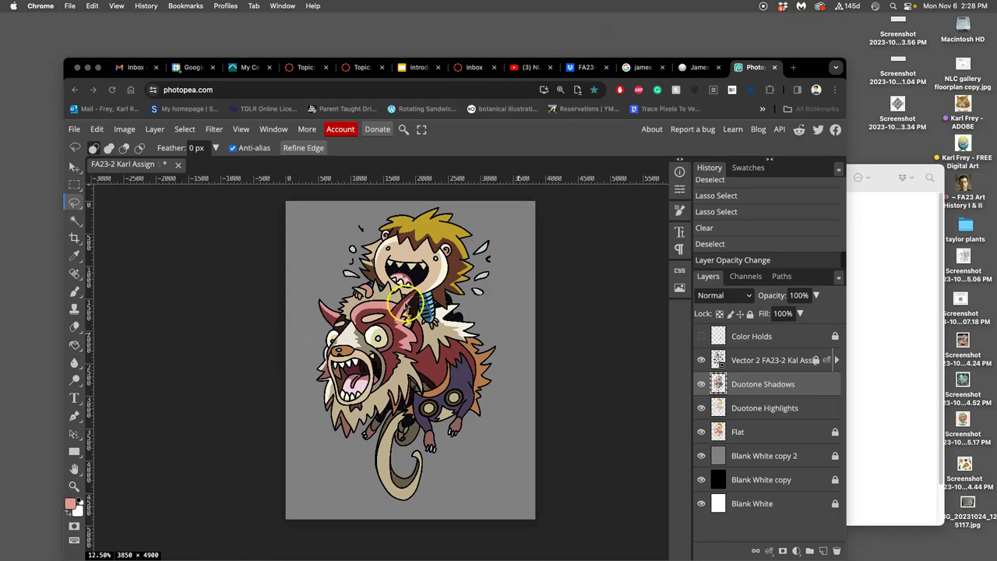
Step: Show the Duotone Shadows layer and zoom in on the boy and the wolf's head
{"action": "left_click", "coordinate": [701, 384]}
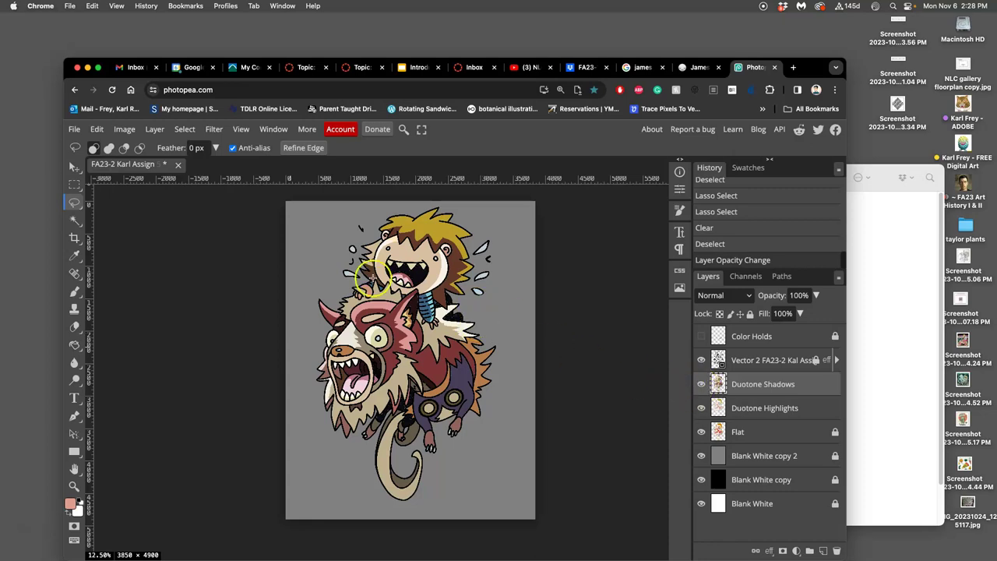
{"action": "left_click", "coordinate": [78, 202]}
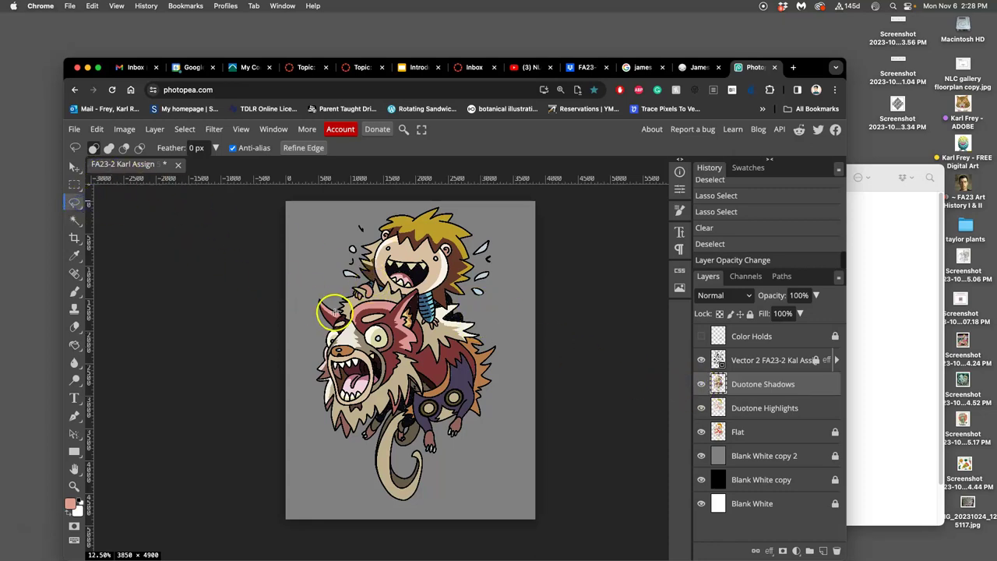
{"action": "scroll", "coordinate": [337, 304], "scroll_direction": "up", "scroll_amount": 3}
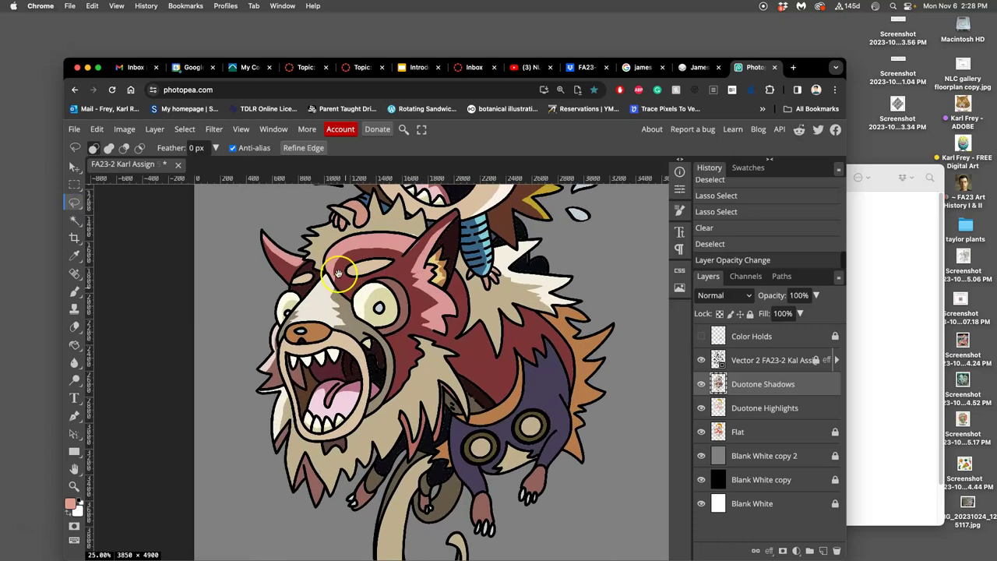
{"action": "left_click_drag", "start_coordinate": [339, 269], "coordinate": [381, 347]}
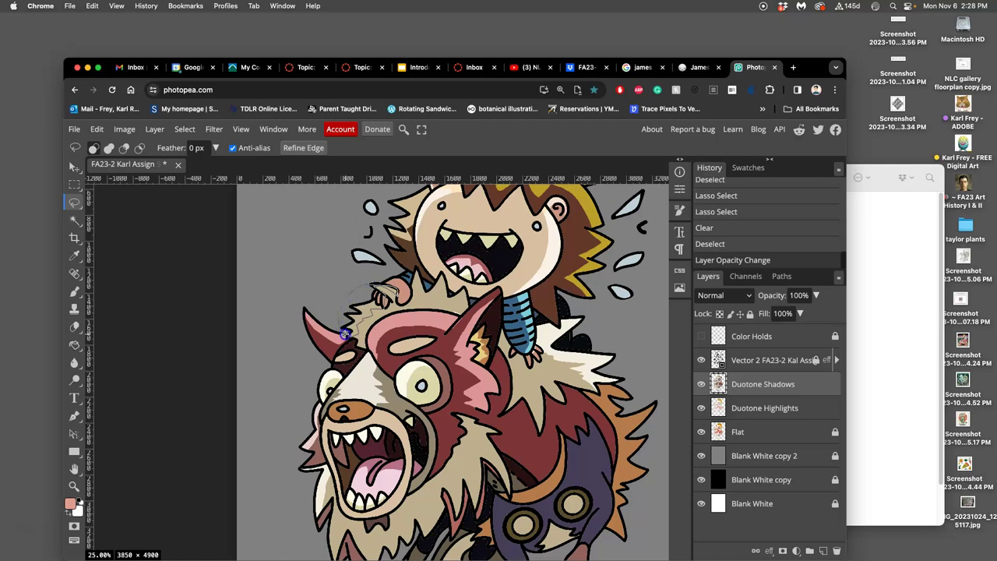
Step: Lasso and delete the shading around the horn and hair and a small patch near the hand
{"action": "left_click_drag", "start_coordinate": [345, 334], "coordinate": [346, 335]}
{"action": "key", "text": "Delete"}
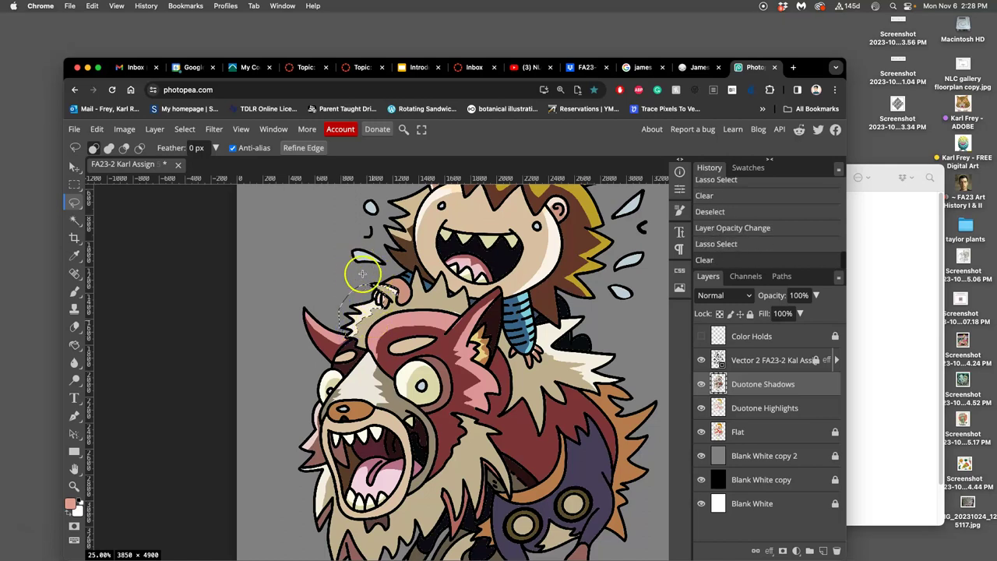
{"action": "left_click", "coordinate": [360, 272]}
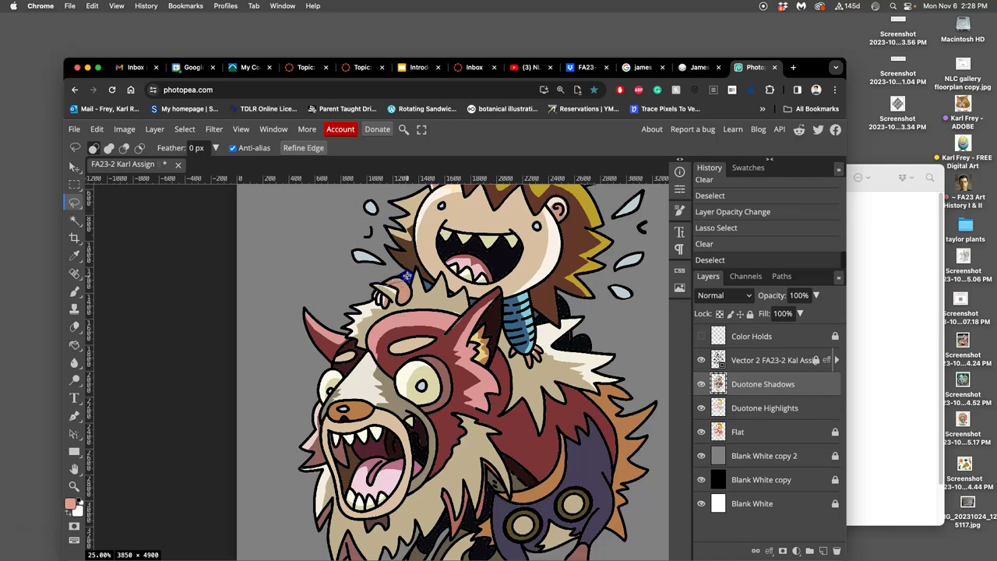
{"action": "mouse_move", "coordinate": [404, 271]}
{"action": "left_mouse_down"}
{"action": "mouse_move", "coordinate": [373, 280]}
{"action": "mouse_move", "coordinate": [401, 273]}
{"action": "left_mouse_up"}
{"action": "key", "text": "Delete"}
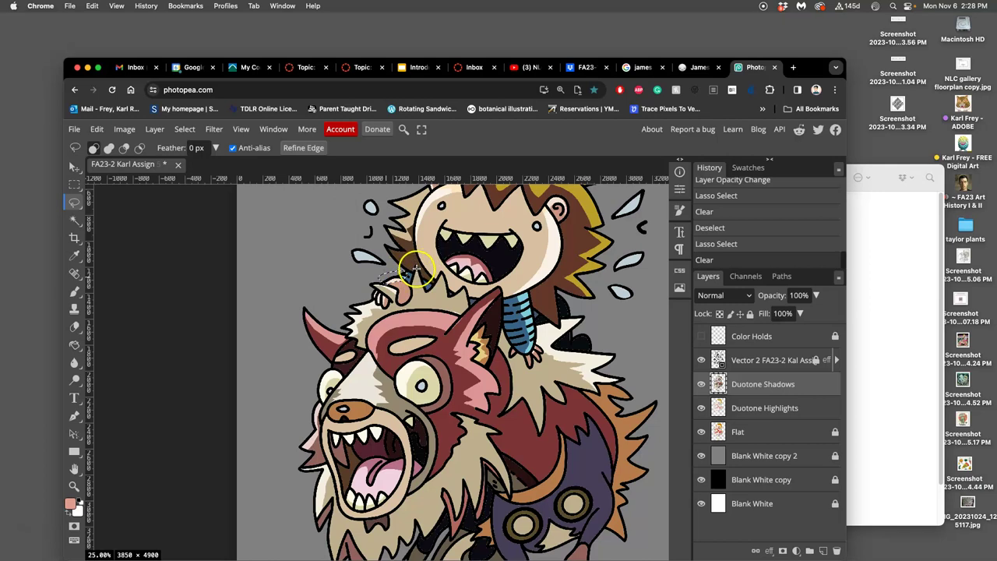
{"action": "left_click", "coordinate": [364, 281]}
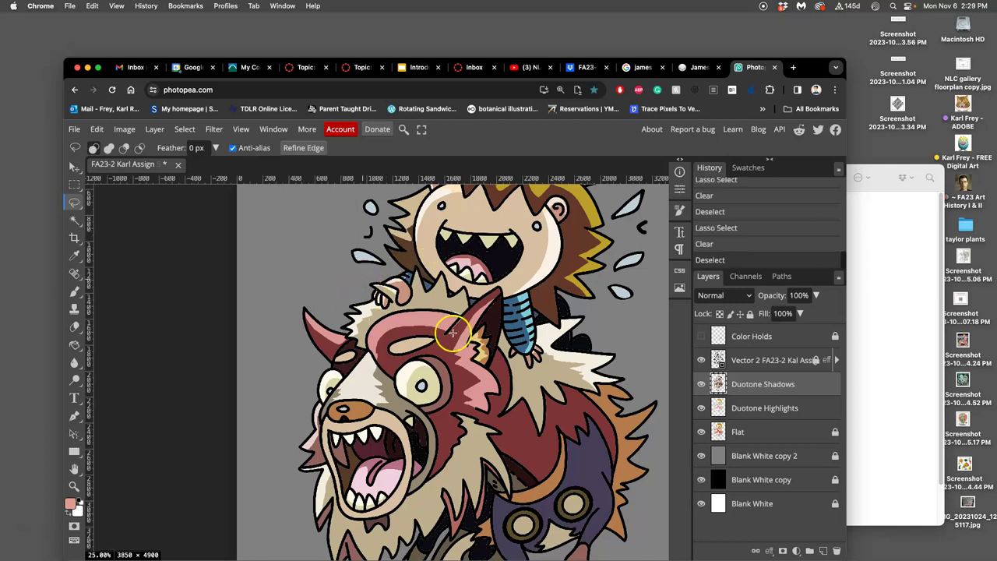
Step: Lasso and delete two patches of shadow shading on the wolf's brow
{"action": "scroll", "coordinate": [421, 339], "scroll_direction": "down", "scroll_amount": 2}
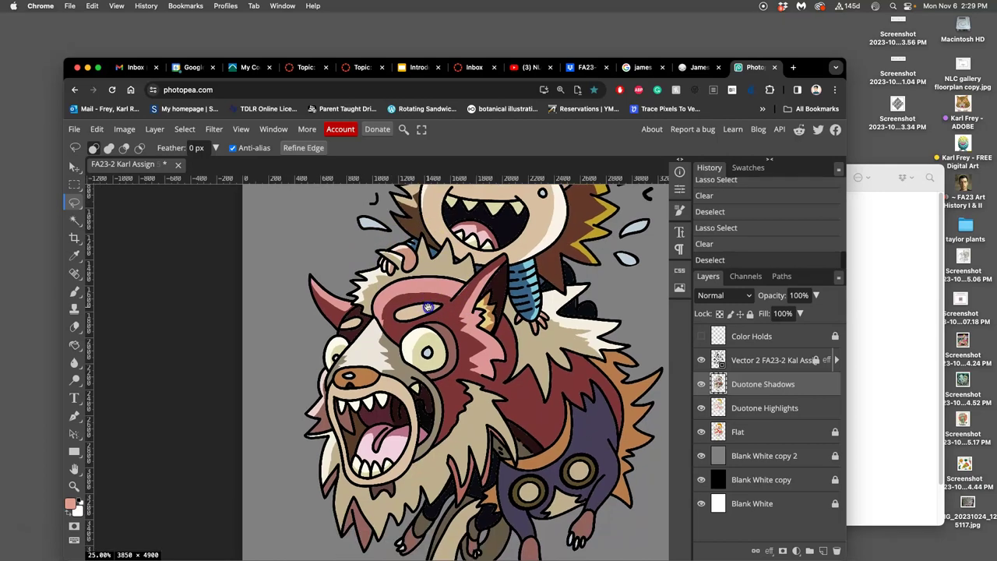
{"action": "mouse_move", "coordinate": [411, 308]}
{"action": "left_mouse_down"}
{"action": "mouse_move", "coordinate": [400, 319]}
{"action": "mouse_move", "coordinate": [421, 309]}
{"action": "mouse_move", "coordinate": [400, 316]}
{"action": "left_mouse_up"}
{"action": "key", "text": "Delete"}
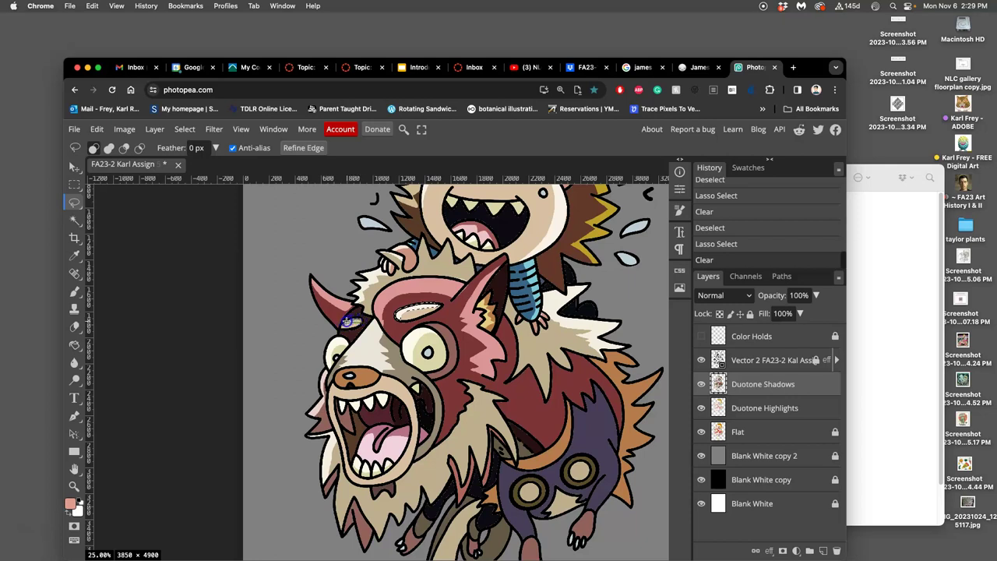
{"action": "left_click_drag", "start_coordinate": [348, 322], "coordinate": [345, 325]}
{"action": "key", "text": "Delete"}
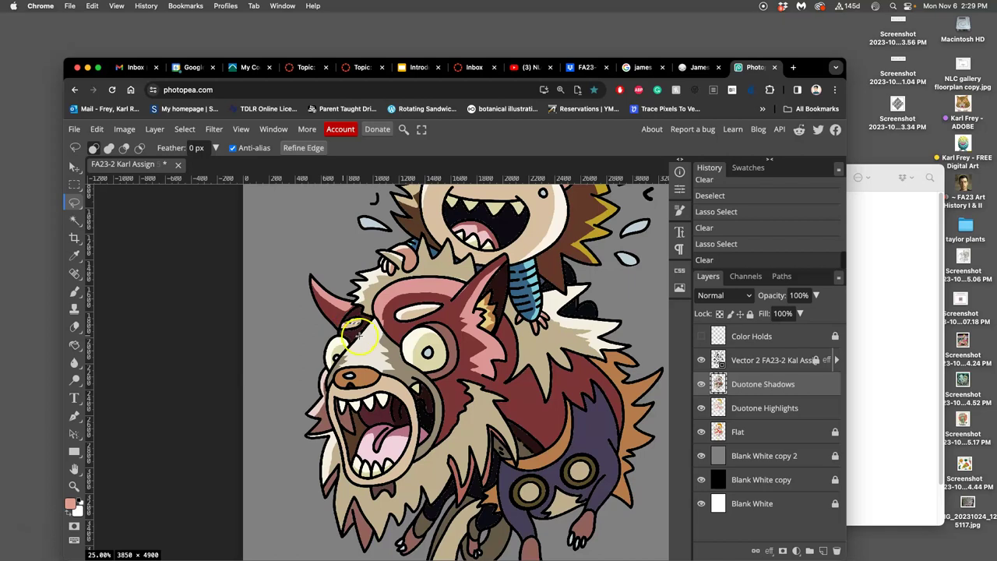
{"action": "left_click", "coordinate": [363, 329]}
Step: Clear the shadow shading around the wolf's eye highlight
{"action": "scroll", "coordinate": [363, 329], "scroll_direction": "up", "scroll_amount": 5}
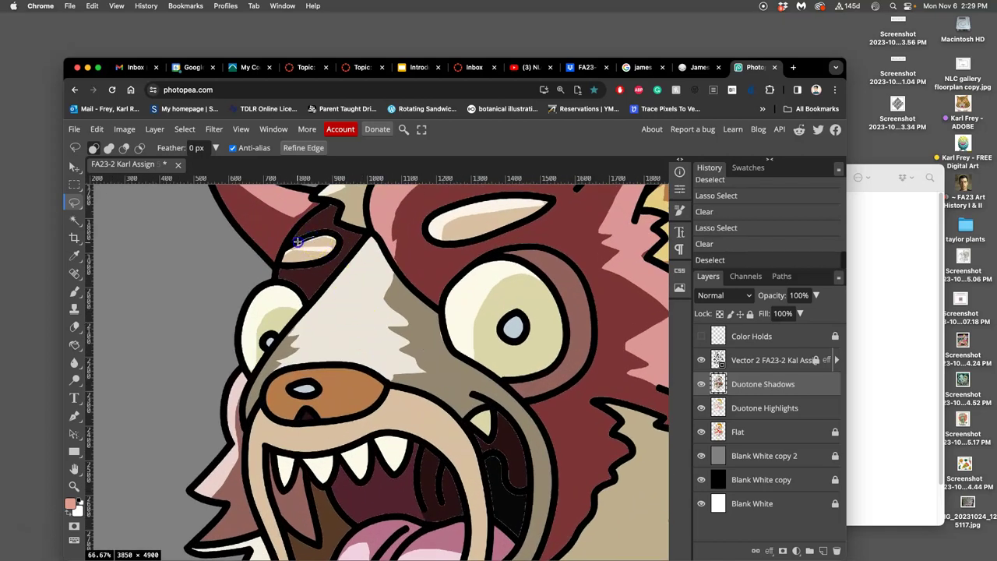
{"action": "mouse_move", "coordinate": [296, 250]}
{"action": "left_mouse_down"}
{"action": "mouse_move", "coordinate": [312, 250]}
{"action": "mouse_move", "coordinate": [315, 236]}
{"action": "left_mouse_up"}
{"action": "key", "text": "Delete"}
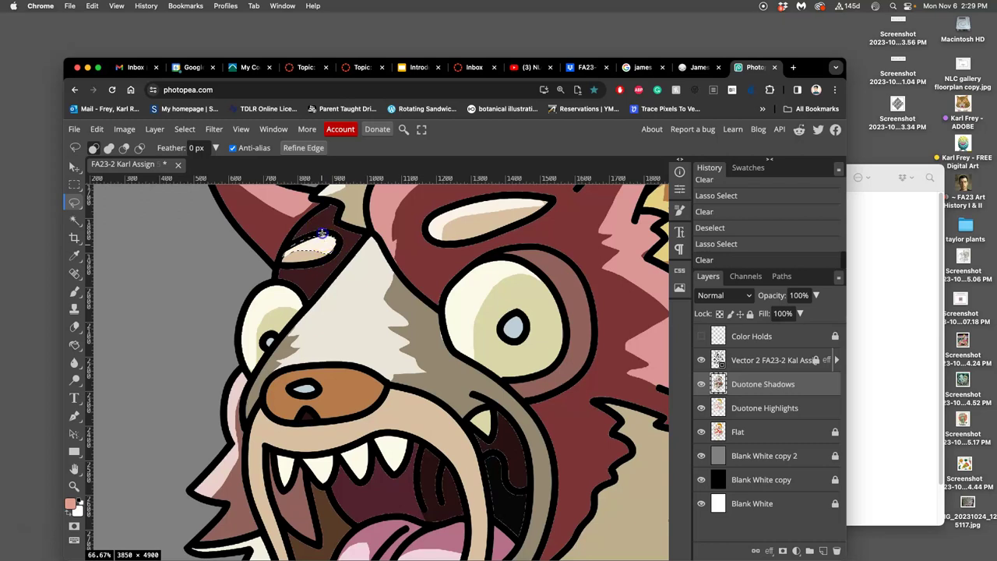
{"action": "key", "text": "ctrl+d"}
Step: Pan to the horn and delete the shadow near the horn tip
{"action": "mouse_move", "coordinate": [339, 266]}
{"action": "left_mouse_down"}
{"action": "mouse_move", "coordinate": [395, 384]}
{"action": "mouse_move", "coordinate": [303, 397]}
{"action": "mouse_move", "coordinate": [270, 391]}
{"action": "mouse_move", "coordinate": [272, 306]}
{"action": "mouse_move", "coordinate": [256, 327]}
{"action": "left_mouse_up"}
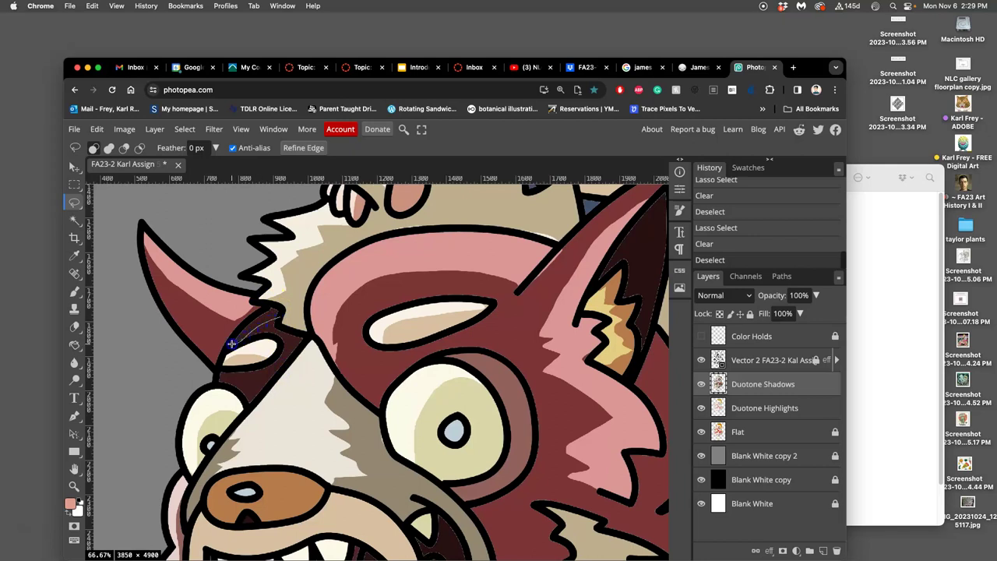
{"action": "left_click_drag", "start_coordinate": [271, 308], "coordinate": [278, 313]}
{"action": "key", "text": "BackSpace"}
{"action": "key", "text": "super+d"}
{"action": "left_click_drag", "start_coordinate": [269, 371], "coordinate": [228, 373]}
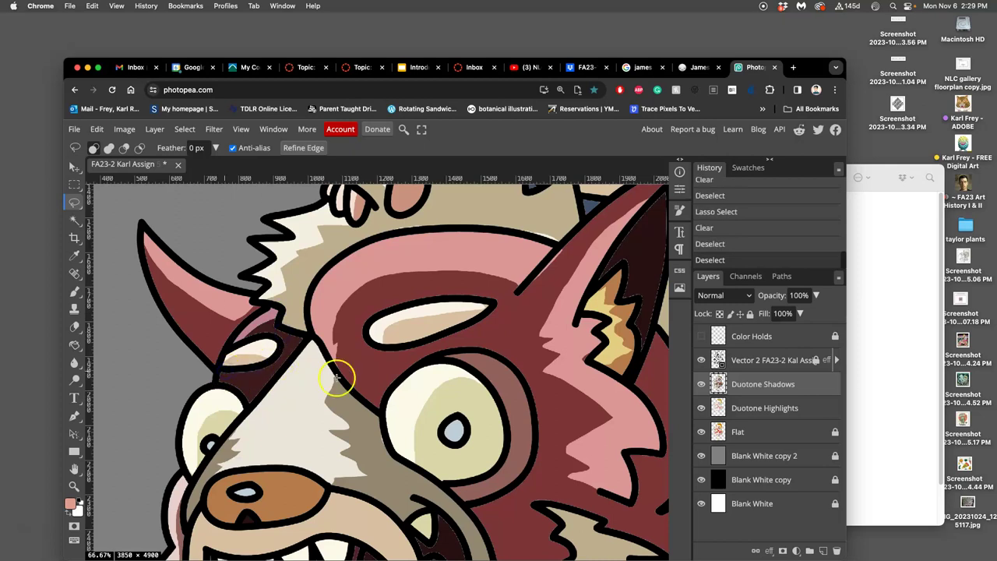
{"action": "scroll", "coordinate": [343, 366], "scroll_direction": "down", "scroll_amount": 5}
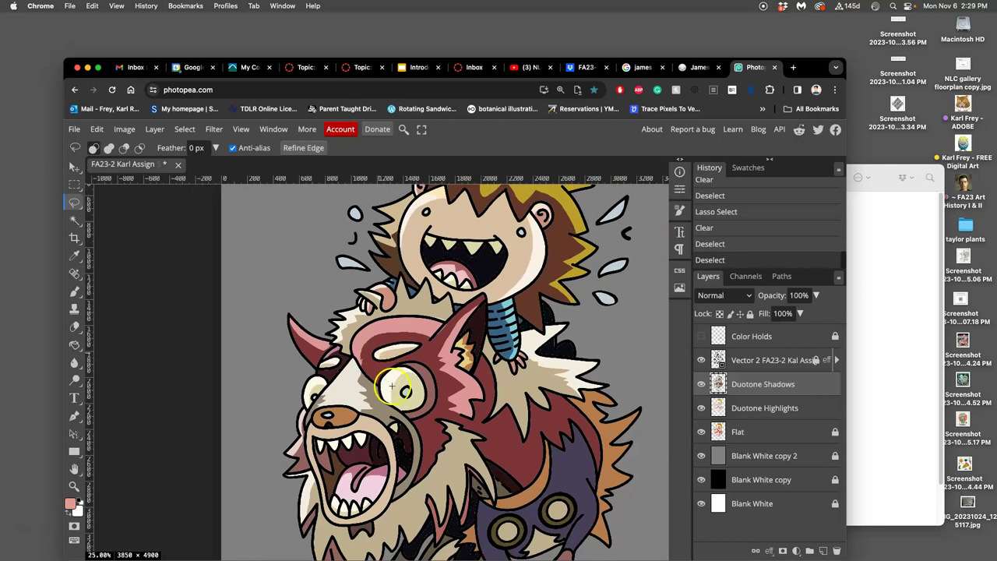
Step: Bring the wolf's face into view and clear a small shading patch near the nose
{"action": "left_click_drag", "start_coordinate": [399, 389], "coordinate": [389, 317]}
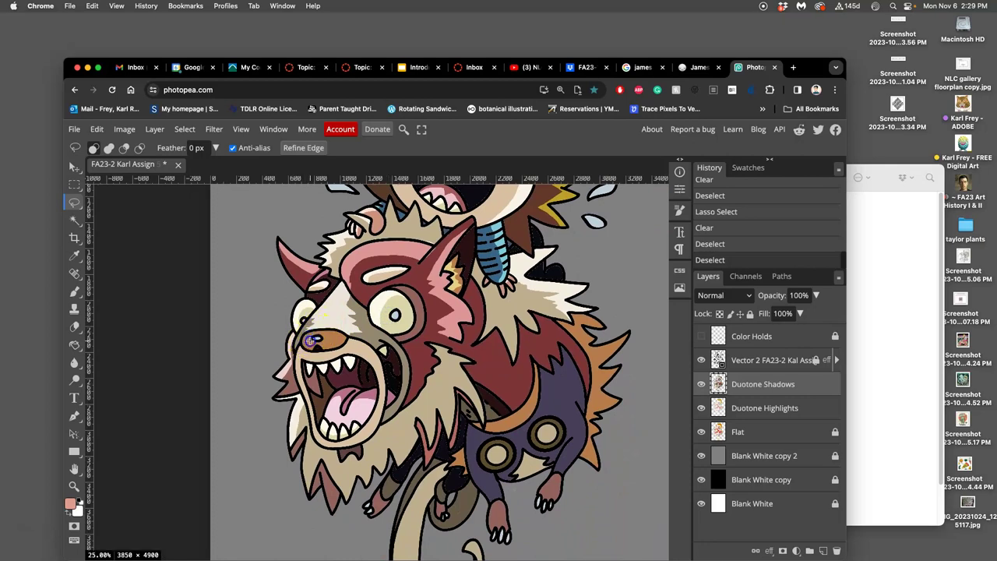
{"action": "left_click_drag", "start_coordinate": [319, 332], "coordinate": [322, 335]}
{"action": "key", "text": "Delete"}
{"action": "left_click", "coordinate": [354, 326]}
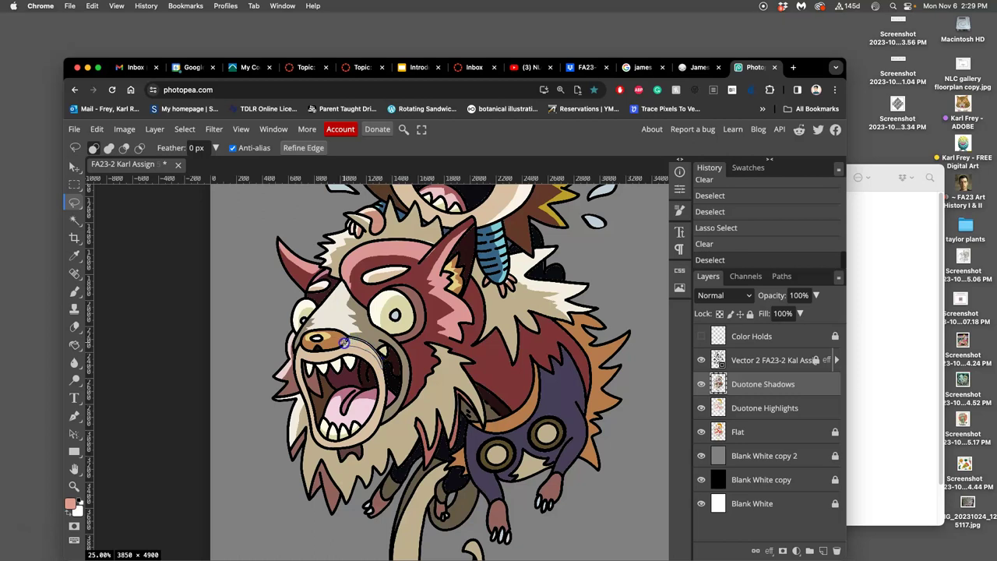
Step: Delete shading patches down the muzzle and on the eye's right rim
{"action": "left_click_drag", "start_coordinate": [345, 345], "coordinate": [352, 347]}
{"action": "key", "text": "Delete"}
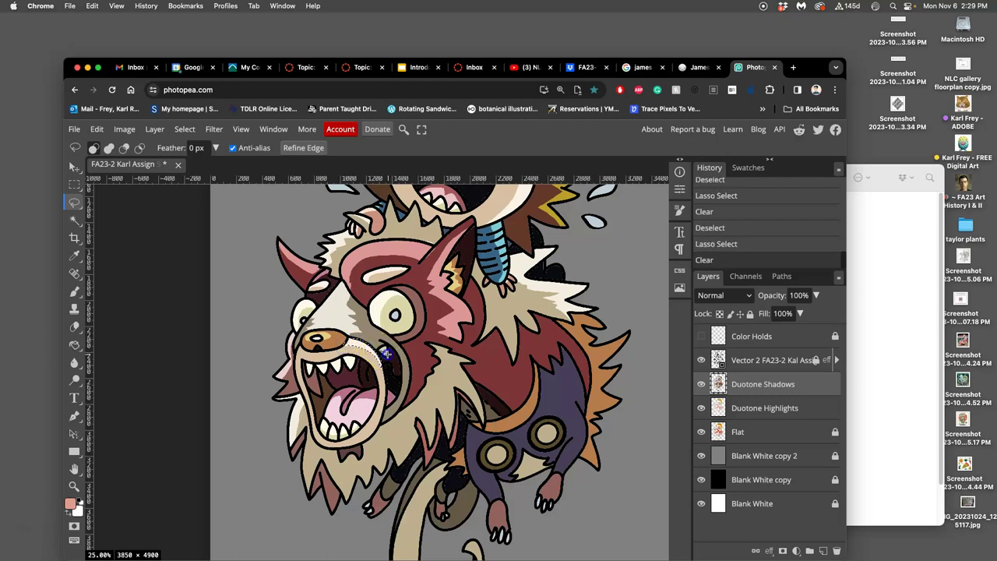
{"action": "key", "text": "Delete"}
{"action": "mouse_move", "coordinate": [379, 350]}
{"action": "left_mouse_down"}
{"action": "mouse_move", "coordinate": [387, 401]}
{"action": "mouse_move", "coordinate": [347, 453]}
{"action": "mouse_move", "coordinate": [407, 406]}
{"action": "mouse_move", "coordinate": [396, 347]}
{"action": "mouse_move", "coordinate": [382, 328]}
{"action": "mouse_move", "coordinate": [373, 335]}
{"action": "mouse_move", "coordinate": [395, 318]}
{"action": "mouse_move", "coordinate": [407, 289]}
{"action": "left_mouse_up"}
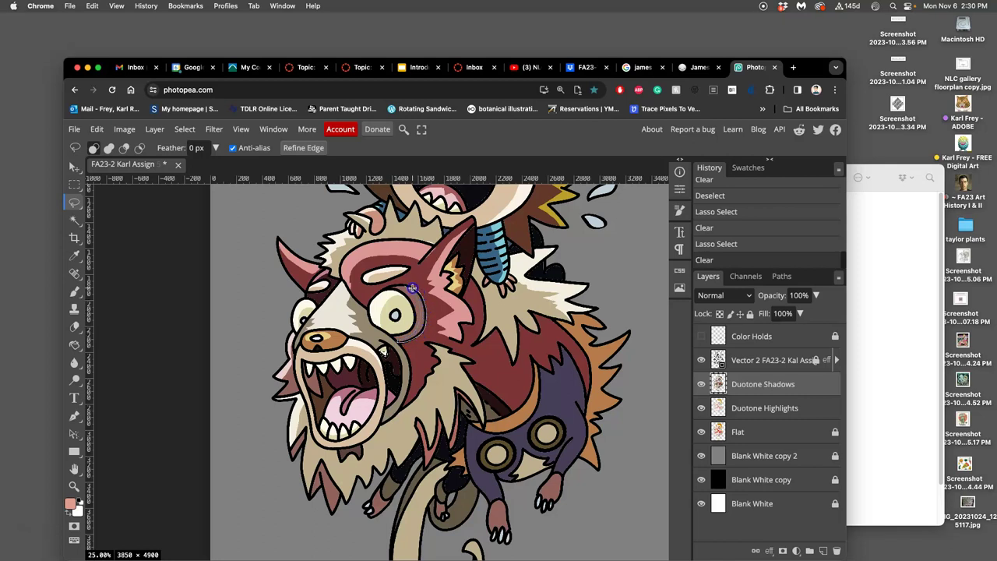
{"action": "left_click_drag", "start_coordinate": [405, 286], "coordinate": [406, 287]}
{"action": "key", "text": "Delete"}
Step: Clear the shading along the orange fur of the back, undoing and redoing to compare
{"action": "mouse_move", "coordinate": [418, 352]}
{"action": "left_mouse_down"}
{"action": "mouse_move", "coordinate": [373, 321]}
{"action": "mouse_move", "coordinate": [390, 342]}
{"action": "mouse_move", "coordinate": [426, 348]}
{"action": "mouse_move", "coordinate": [439, 379]}
{"action": "mouse_move", "coordinate": [428, 413]}
{"action": "mouse_move", "coordinate": [443, 385]}
{"action": "mouse_move", "coordinate": [488, 383]}
{"action": "mouse_move", "coordinate": [485, 372]}
{"action": "mouse_move", "coordinate": [577, 339]}
{"action": "mouse_move", "coordinate": [568, 324]}
{"action": "mouse_move", "coordinate": [587, 343]}
{"action": "mouse_move", "coordinate": [533, 314]}
{"action": "left_mouse_up"}
{"action": "mouse_move", "coordinate": [580, 359]}
{"action": "left_mouse_down"}
{"action": "mouse_move", "coordinate": [586, 398]}
{"action": "mouse_move", "coordinate": [585, 349]}
{"action": "mouse_move", "coordinate": [532, 311]}
{"action": "left_mouse_up"}
{"action": "key", "text": "Delete"}
{"action": "left_click", "coordinate": [623, 310]}
{"action": "key", "text": "super+z"}
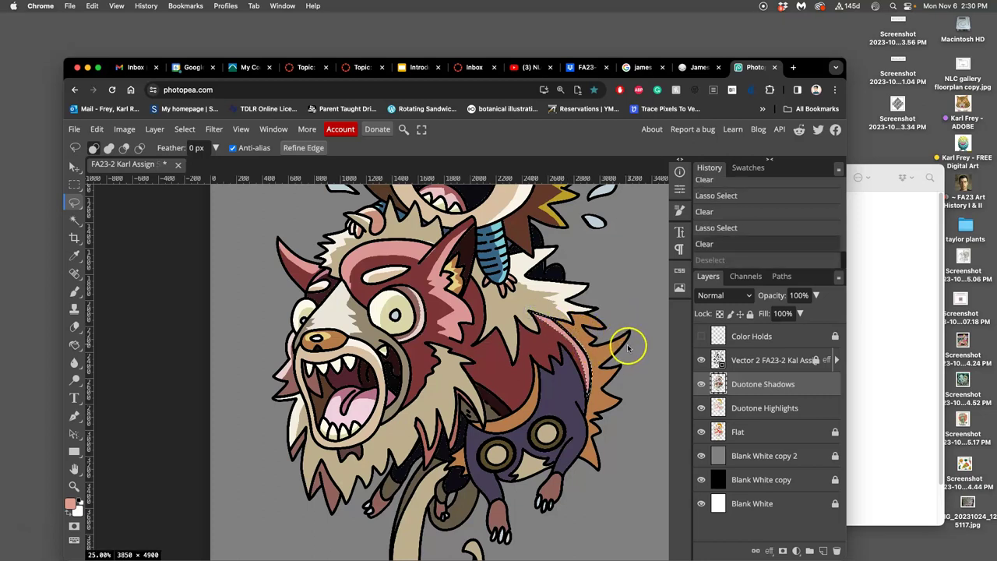
{"action": "key", "text": "super+z"}
{"action": "key", "text": "super+z"}
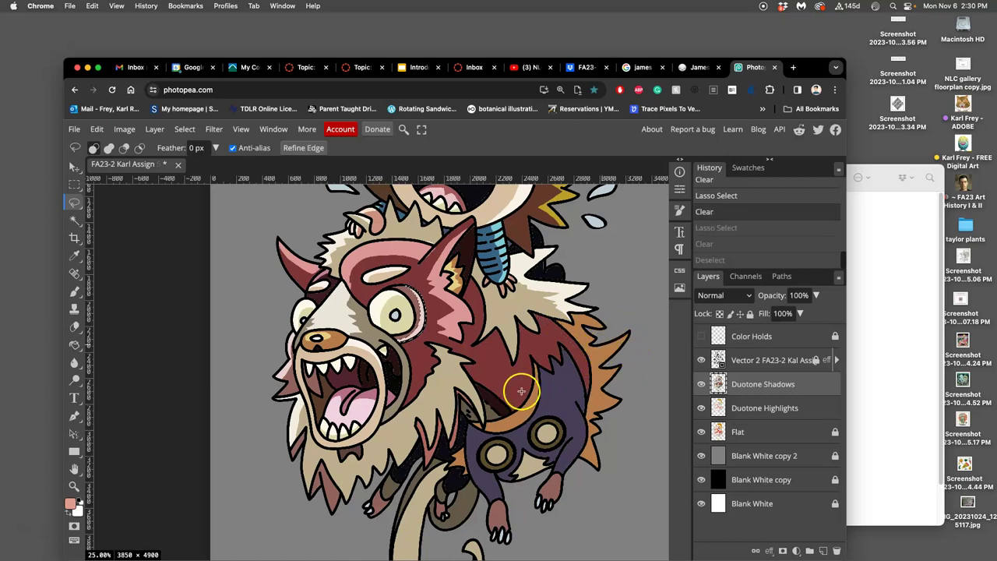
{"action": "key", "text": "super+shift+z"}
{"action": "key", "text": "super+shift+z"}
{"action": "key", "text": "super+shift+z"}
Step: Lasso and delete the shadow shading on the light fur spike
{"action": "scroll", "coordinate": [528, 406], "scroll_direction": "down", "scroll_amount": 3}
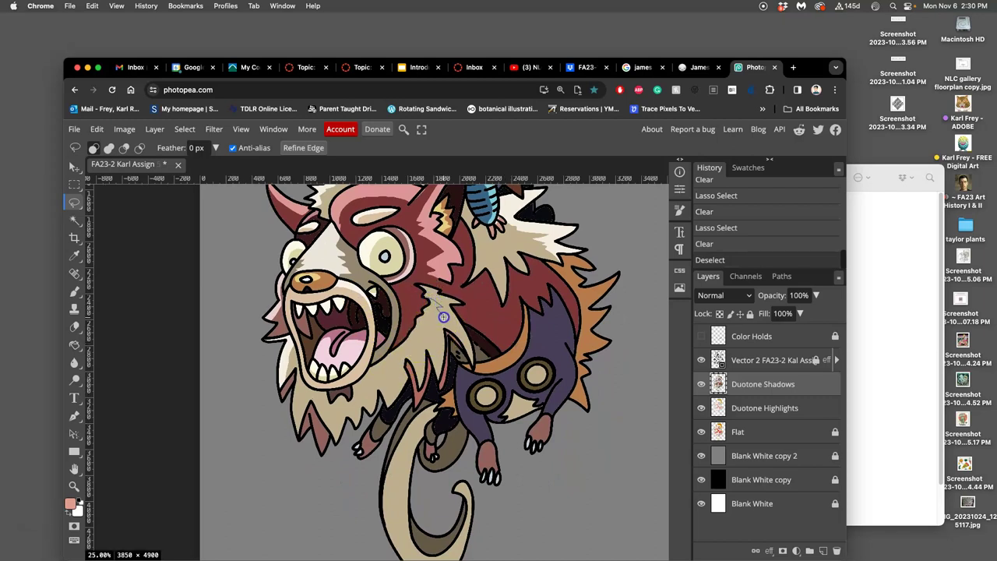
{"action": "left_click_drag", "start_coordinate": [447, 323], "coordinate": [440, 365]}
{"action": "mouse_move", "coordinate": [421, 294]}
{"action": "left_mouse_down"}
{"action": "mouse_move", "coordinate": [451, 318]}
{"action": "mouse_move", "coordinate": [462, 359]}
{"action": "left_mouse_up"}
{"action": "key", "text": "Delete"}
{"action": "key", "text": "super+d"}
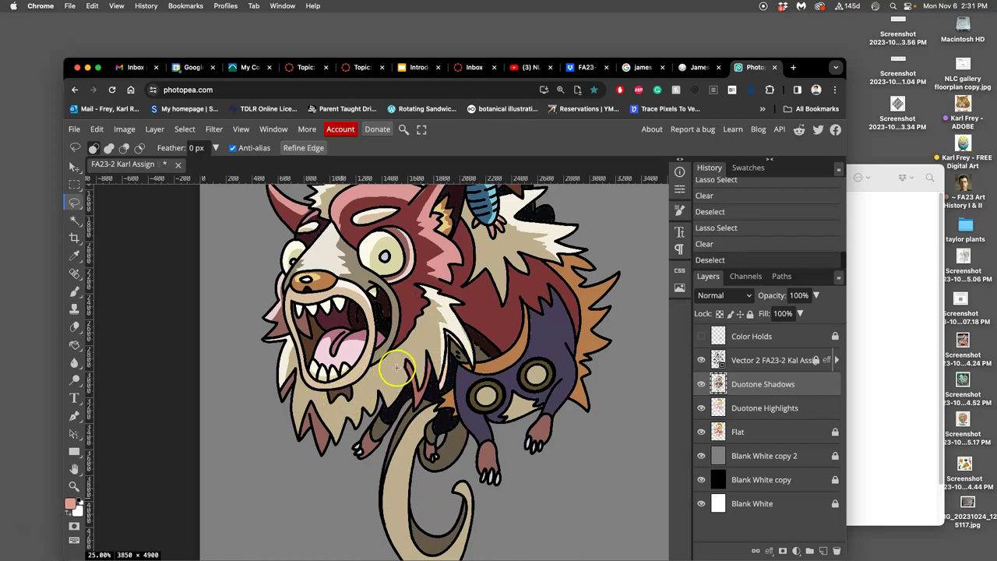
Step: Trace the shading up through the neck fur and delete it
{"action": "left_click_drag", "start_coordinate": [383, 394], "coordinate": [401, 360]}
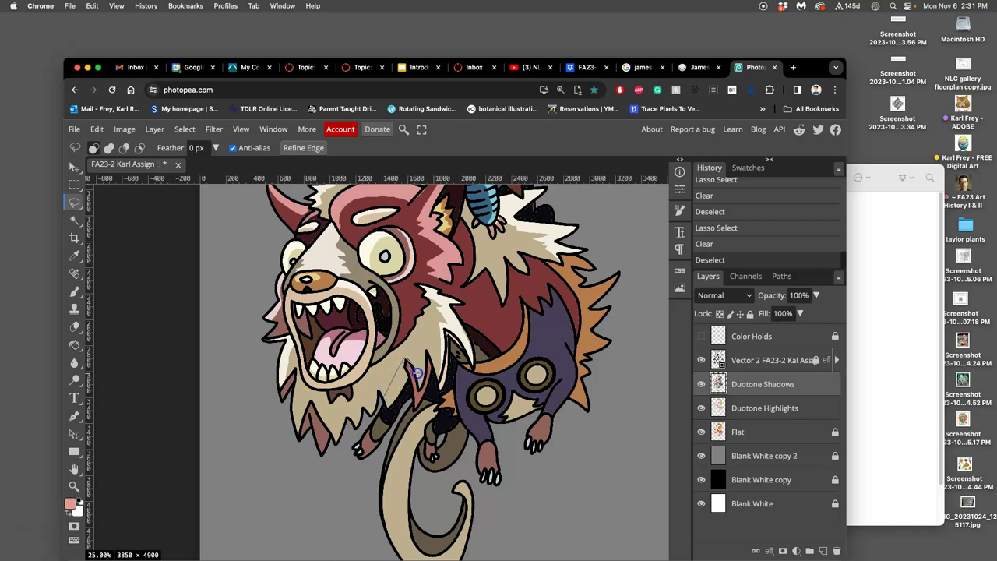
{"action": "mouse_move", "coordinate": [419, 376]}
{"action": "left_mouse_down"}
{"action": "mouse_move", "coordinate": [425, 342]}
{"action": "mouse_move", "coordinate": [426, 350]}
{"action": "left_mouse_up"}
{"action": "left_click_drag", "start_coordinate": [383, 397], "coordinate": [382, 395]}
{"action": "key", "text": "Delete"}
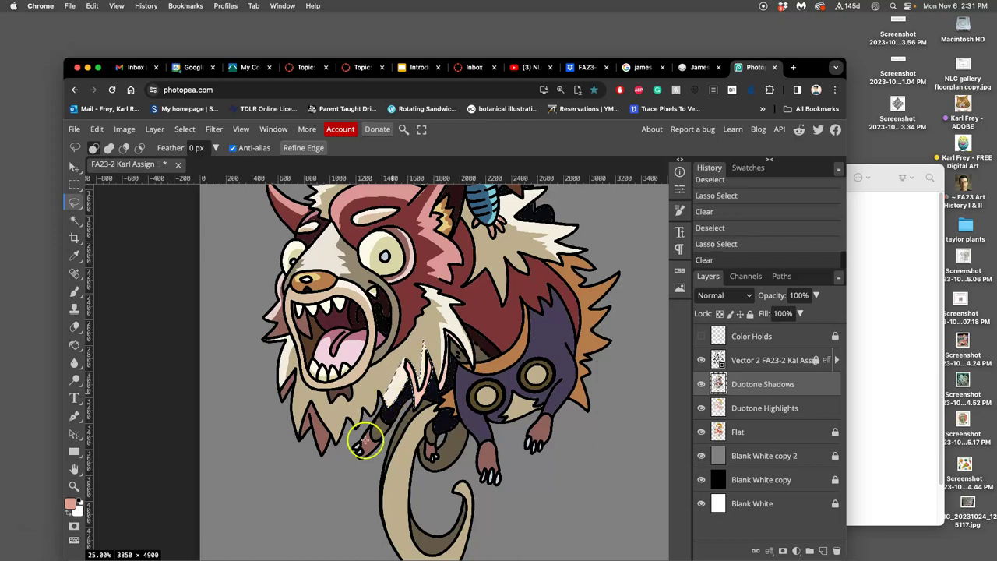
{"action": "key", "text": "cmd+d"}
Step: Outline and clear the shading on the wolf's chin beard, then zoom out to the whole image
{"action": "scroll", "coordinate": [390, 451], "scroll_direction": "up", "scroll_amount": 2}
{"action": "scroll", "coordinate": [390, 452], "scroll_direction": "left", "scroll_amount": 2}
{"action": "scroll", "coordinate": [433, 432], "scroll_direction": "down", "scroll_amount": 3}
{"action": "scroll", "coordinate": [433, 432], "scroll_direction": "left", "scroll_amount": 1}
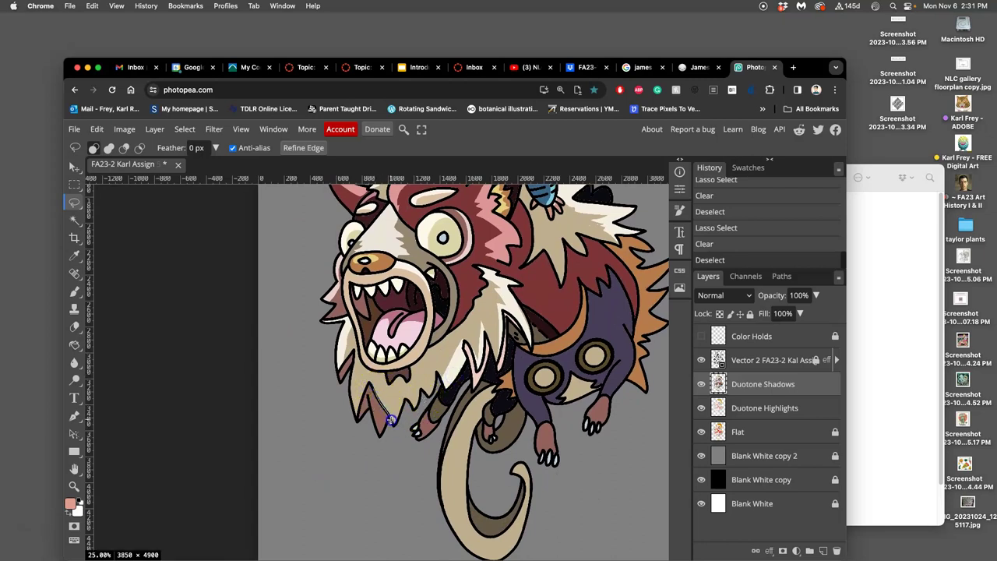
{"action": "mouse_move", "coordinate": [394, 422]}
{"action": "left_mouse_down"}
{"action": "mouse_move", "coordinate": [403, 402]}
{"action": "mouse_move", "coordinate": [427, 395]}
{"action": "mouse_move", "coordinate": [434, 373]}
{"action": "left_mouse_up"}
{"action": "mouse_move", "coordinate": [402, 391]}
{"action": "left_mouse_down"}
{"action": "mouse_move", "coordinate": [390, 413]}
{"action": "mouse_move", "coordinate": [373, 377]}
{"action": "left_mouse_up"}
{"action": "left_click", "coordinate": [390, 440]}
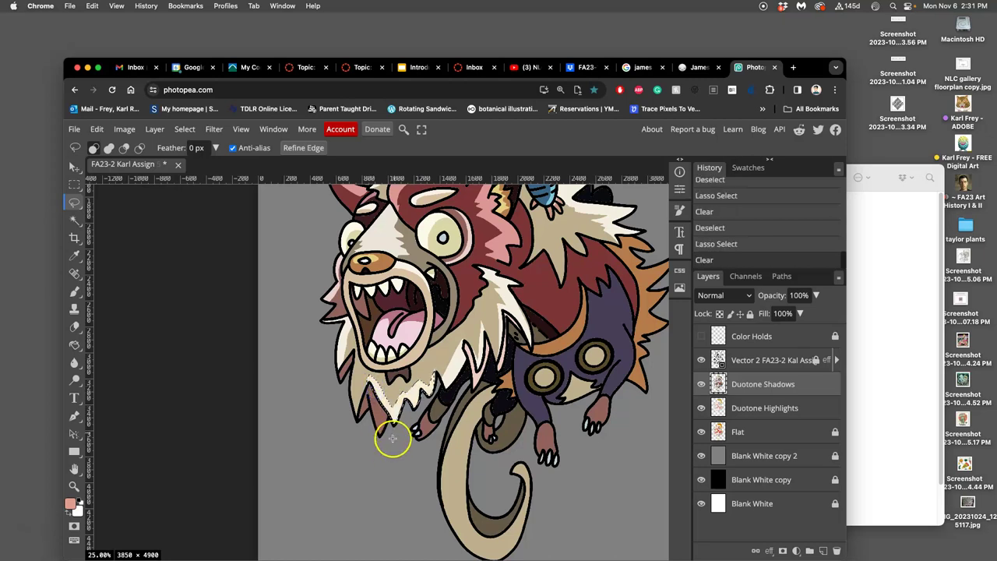
{"action": "left_click", "coordinate": [383, 418]}
{"action": "scroll", "coordinate": [383, 418], "scroll_direction": "down", "scroll_amount": 2}
{"action": "left_click_drag", "start_coordinate": [540, 367], "coordinate": [522, 443]}
{"action": "left_click", "coordinate": [534, 403]}
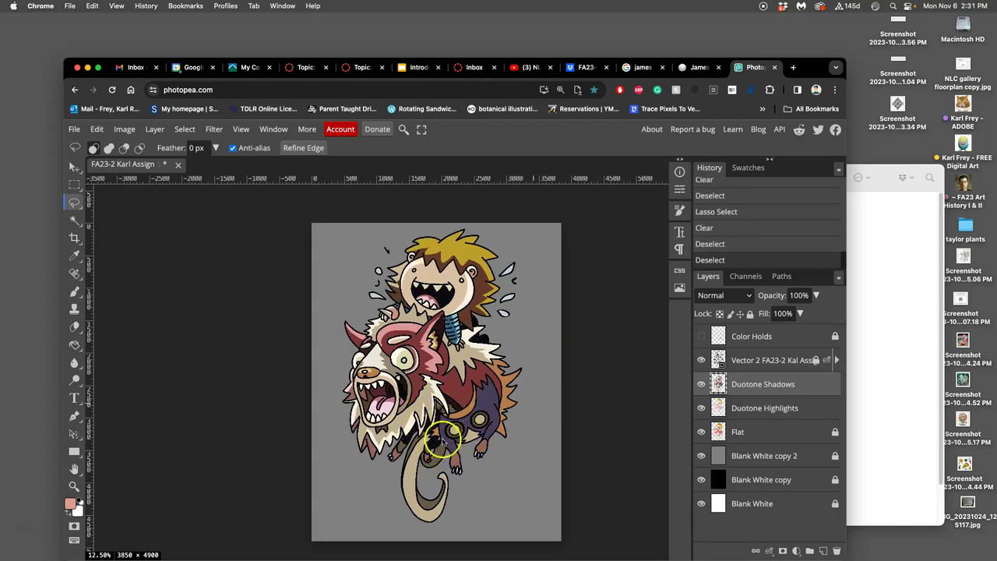
Step: Lasso and delete the dark shadow shading on the monster's right flank
{"action": "scroll", "coordinate": [442, 441], "scroll_direction": "up", "scroll_amount": 3}
{"action": "scroll", "coordinate": [545, 256], "scroll_direction": "down", "scroll_amount": 2}
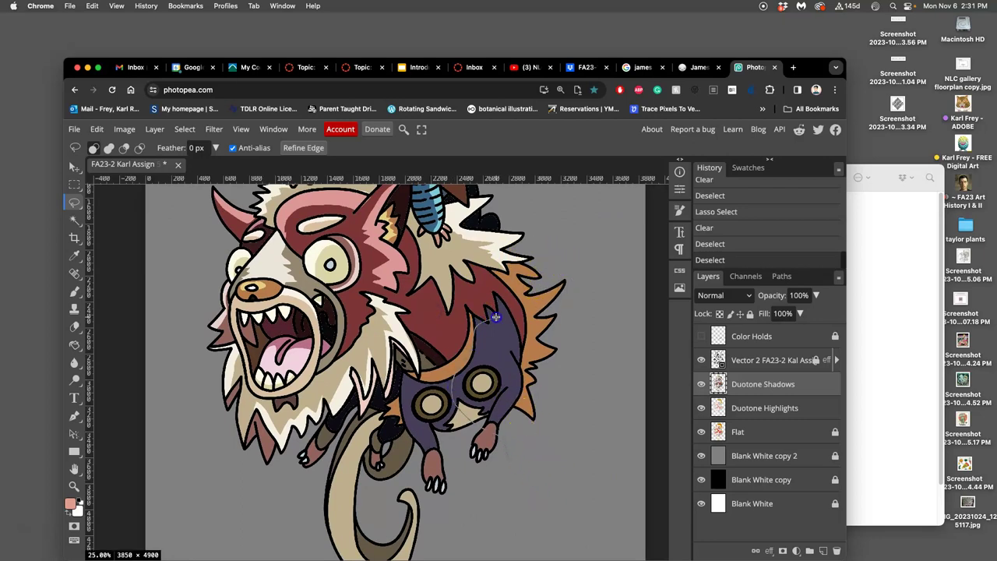
{"action": "left_click_drag", "start_coordinate": [566, 401], "coordinate": [508, 452]}
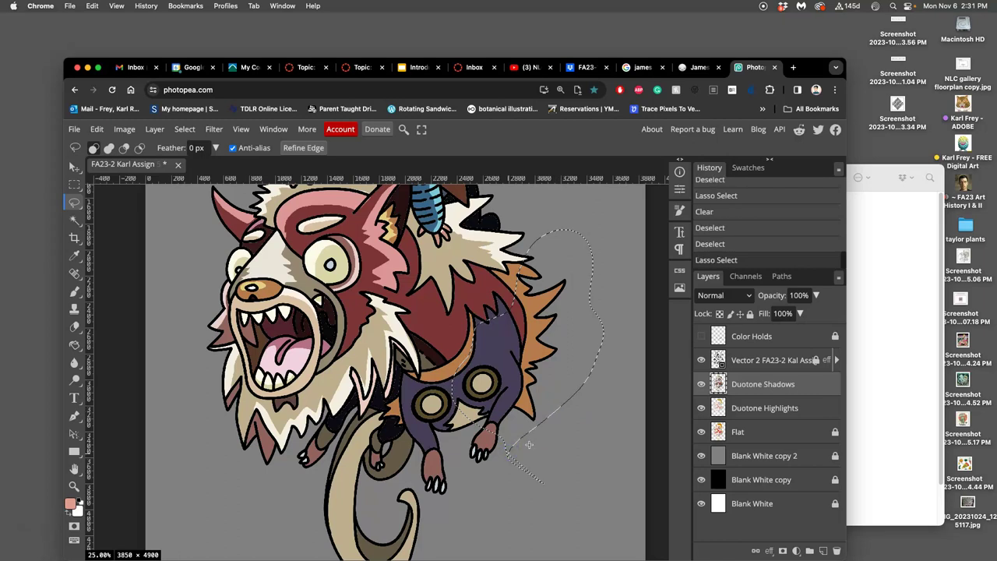
{"action": "key", "text": "Delete"}
{"action": "key", "text": "super+d"}
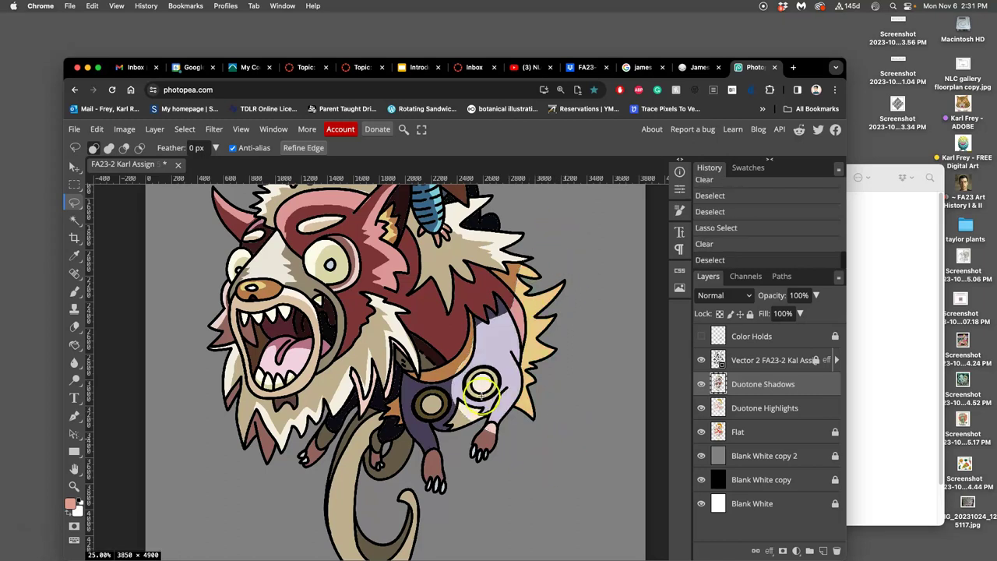
Step: Try clearing the shadow beside the tail, then undo it so that shading stays
{"action": "scroll", "coordinate": [481, 396], "scroll_direction": "down", "scroll_amount": 3}
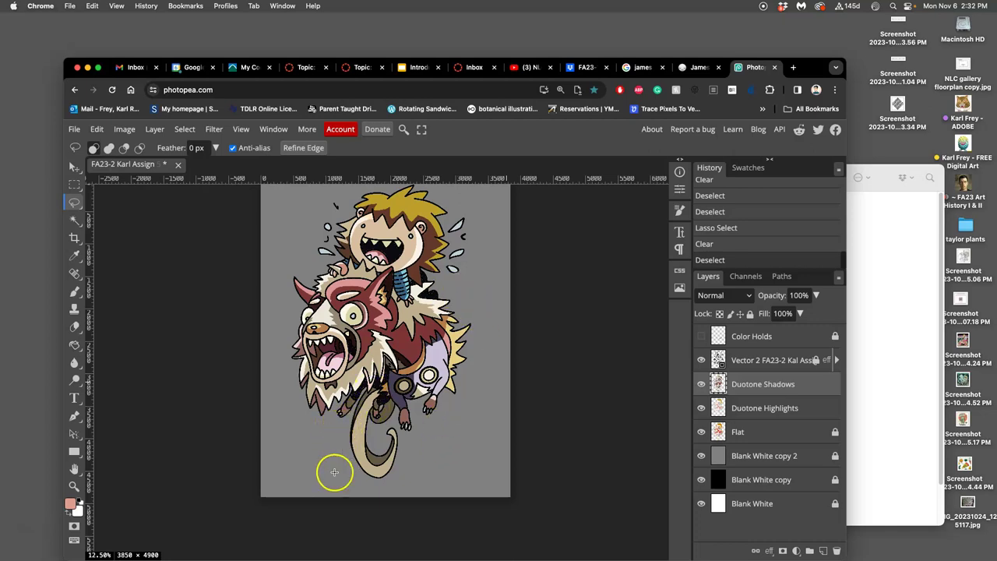
{"action": "left_click_drag", "start_coordinate": [329, 472], "coordinate": [318, 418]}
{"action": "left_click_drag", "start_coordinate": [382, 425], "coordinate": [311, 466]}
{"action": "key", "text": "Delete"}
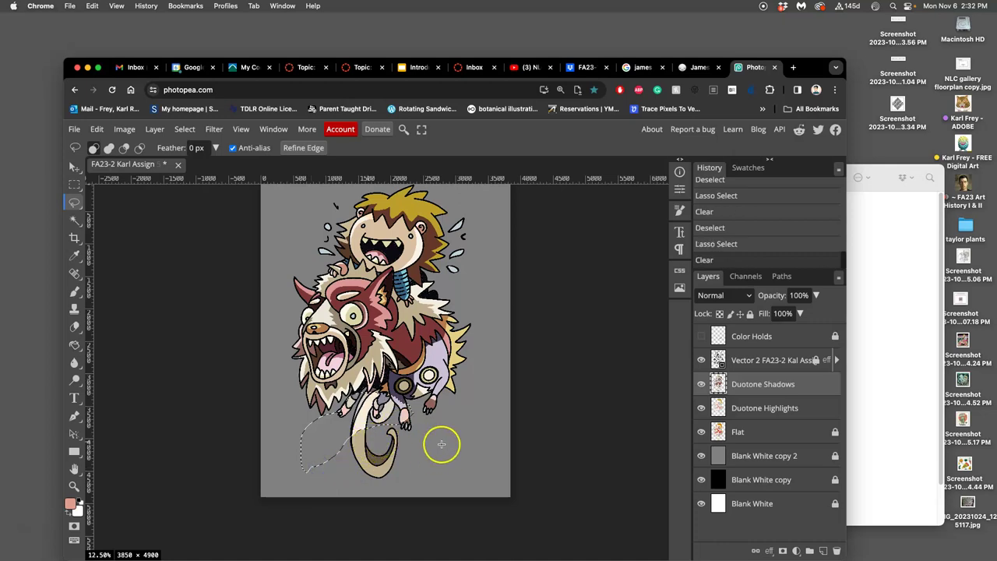
{"action": "key", "text": "ctrl+d"}
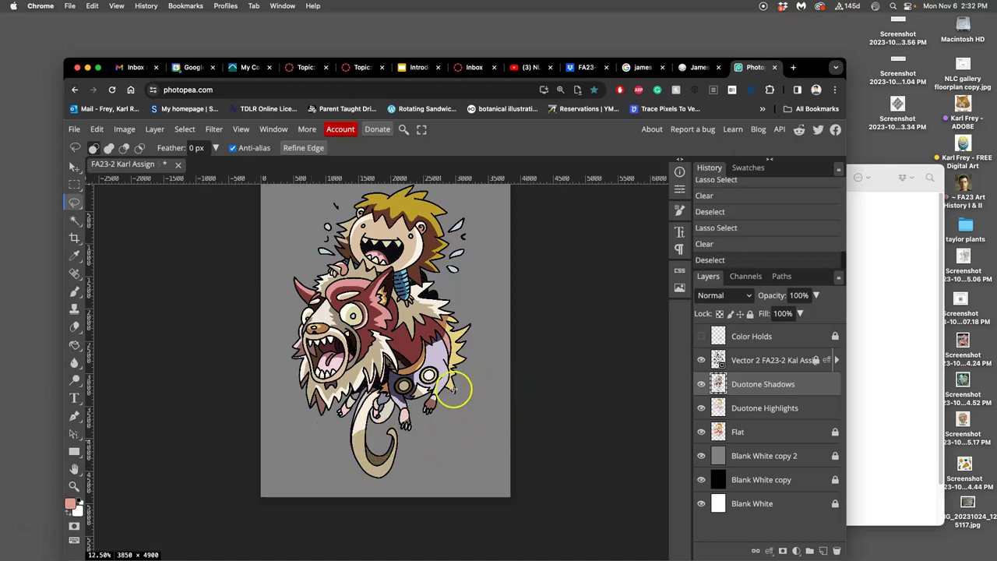
{"action": "key", "text": "ctrl+z"}
{"action": "key", "text": "ctrl+z"}
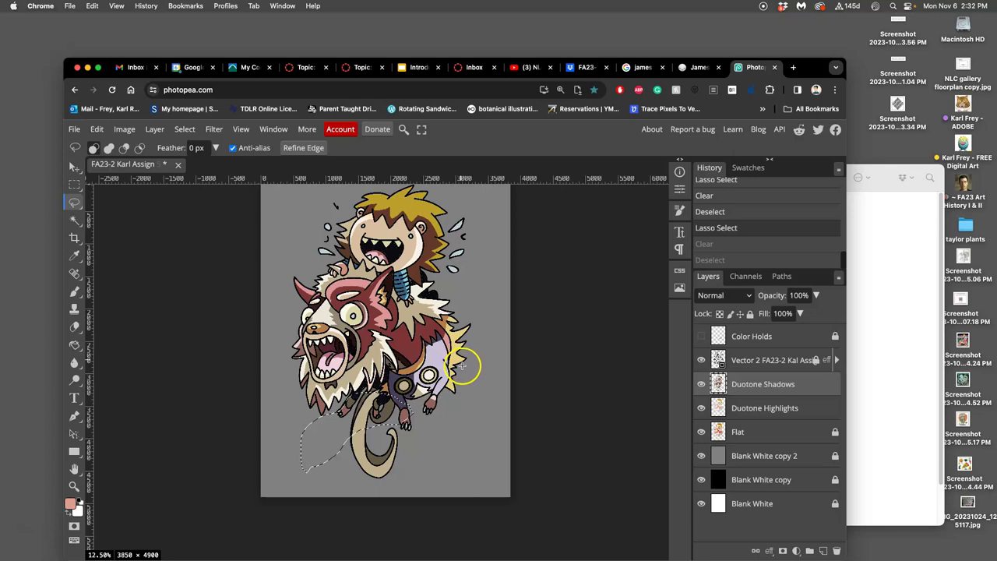
{"action": "left_click", "coordinate": [475, 375]}
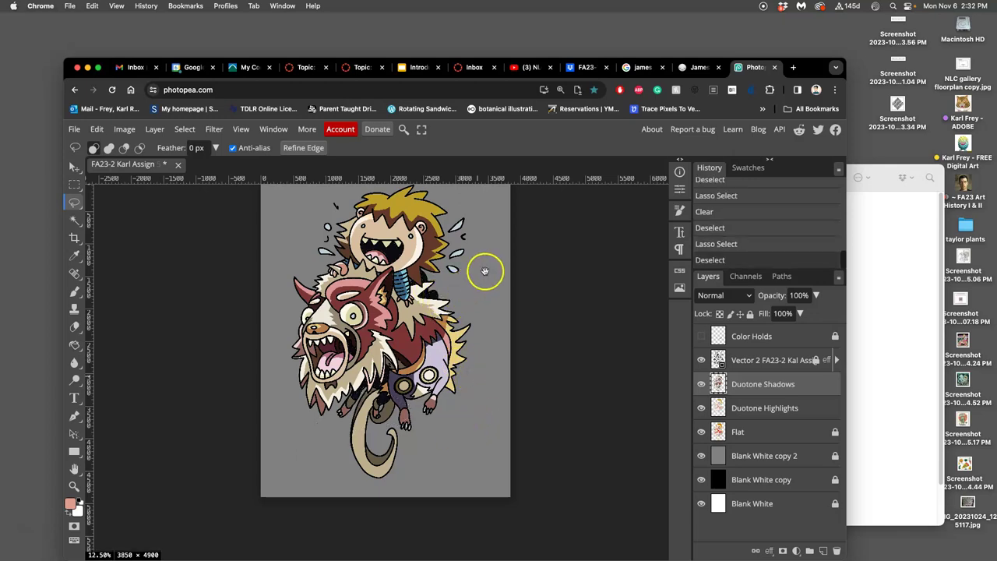
Step: Zoom toward the boy's leg and undo the stray edits, dropping the selection
{"action": "left_click_drag", "start_coordinate": [486, 267], "coordinate": [452, 334]}
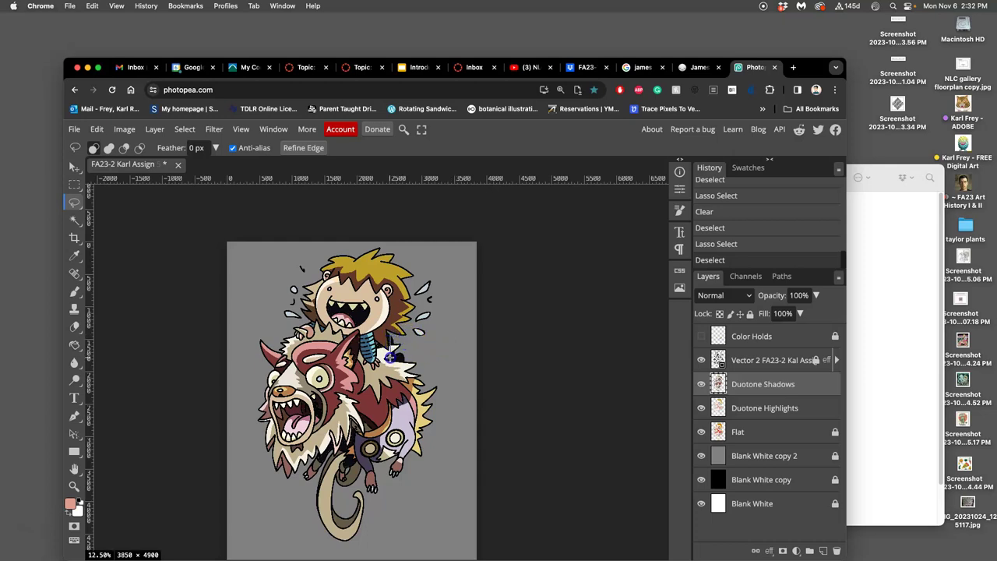
{"action": "key", "text": "super+z"}
{"action": "key", "text": "super+z"}
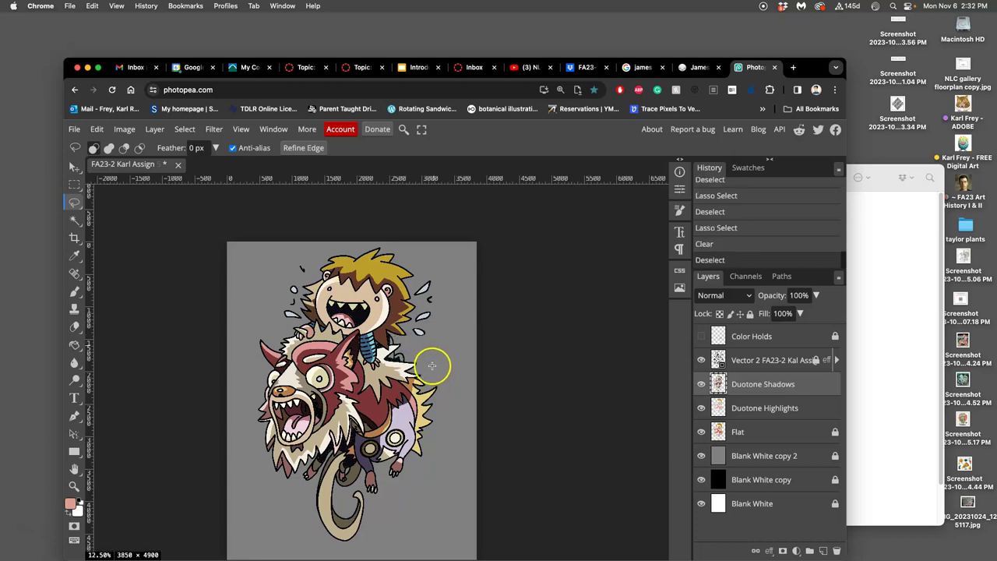
{"action": "scroll", "coordinate": [433, 374], "scroll_direction": "up", "scroll_amount": 3}
{"action": "left_click_drag", "start_coordinate": [465, 317], "coordinate": [449, 333]}
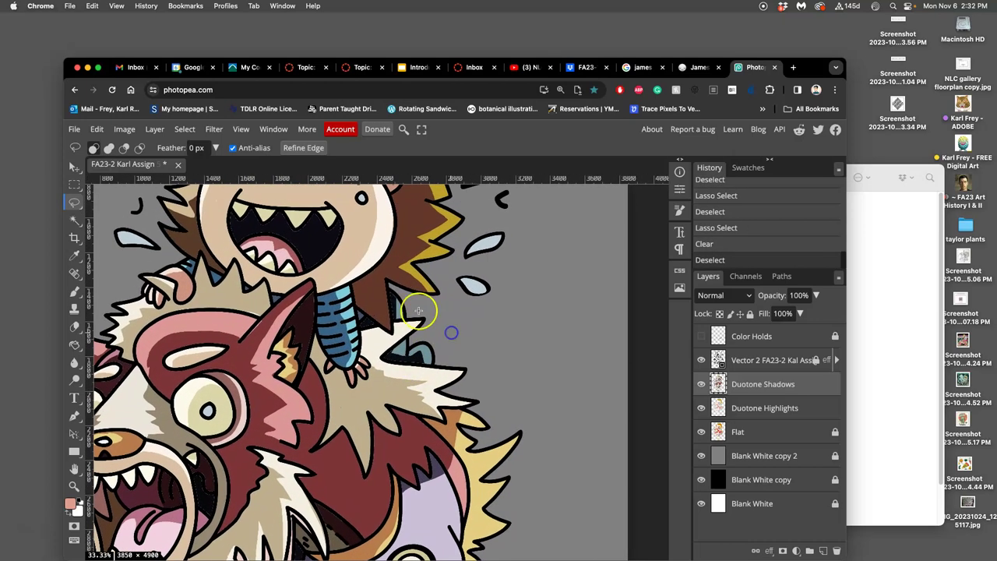
{"action": "key", "text": "super+z"}
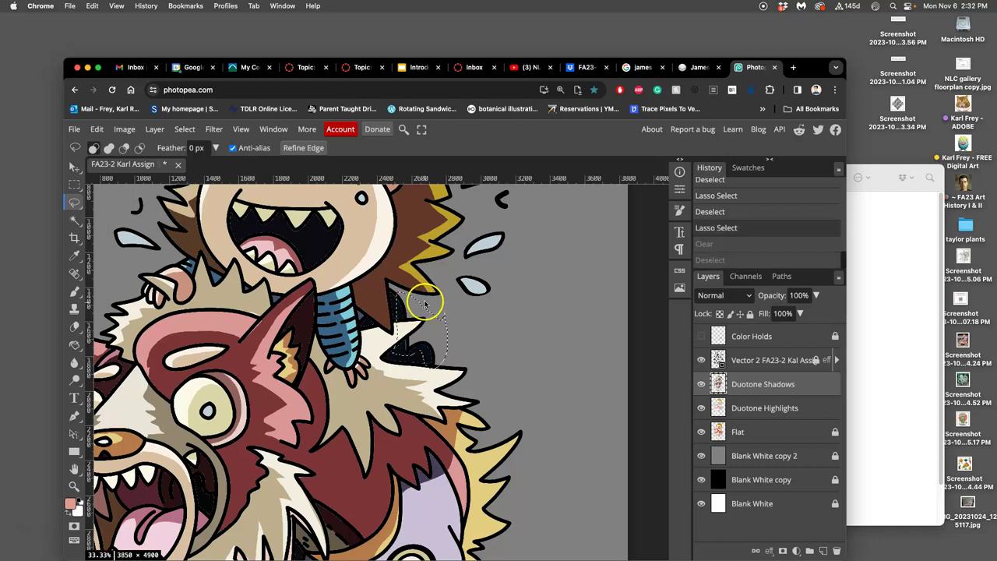
{"action": "key", "text": "super+z"}
{"action": "key", "text": "super+d"}
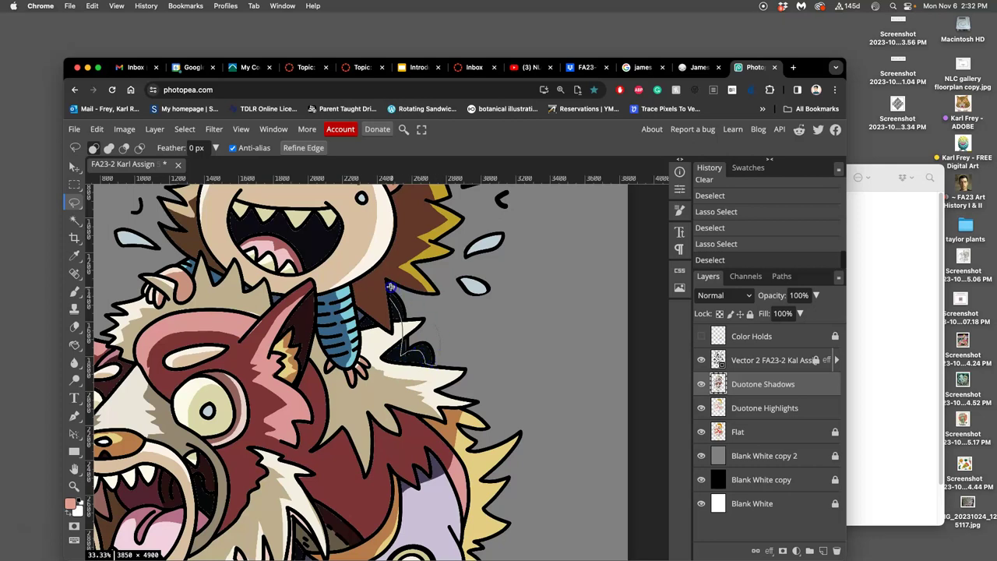
Step: Delete the shadow patch beside the boy's striped leg and zoom out
{"action": "left_click_drag", "start_coordinate": [388, 294], "coordinate": [389, 296]}
{"action": "key", "text": "BackSpace"}
{"action": "key", "text": "super+d"}
{"action": "key", "text": "super+minus"}
{"action": "key", "text": "super+minus"}
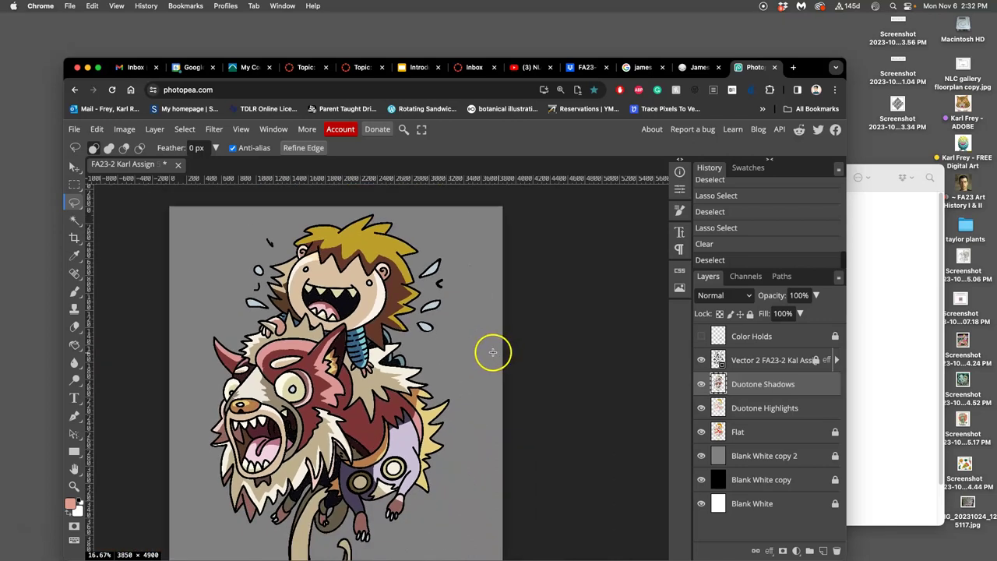
{"action": "scroll", "coordinate": [456, 363], "scroll_direction": "down", "scroll_amount": 5}
{"action": "scroll", "coordinate": [456, 363], "scroll_direction": "left", "scroll_amount": 5}
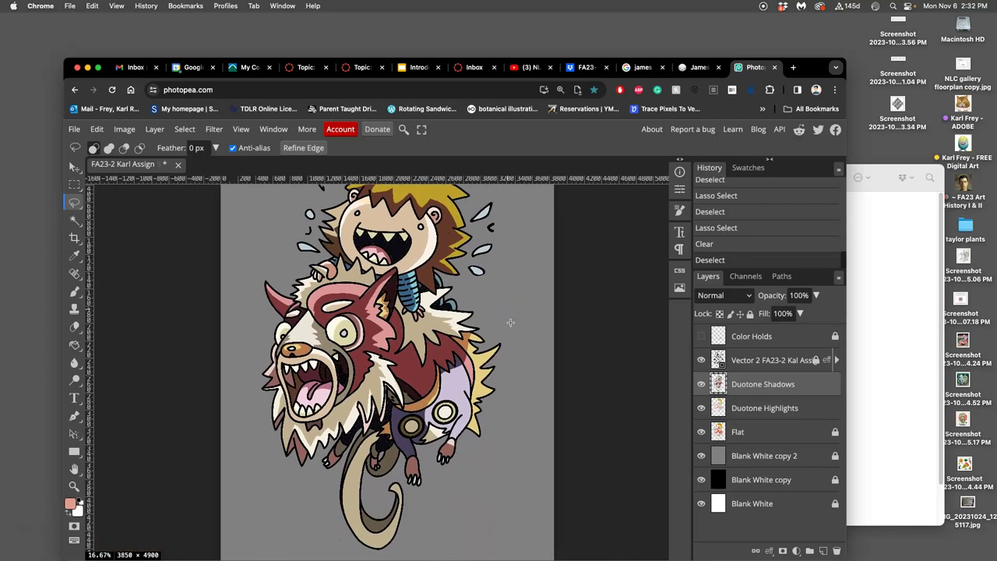
{"action": "left_click", "coordinate": [810, 408]}
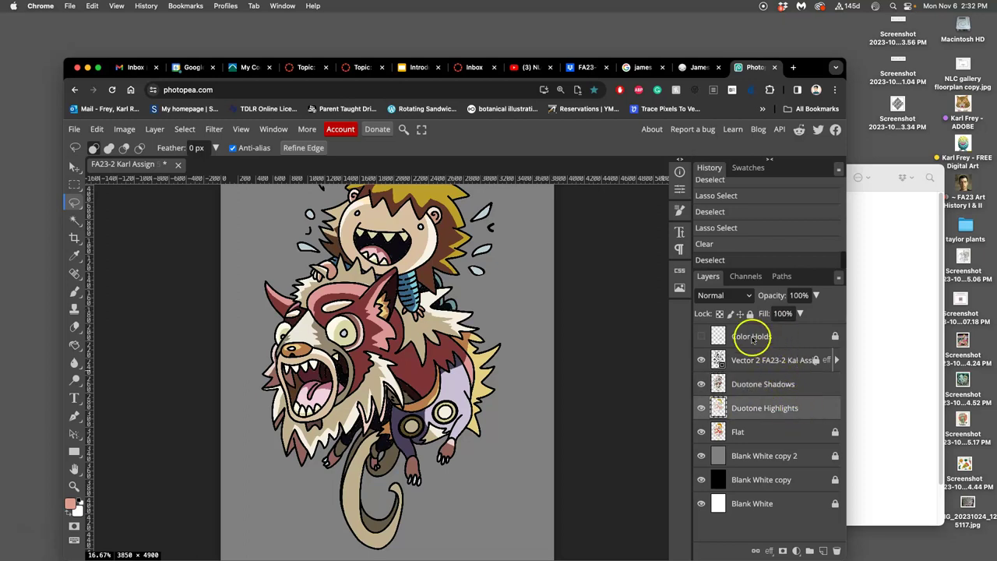
{"action": "key", "text": "super+minus"}
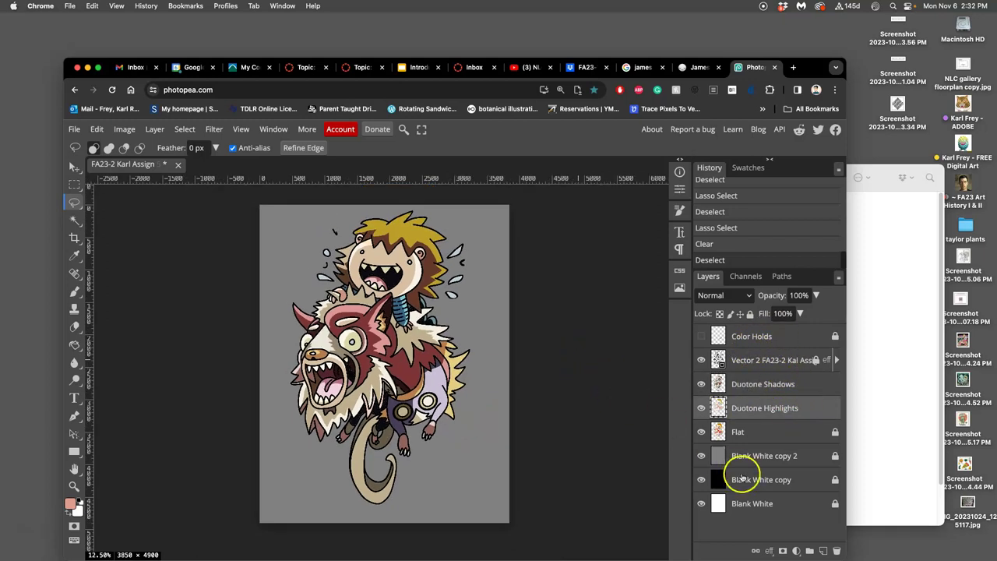
{"action": "left_click", "coordinate": [702, 455]}
{"action": "left_click", "coordinate": [702, 456]}
{"action": "left_click", "coordinate": [701, 456]}
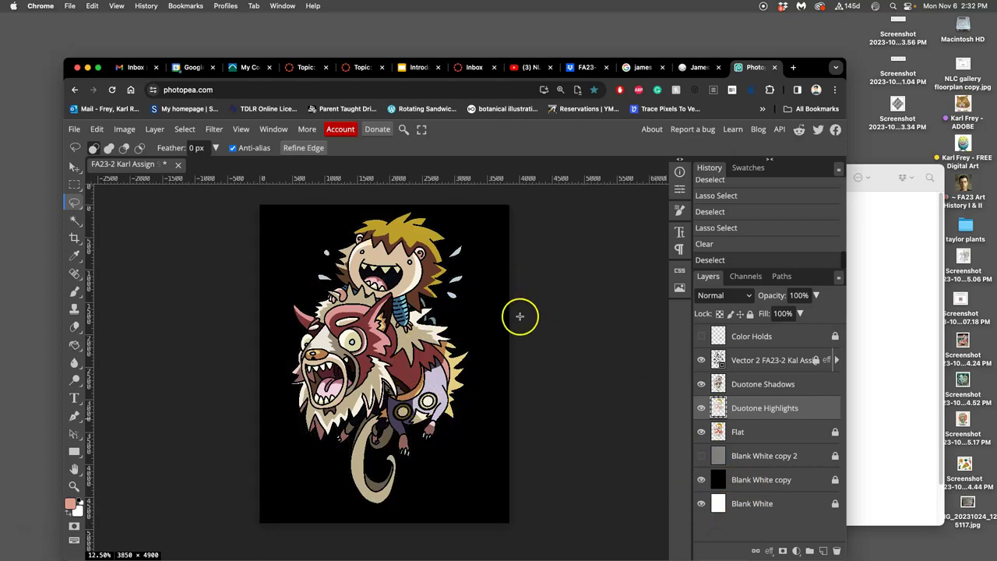
{"action": "left_click", "coordinate": [701, 481]}
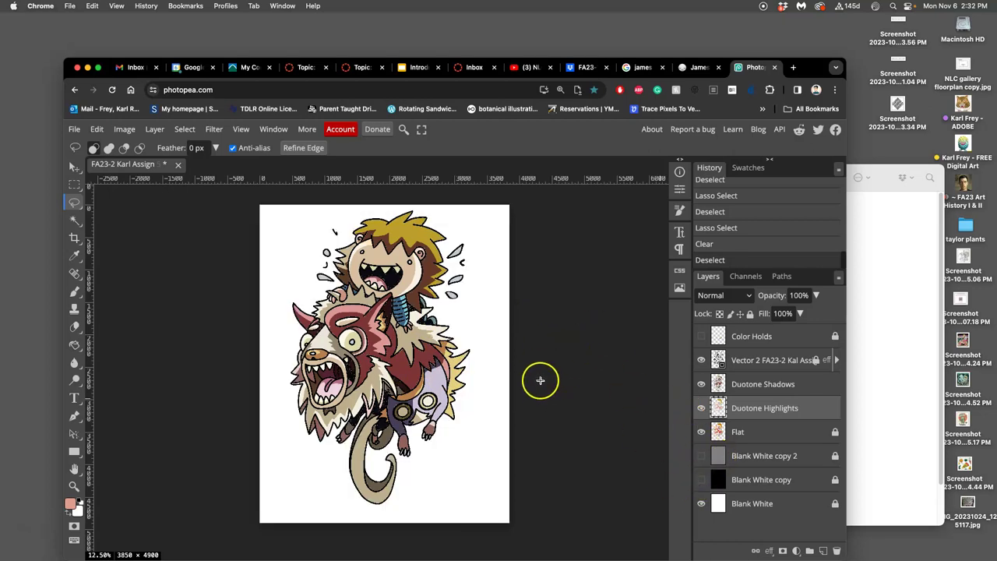
{"action": "scroll", "coordinate": [540, 380], "scroll_direction": "up", "scroll_amount": 6}
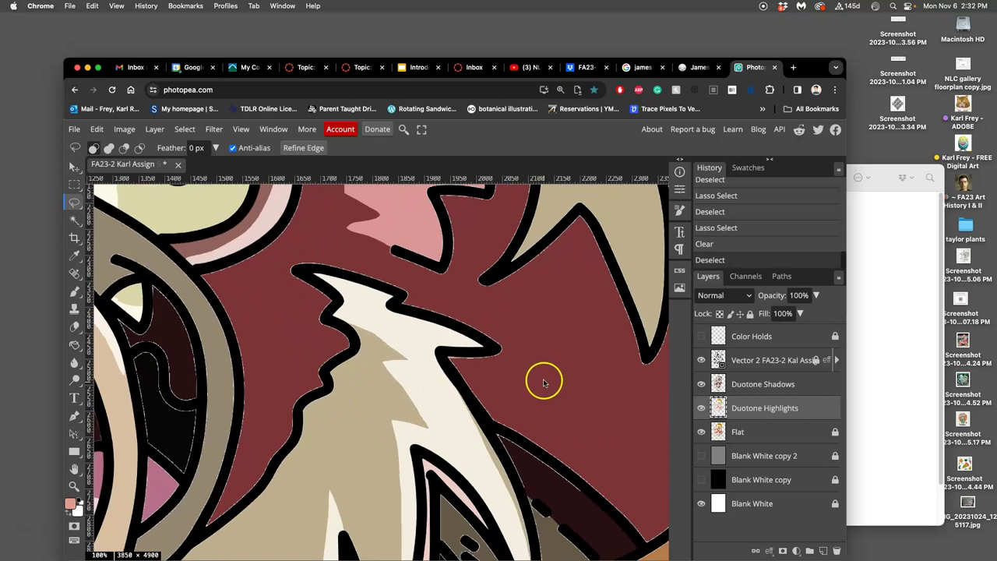
{"action": "scroll", "coordinate": [544, 382], "scroll_direction": "down", "scroll_amount": 6}
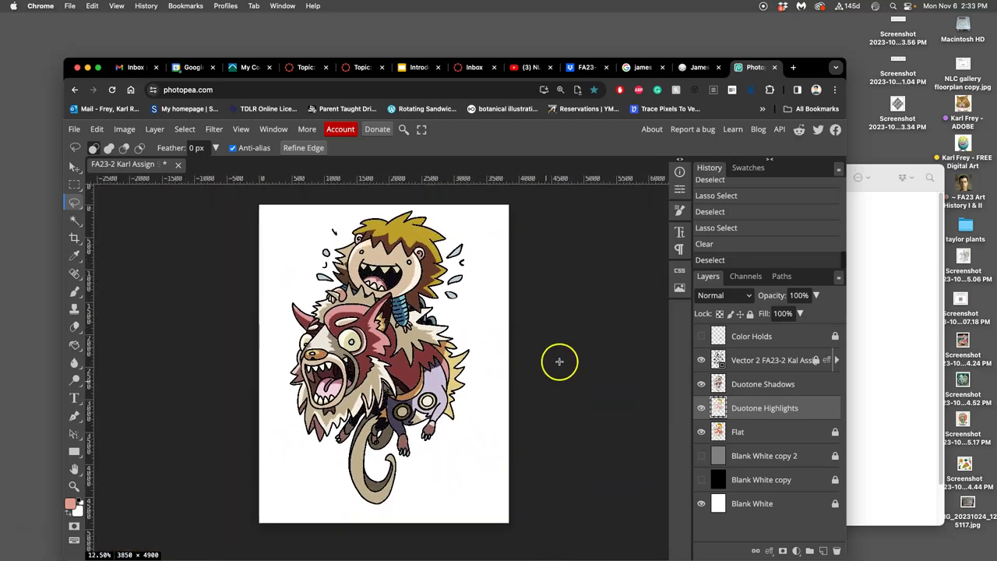
{"action": "left_click", "coordinate": [701, 456]}
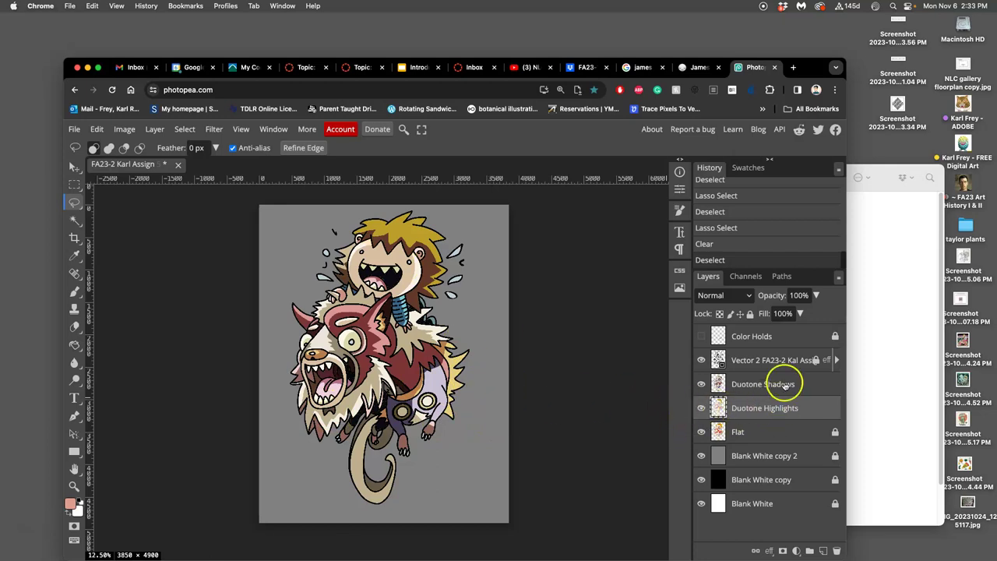
Step: Adjust the Duotone Highlights opacity with the slider, aiming for 84%
{"action": "left_click", "coordinate": [817, 295]}
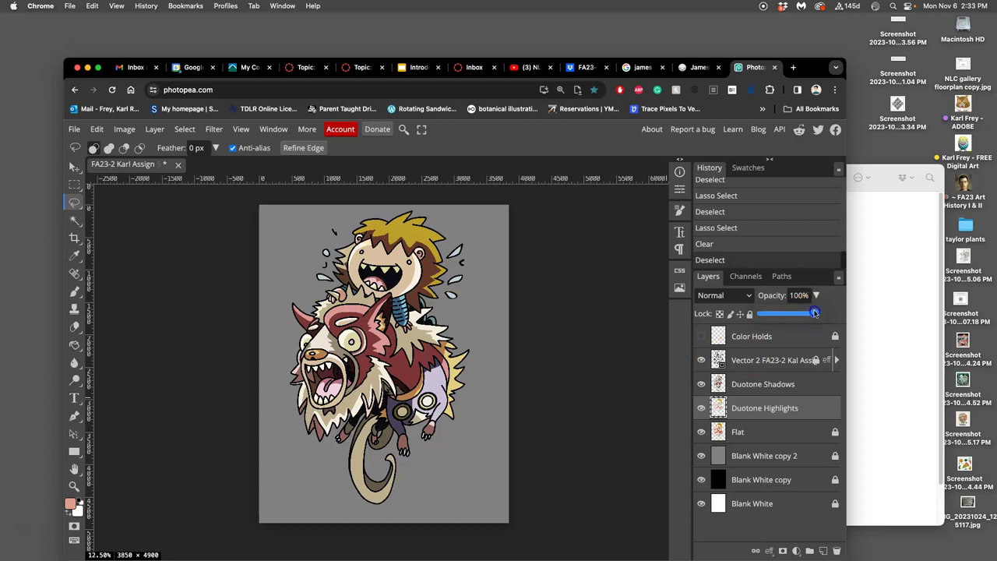
{"action": "mouse_move", "coordinate": [816, 313]}
{"action": "left_mouse_down"}
{"action": "mouse_move", "coordinate": [737, 310]}
{"action": "mouse_move", "coordinate": [798, 312]}
{"action": "left_mouse_up"}
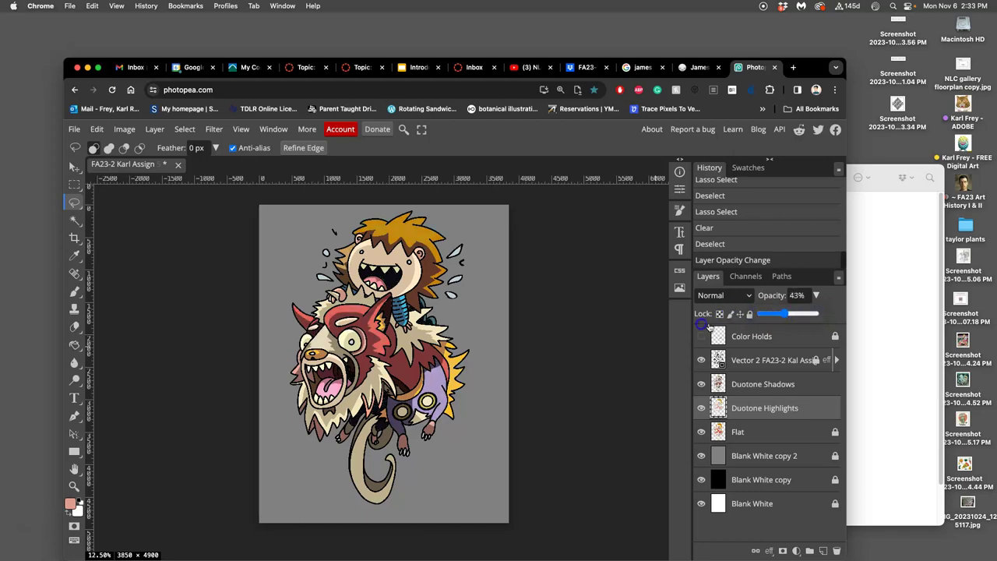
{"action": "left_click_drag", "start_coordinate": [788, 313], "coordinate": [750, 313]}
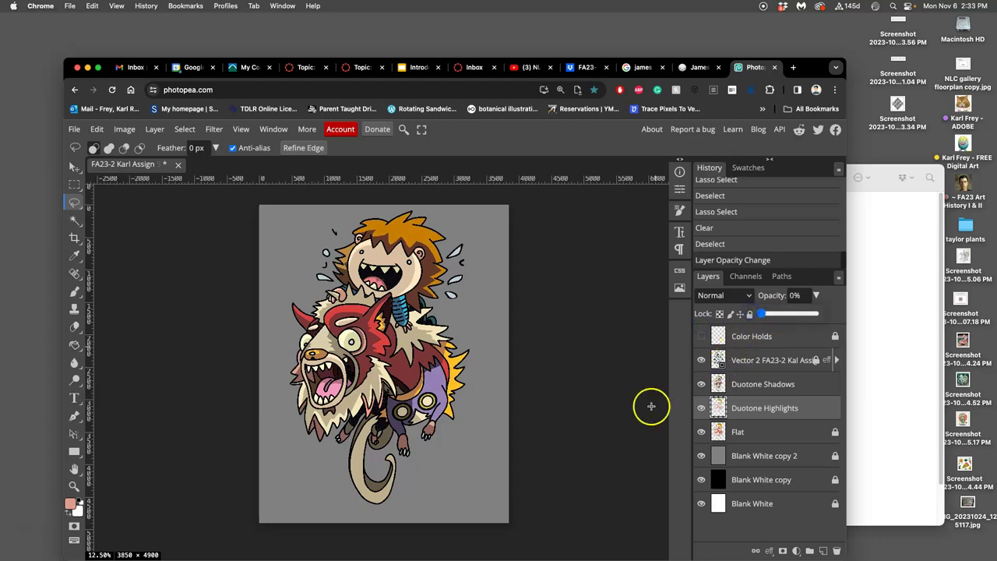
{"action": "left_click", "coordinate": [765, 313]}
{"action": "left_click_drag", "start_coordinate": [765, 313], "coordinate": [805, 313]}
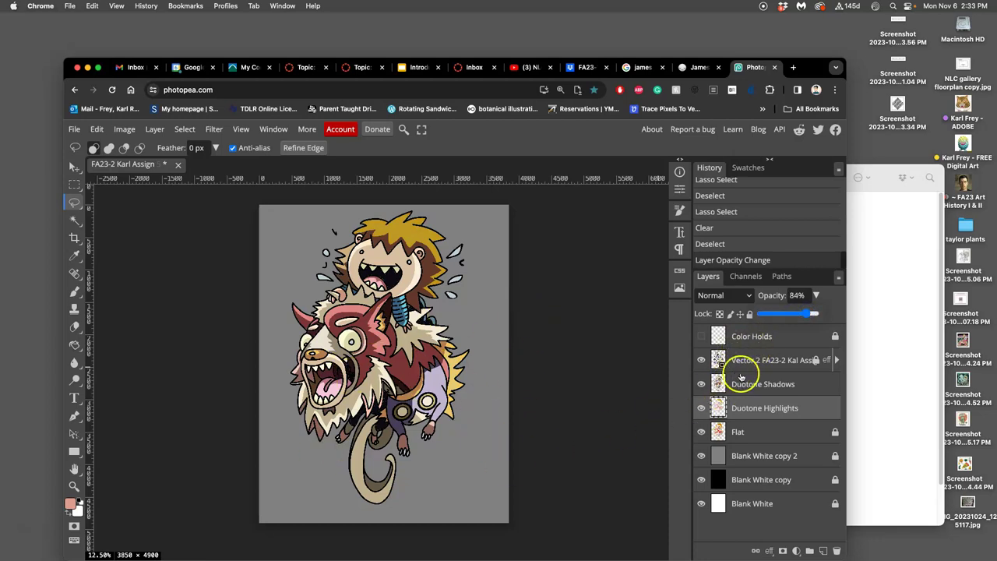
Step: Set the Duotone Shadows layer opacity to 92%
{"action": "left_click", "coordinate": [779, 383]}
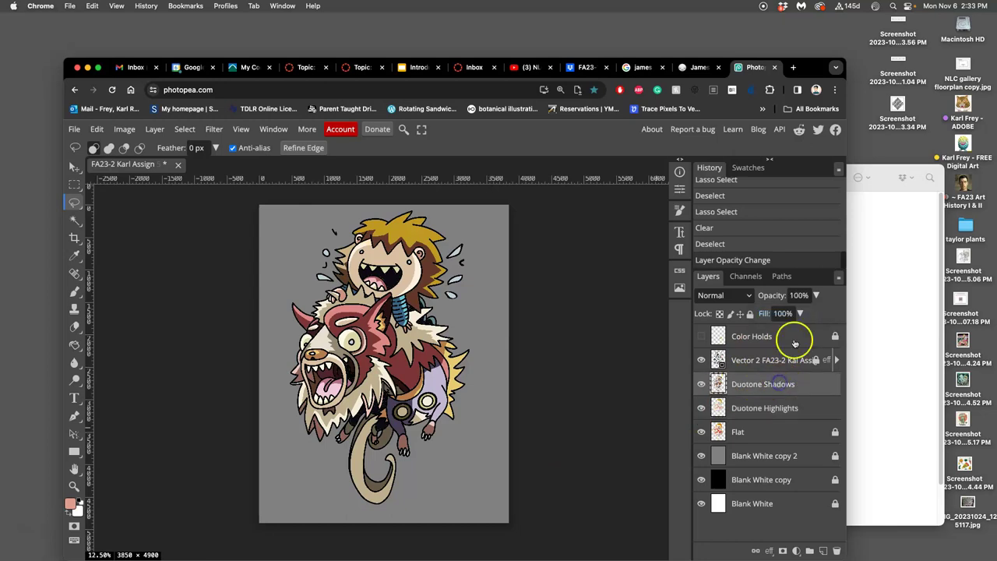
{"action": "left_click", "coordinate": [814, 295]}
{"action": "mouse_move", "coordinate": [812, 312]}
{"action": "left_mouse_down"}
{"action": "mouse_move", "coordinate": [786, 314]}
{"action": "mouse_move", "coordinate": [802, 316]}
{"action": "left_mouse_up"}
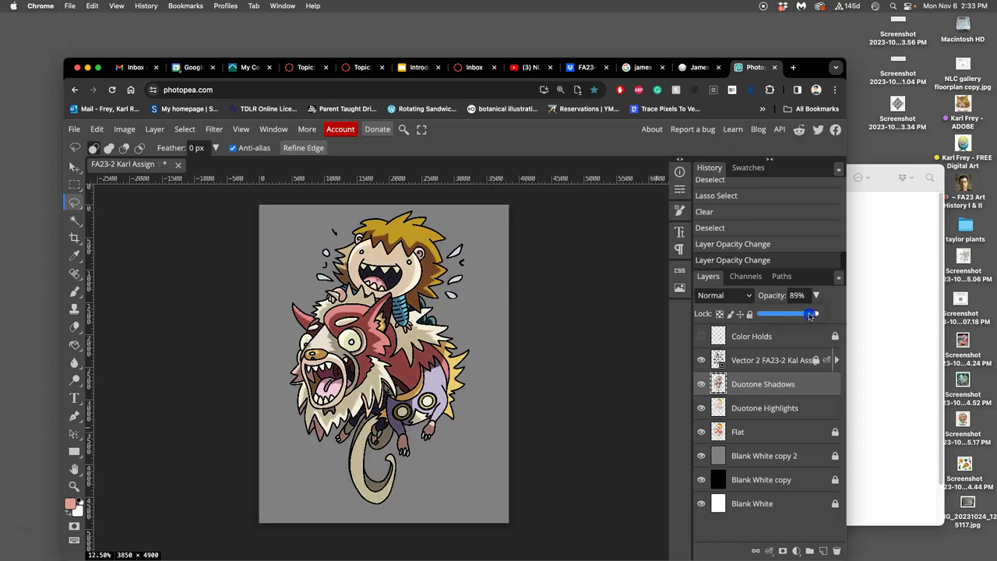
{"action": "left_click_drag", "start_coordinate": [808, 312], "coordinate": [813, 313]}
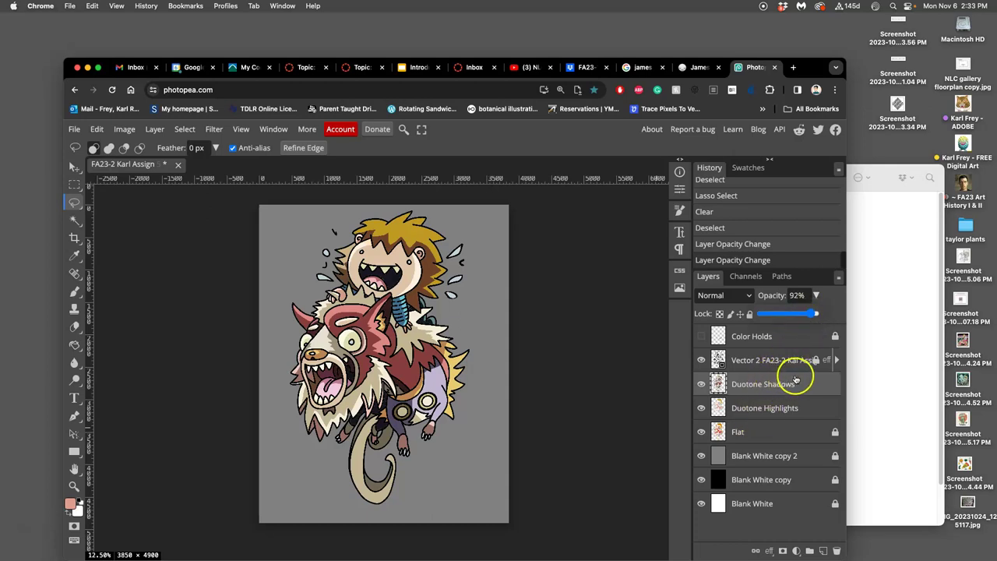
Step: Lock both the Duotone Shadows and Duotone Highlights layers
{"action": "left_click", "coordinate": [749, 313]}
{"action": "left_click", "coordinate": [798, 406]}
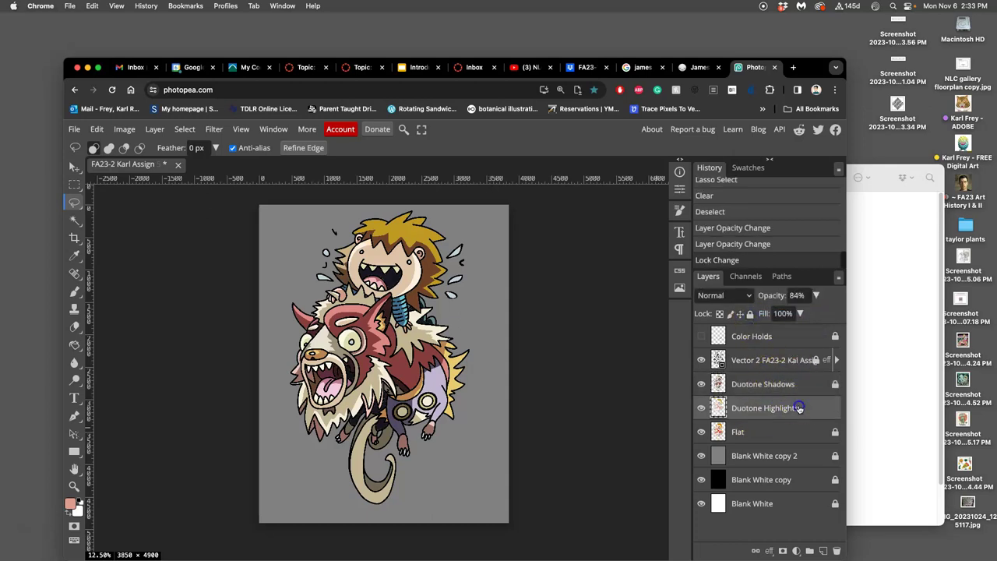
{"action": "left_click", "coordinate": [749, 313]}
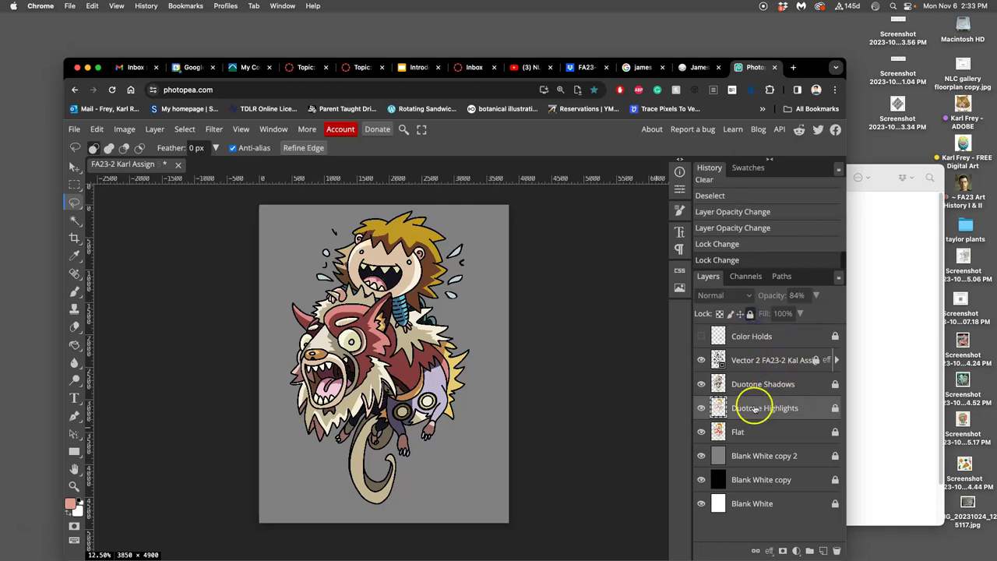
Step: Hide the grey, black and white backgrounds and line art, then select Duotone Shadows through Flat
{"action": "left_click", "coordinate": [702, 455]}
{"action": "left_click", "coordinate": [702, 456]}
{"action": "left_click", "coordinate": [701, 455]}
{"action": "left_click", "coordinate": [701, 479]}
{"action": "left_click", "coordinate": [701, 503]}
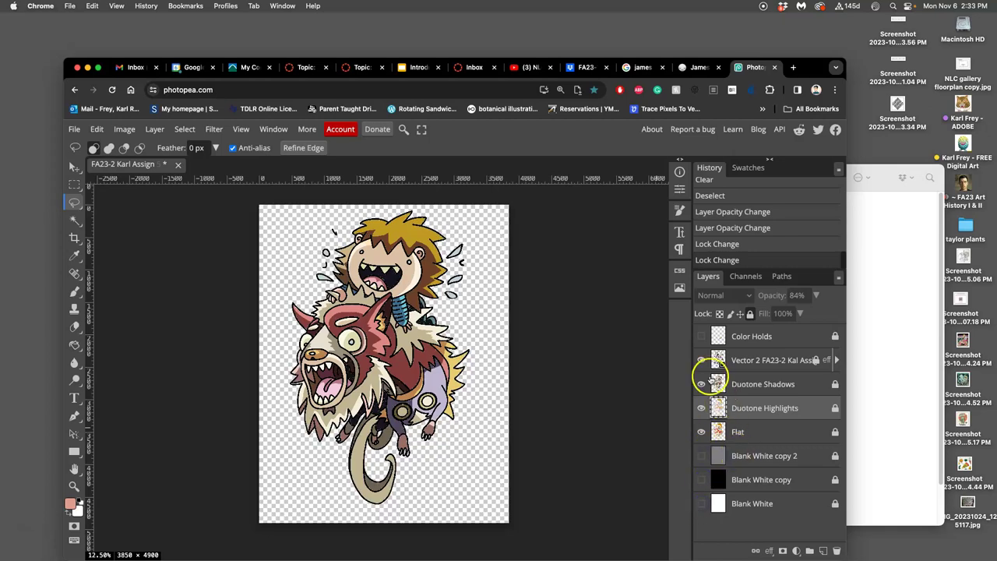
{"action": "left_click", "coordinate": [701, 360]}
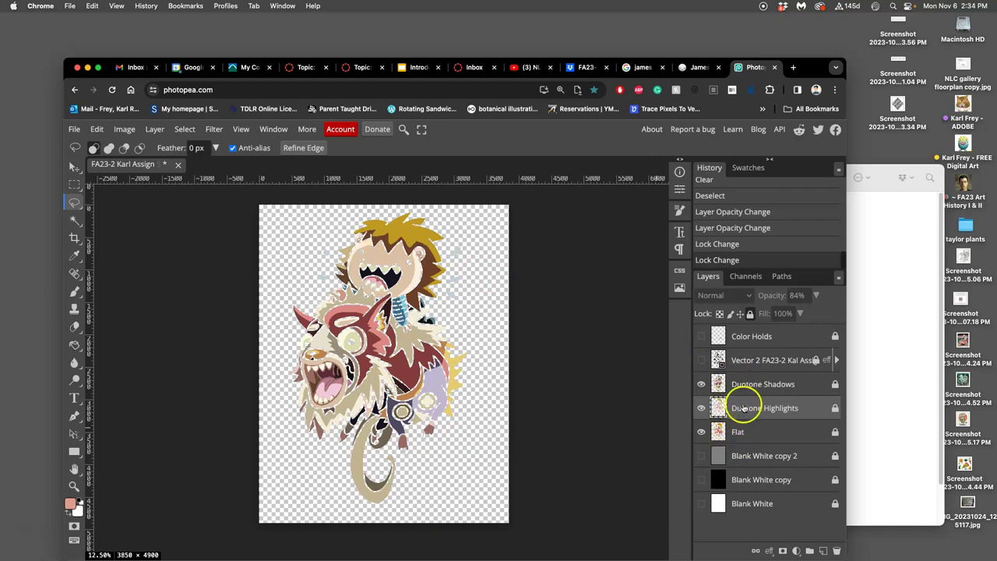
{"action": "left_click", "coordinate": [774, 386]}
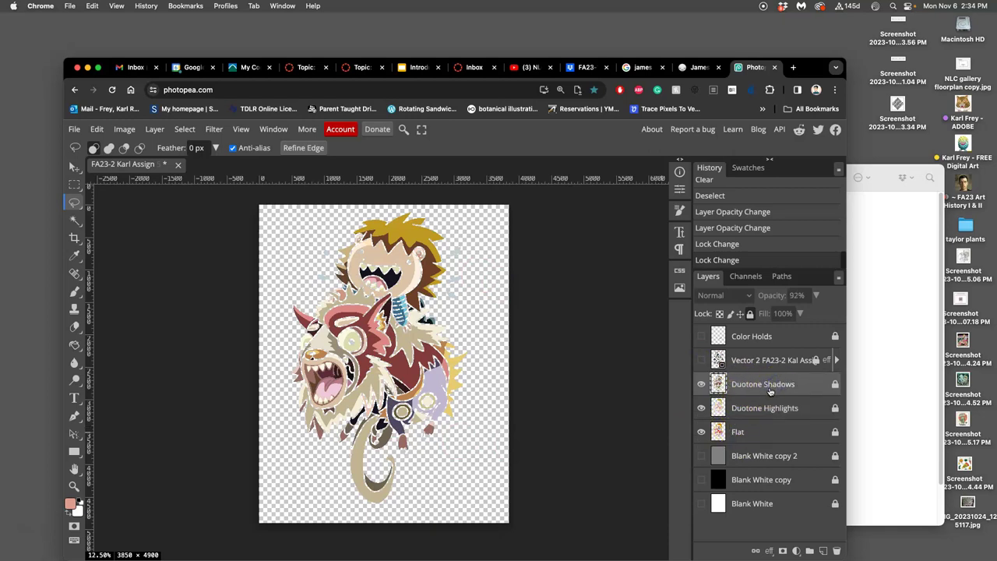
{"action": "left_click", "coordinate": [757, 430], "text": "shift"}
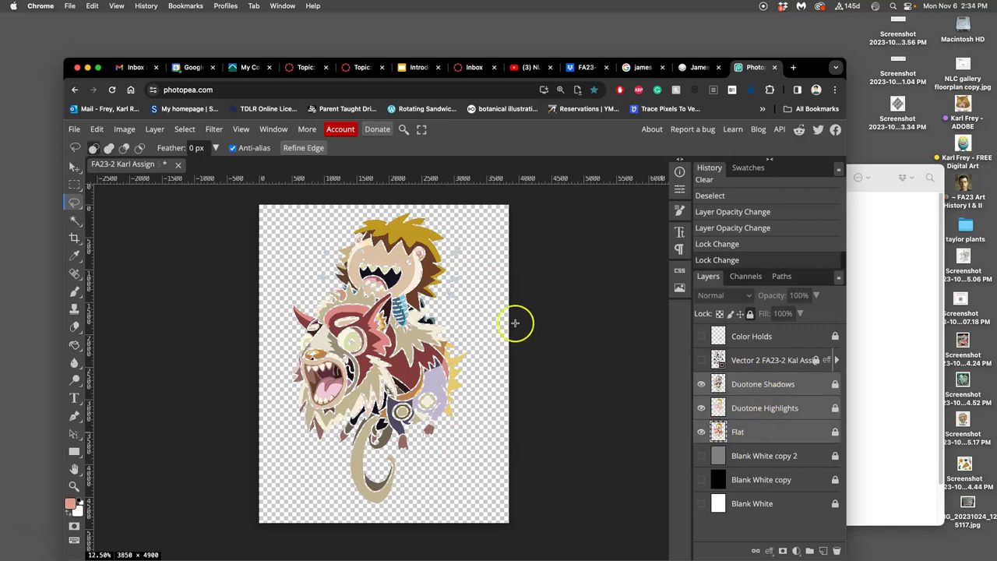
Step: Merge the three colour layers into Duotone Shadows and check it against the line art
{"action": "left_click", "coordinate": [154, 129]}
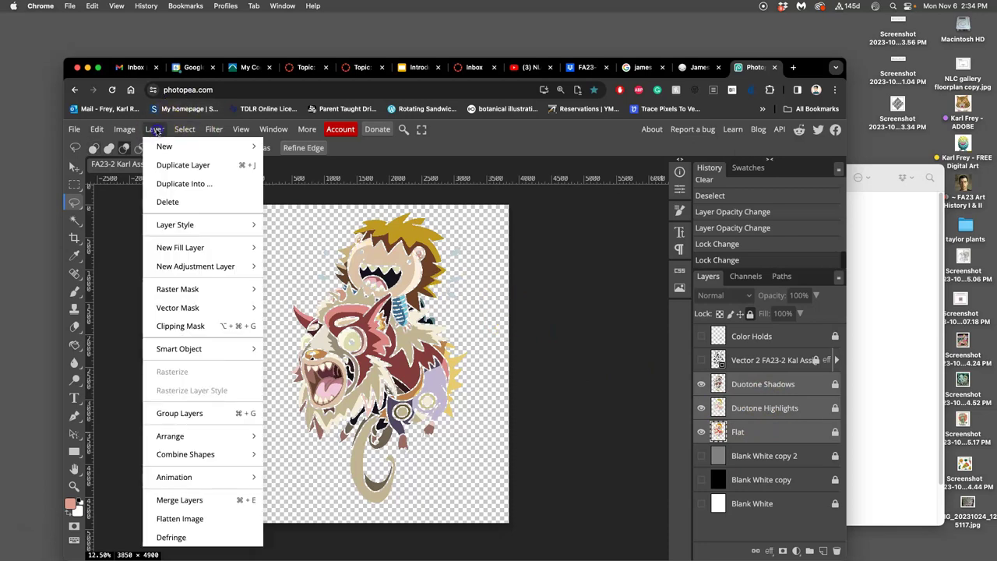
{"action": "left_click", "coordinate": [180, 500]}
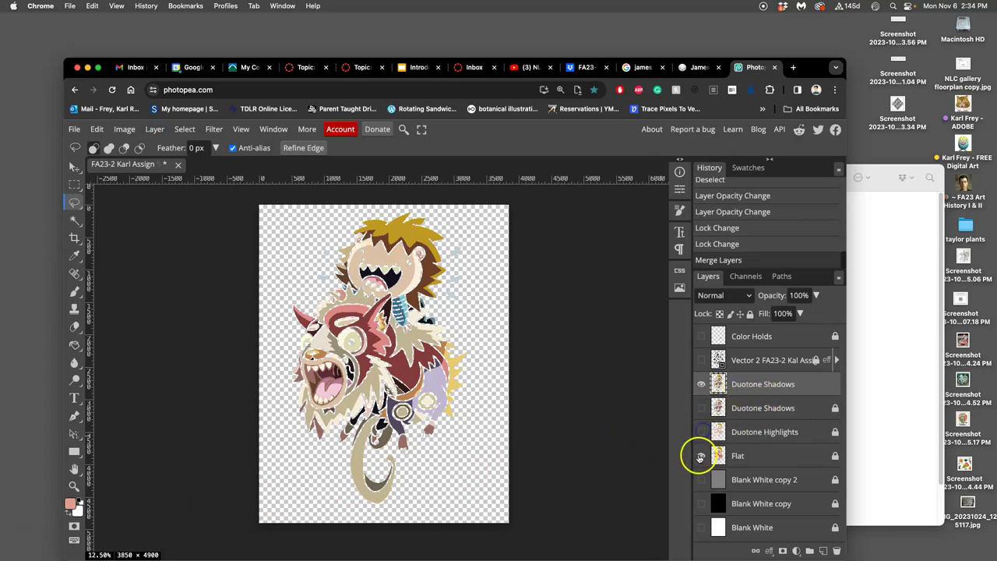
{"action": "left_click", "coordinate": [701, 384]}
{"action": "left_click", "coordinate": [701, 383]}
{"action": "left_click", "coordinate": [700, 479]}
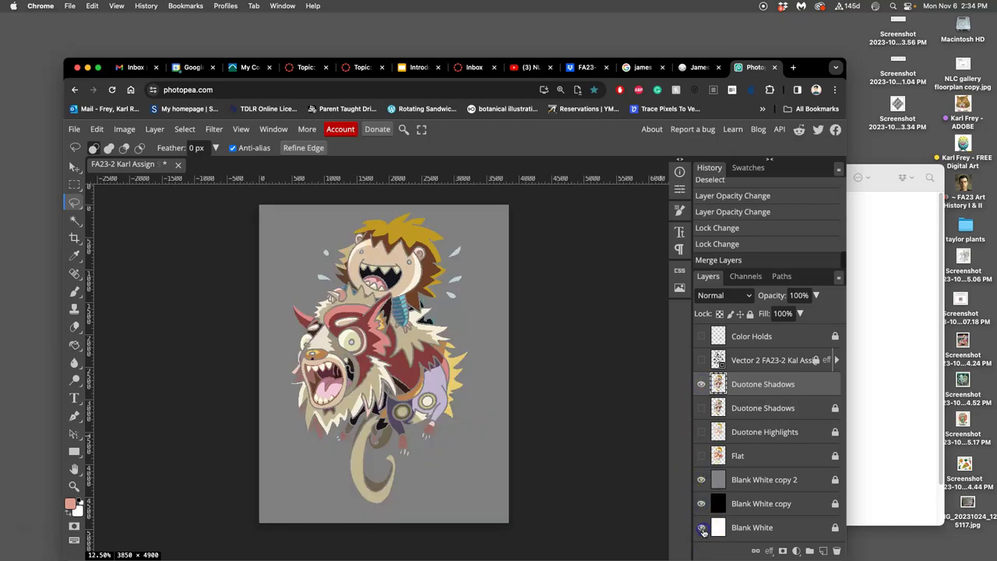
{"action": "left_click", "coordinate": [701, 359]}
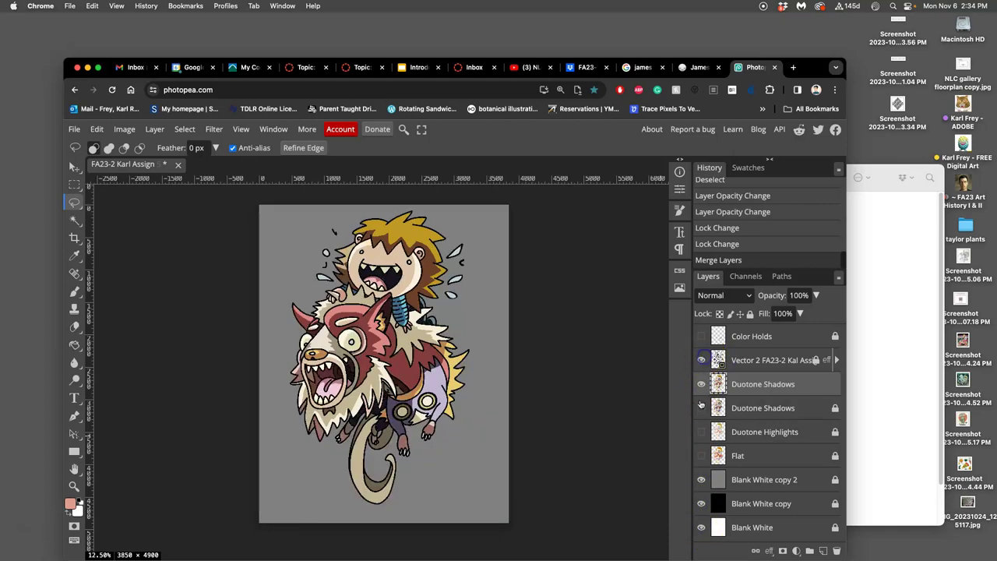
{"action": "left_click", "coordinate": [702, 360]}
{"action": "left_click", "coordinate": [700, 384]}
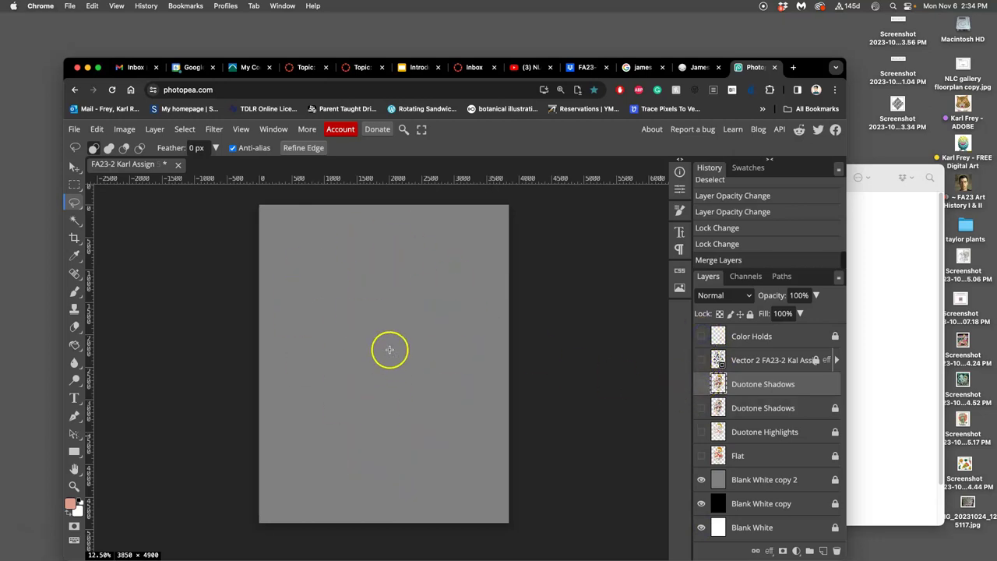
Step: Deselect, show the merged layer and save the document
{"action": "left_click", "coordinate": [256, 283]}
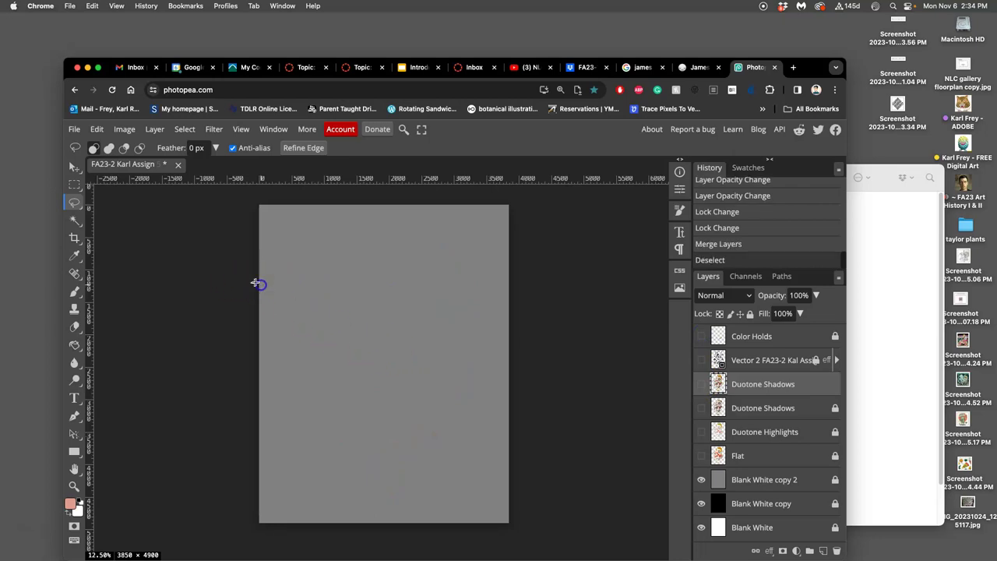
{"action": "left_click", "coordinate": [701, 384]}
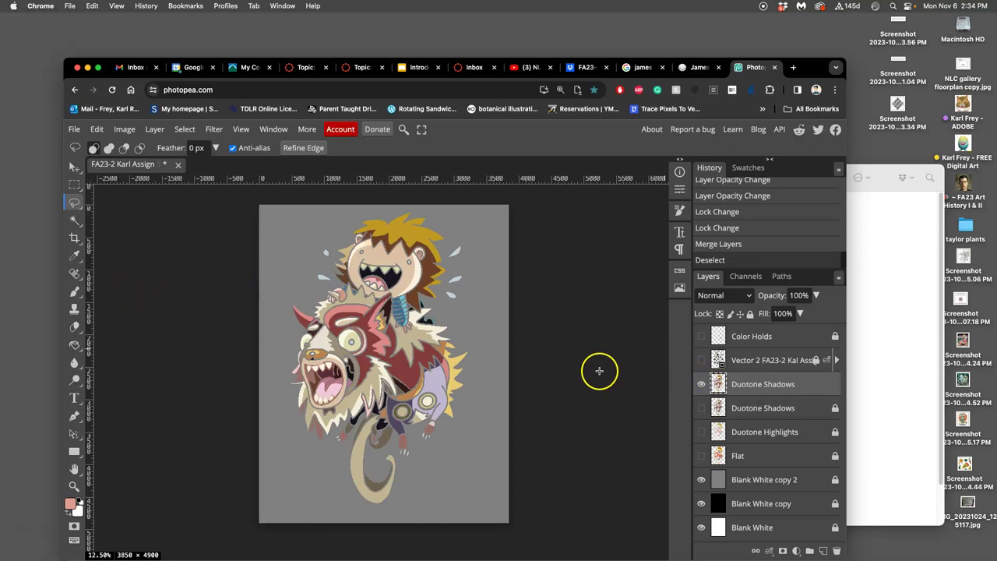
{"action": "key", "text": "super+s"}
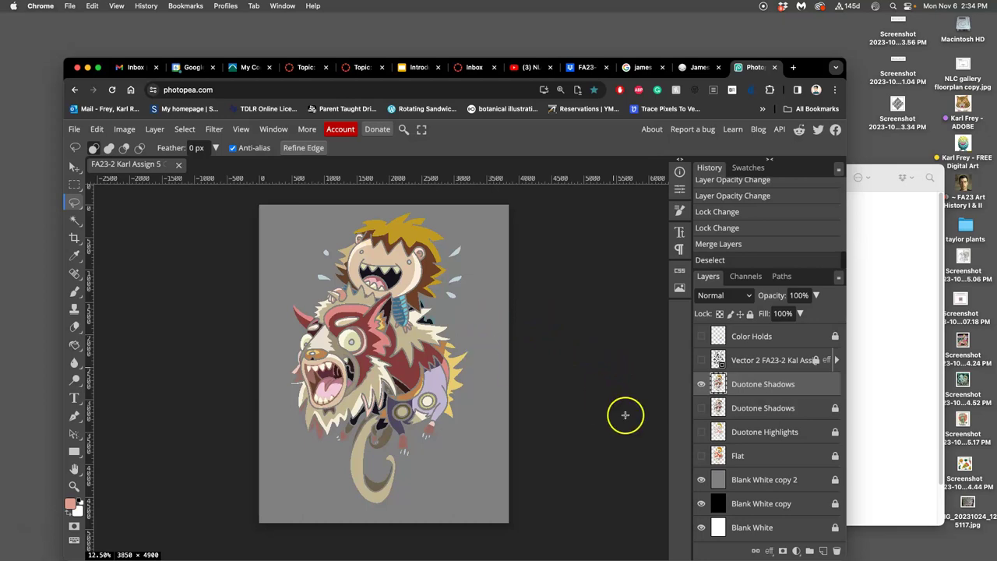
Step: Hide the grey and black background fills to view the colours on white
{"action": "left_click", "coordinate": [700, 479]}
{"action": "left_click", "coordinate": [701, 503]}
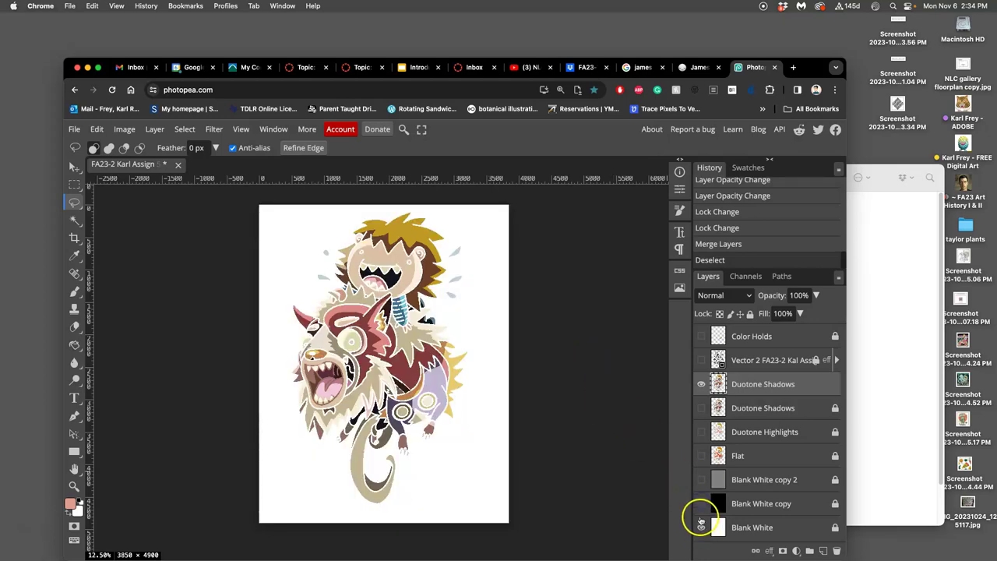
{"action": "left_click", "coordinate": [700, 503]}
{"action": "left_click", "coordinate": [701, 503]}
Step: In the Introduction to Digital Coloring deck, open slide 14, Duotone Color Wonder Women
{"action": "left_click", "coordinate": [419, 70]}
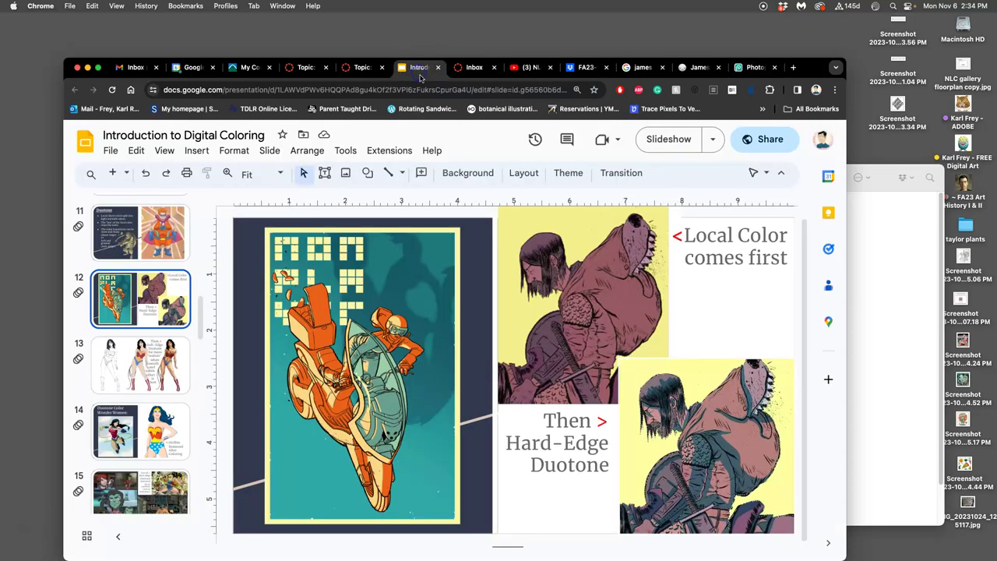
{"action": "left_click", "coordinate": [140, 430]}
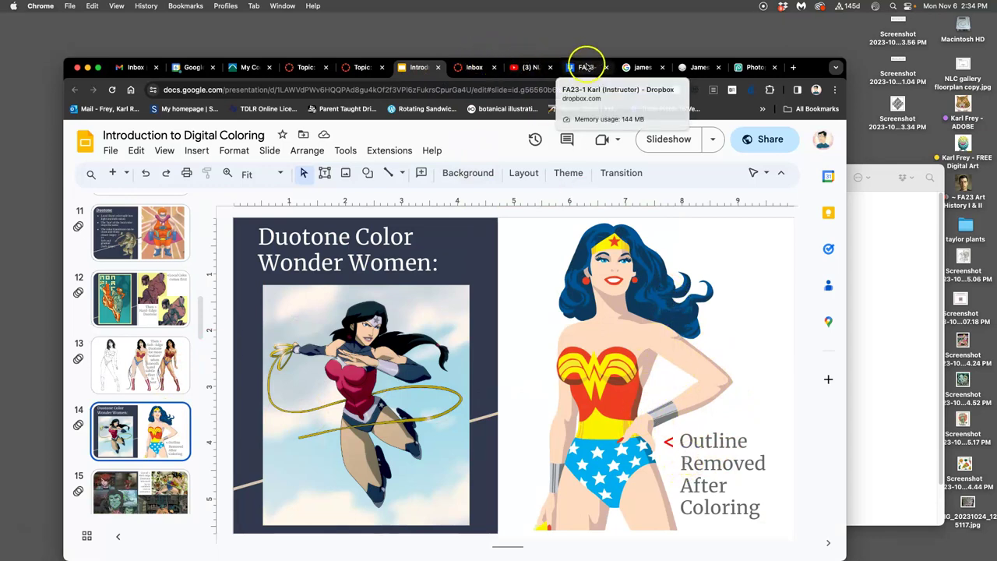
Step: Show the black and grey background fills and the Vector 2 line art, then lock Duotone Shadows
{"action": "left_click", "coordinate": [751, 67]}
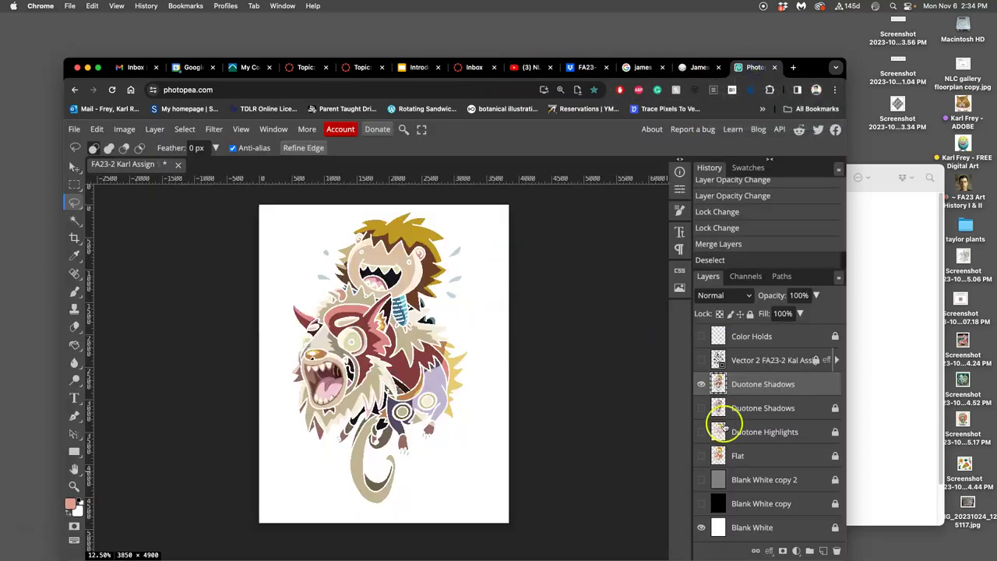
{"action": "left_click", "coordinate": [701, 503]}
{"action": "left_click", "coordinate": [701, 480]}
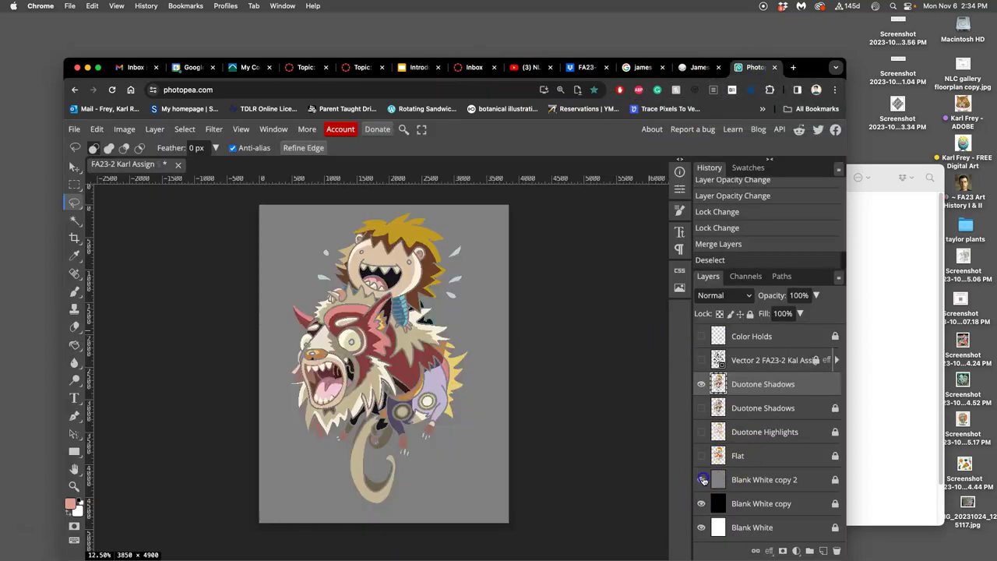
{"action": "left_click", "coordinate": [702, 360]}
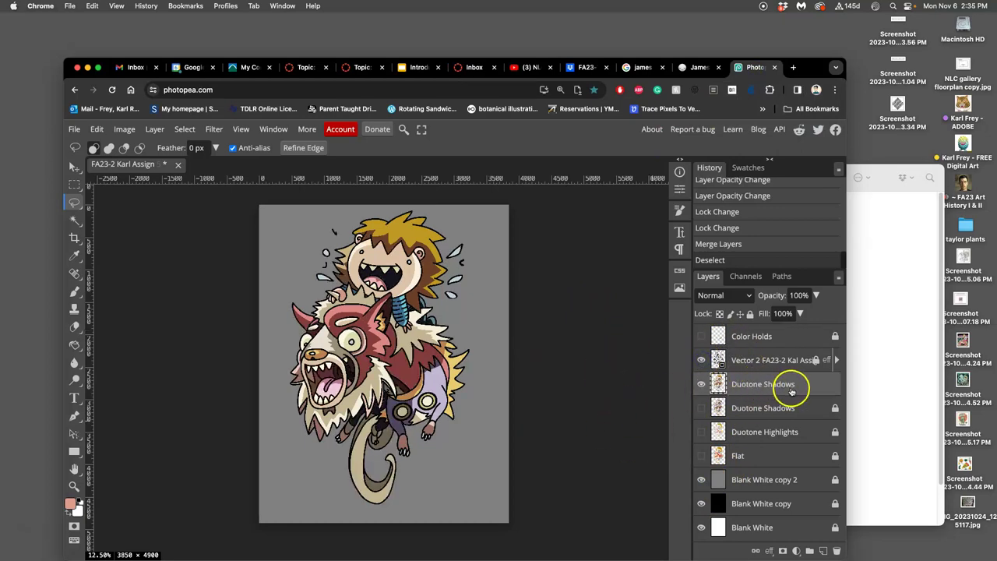
{"action": "left_click", "coordinate": [750, 313]}
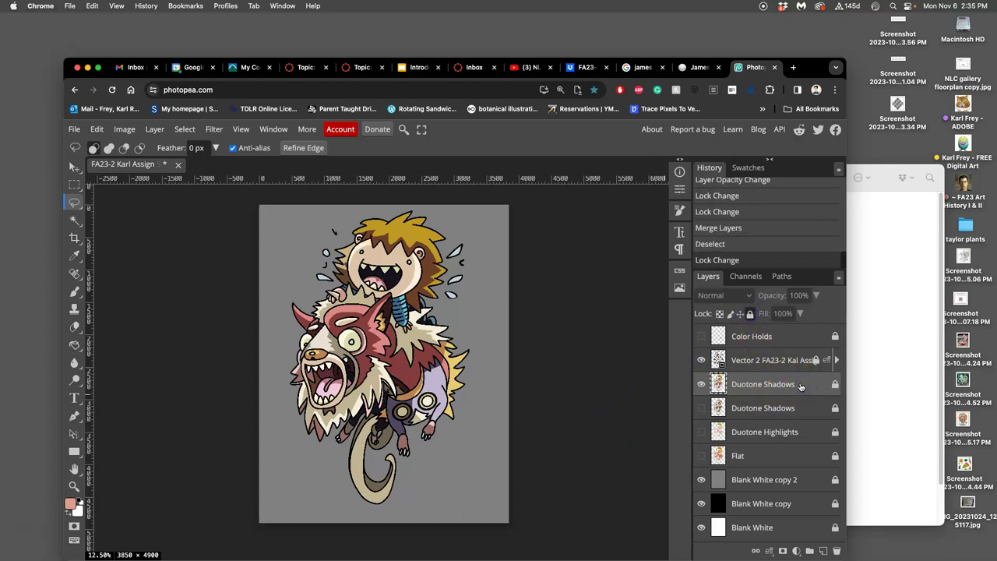
Step: Duplicate Duotone Shadows, hide the Vector 2 line art and zoom in, then return to the slides
{"action": "key", "text": "super+j"}
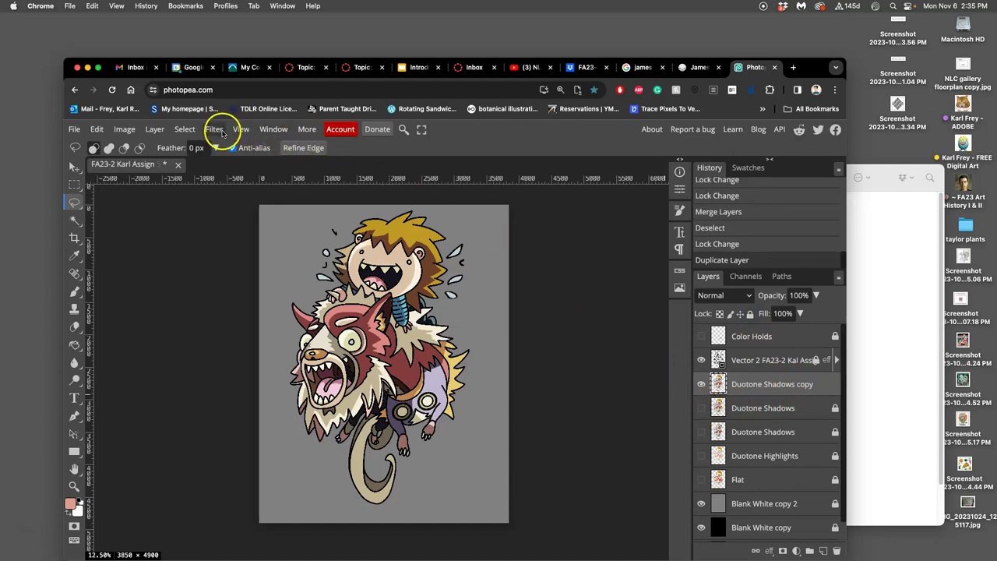
{"action": "left_click", "coordinate": [700, 360]}
{"action": "key", "text": "super+equal"}
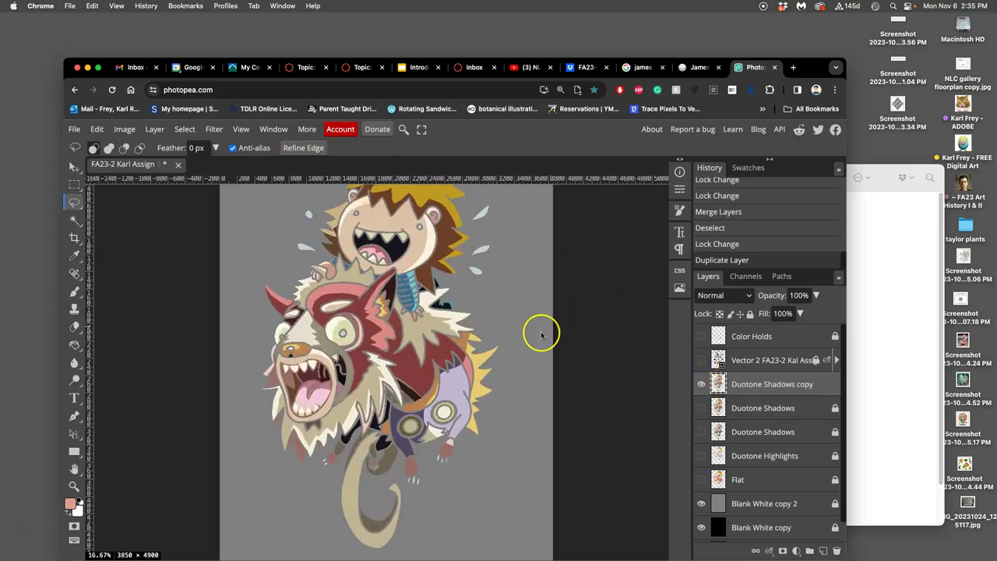
{"action": "key", "text": "super+equal"}
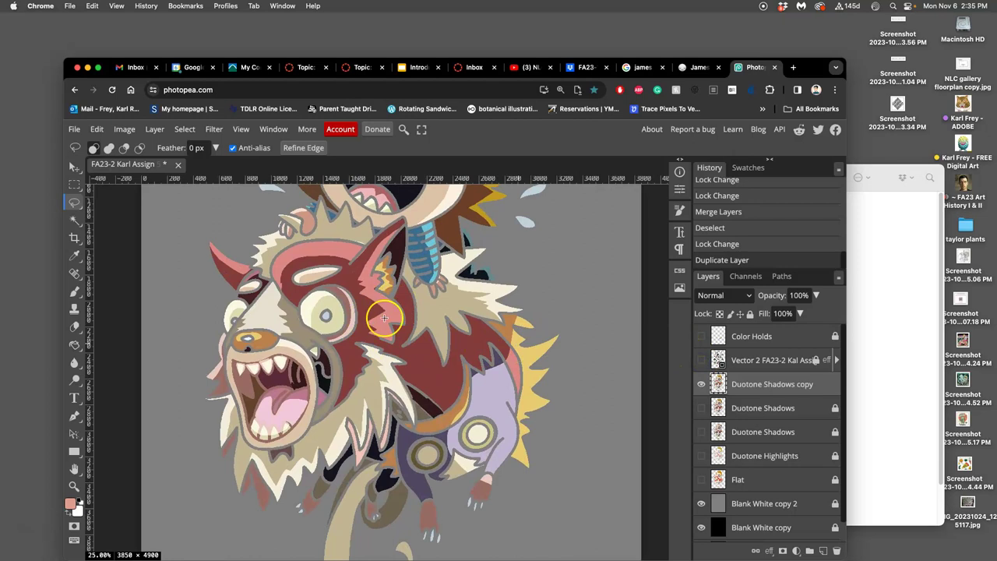
{"action": "left_click", "coordinate": [418, 67]}
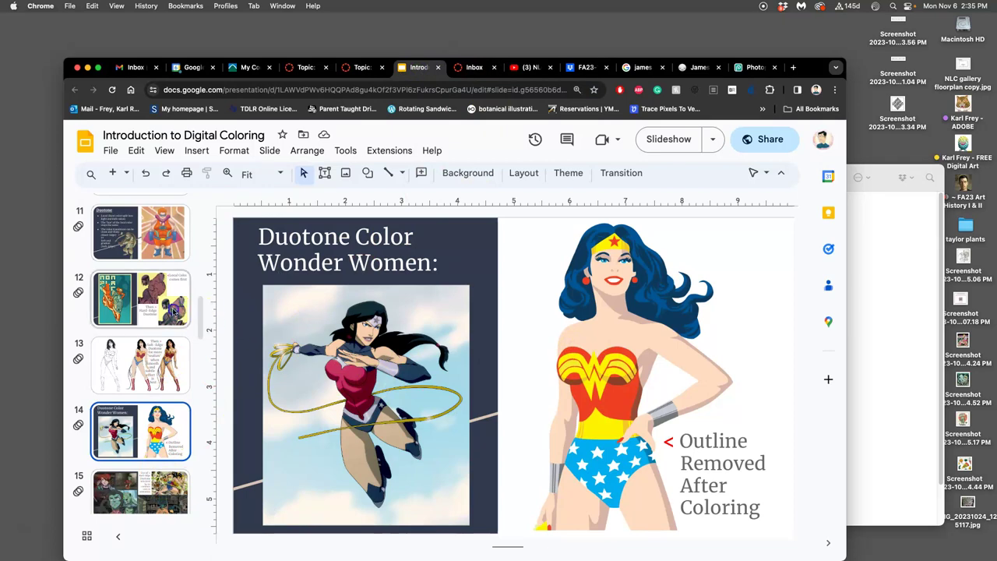
Step: Review slides 12 and 11 on duotone, ending on slide 17's Hulk coated-paper versus newsprint comparison
{"action": "left_click", "coordinate": [140, 298]}
{"action": "mouse_move", "coordinate": [200, 313]}
{"action": "left_mouse_down"}
{"action": "mouse_move", "coordinate": [200, 330]}
{"action": "mouse_move", "coordinate": [200, 296]}
{"action": "left_mouse_up"}
{"action": "left_click", "coordinate": [170, 376]}
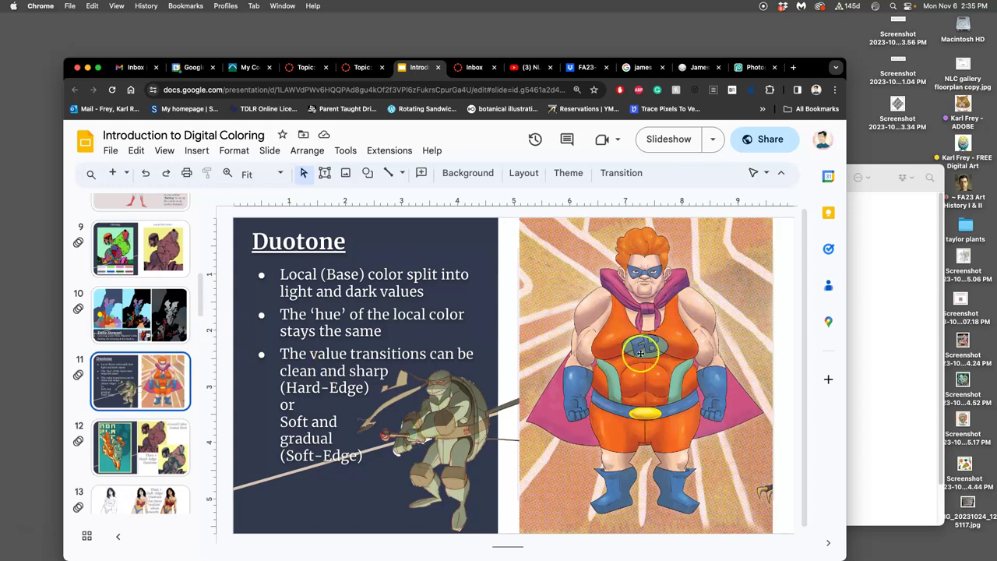
{"action": "left_click_drag", "start_coordinate": [199, 309], "coordinate": [199, 376]}
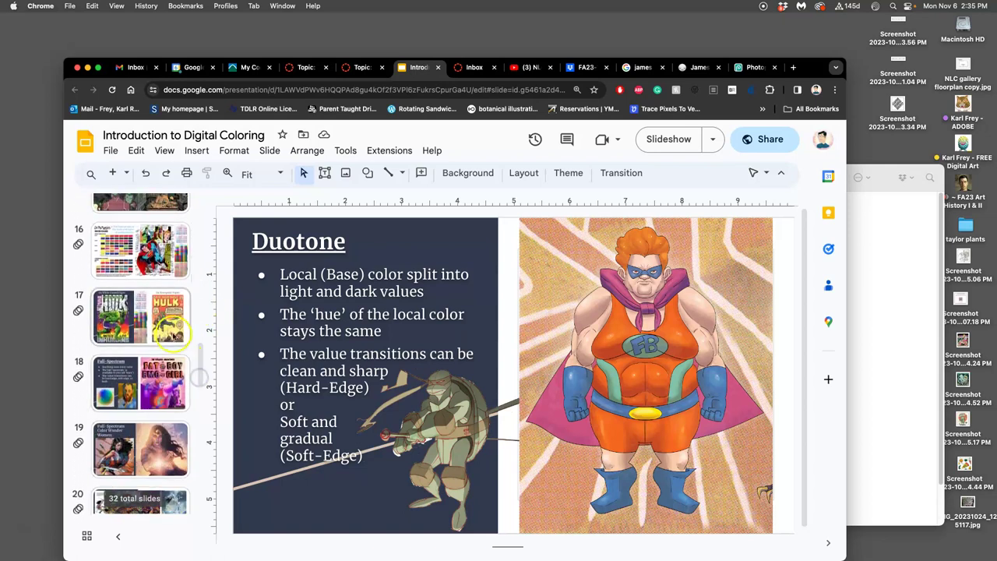
{"action": "left_click", "coordinate": [167, 331]}
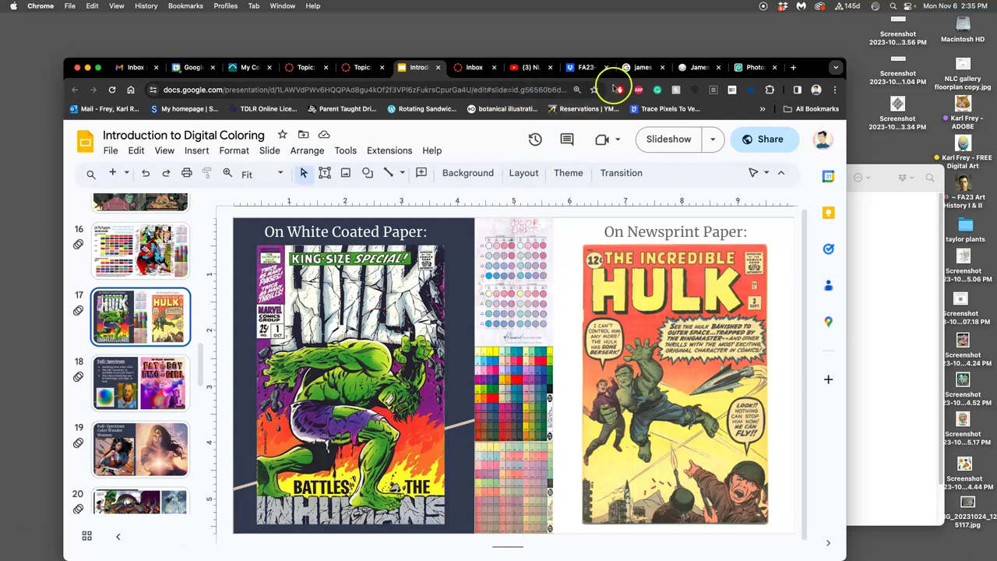
Step: Apply a Gaussian Blur of about 19 px radius to the Duotone Shadows copy layer
{"action": "left_click", "coordinate": [753, 67]}
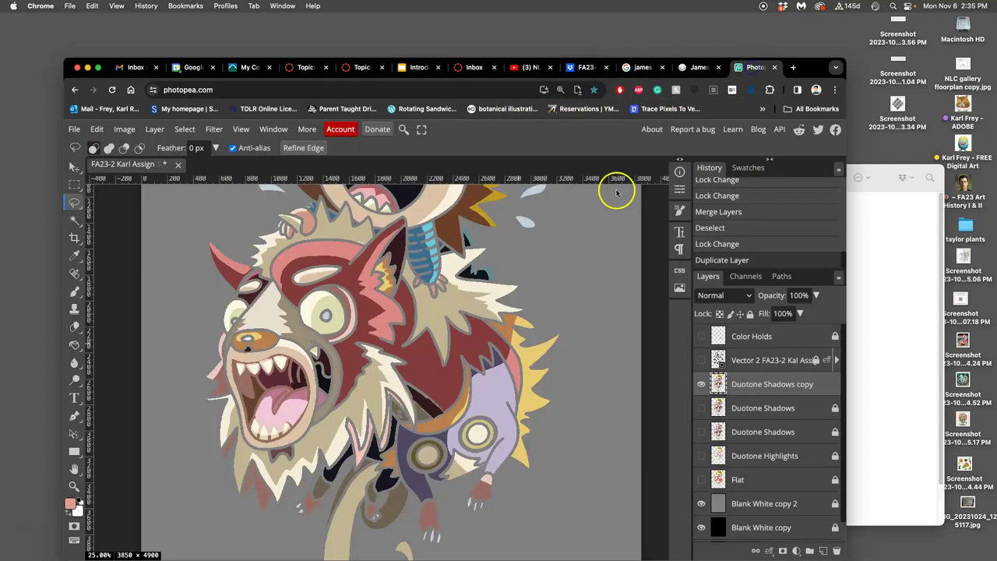
{"action": "left_click", "coordinate": [214, 130]}
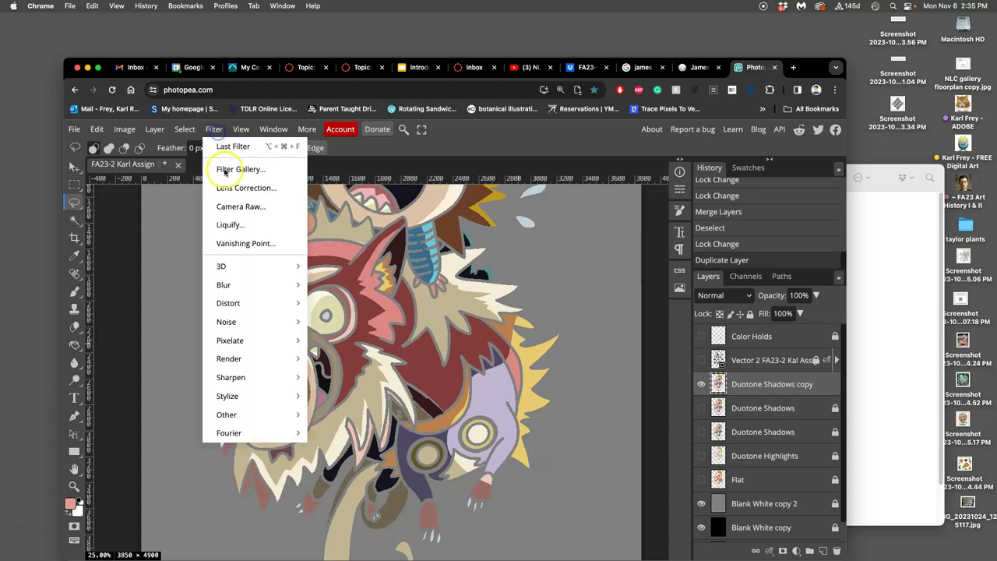
{"action": "mouse_move", "coordinate": [226, 287]}
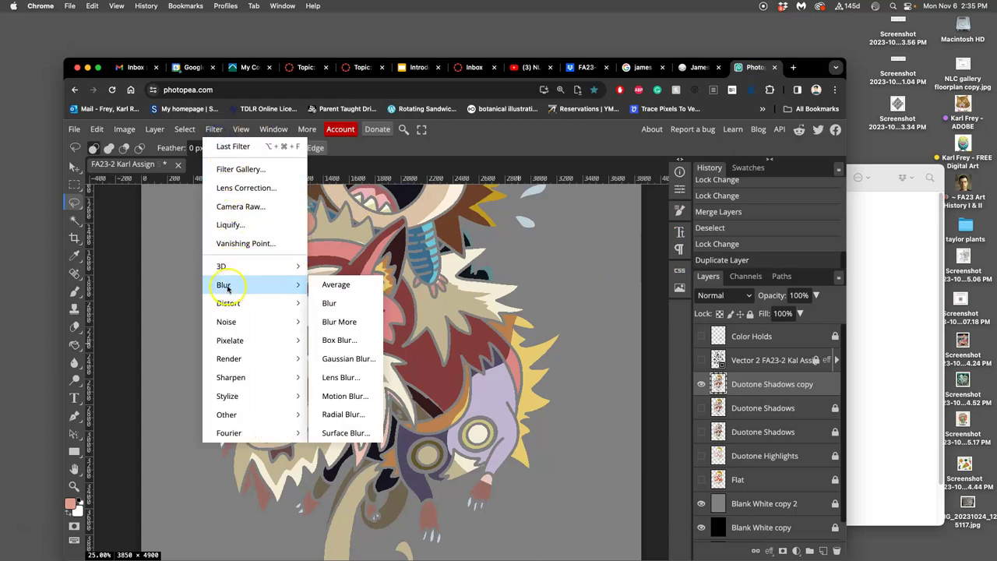
{"action": "left_click", "coordinate": [339, 360]}
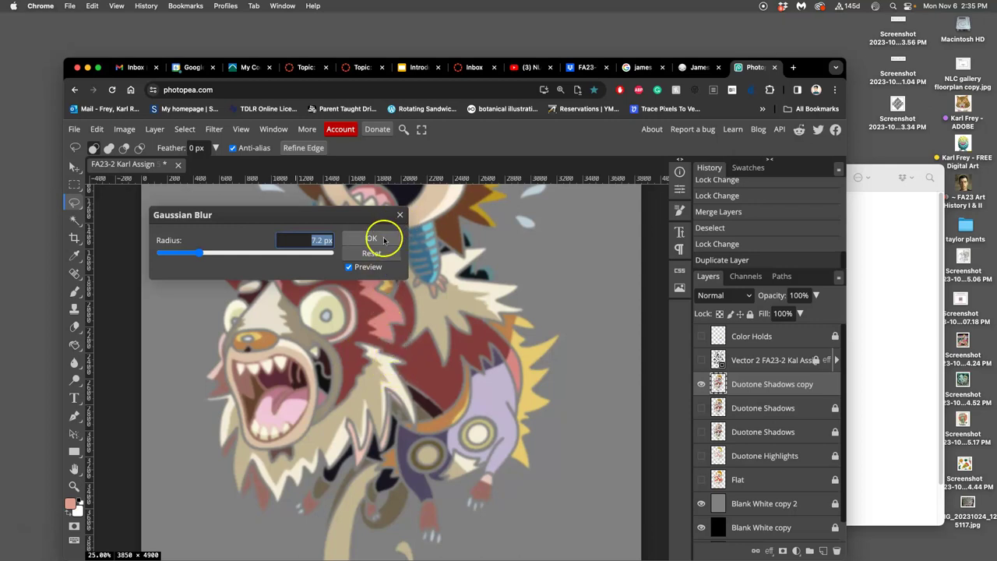
{"action": "left_click_drag", "start_coordinate": [200, 253], "coordinate": [231, 254]}
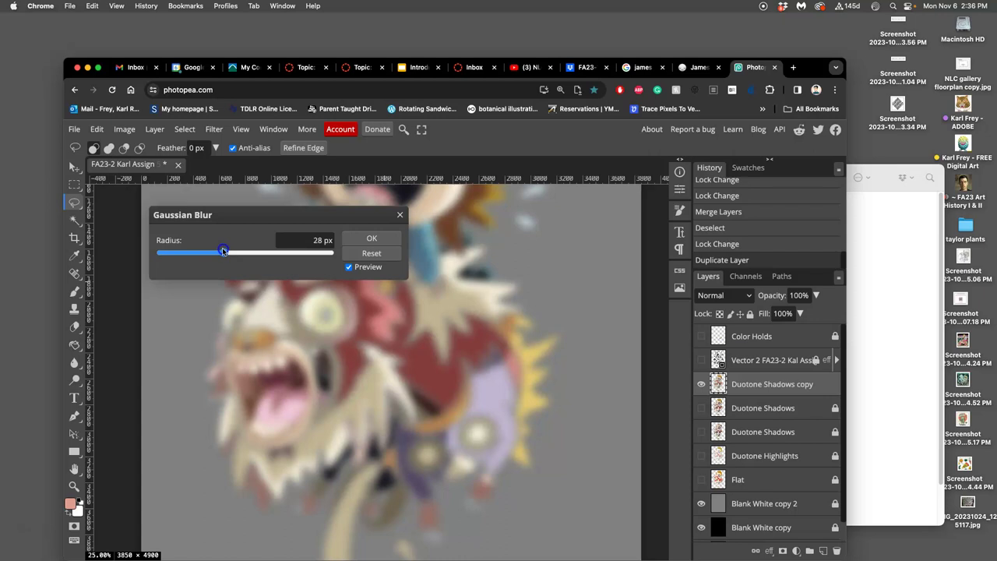
{"action": "left_click_drag", "start_coordinate": [217, 249], "coordinate": [214, 249]}
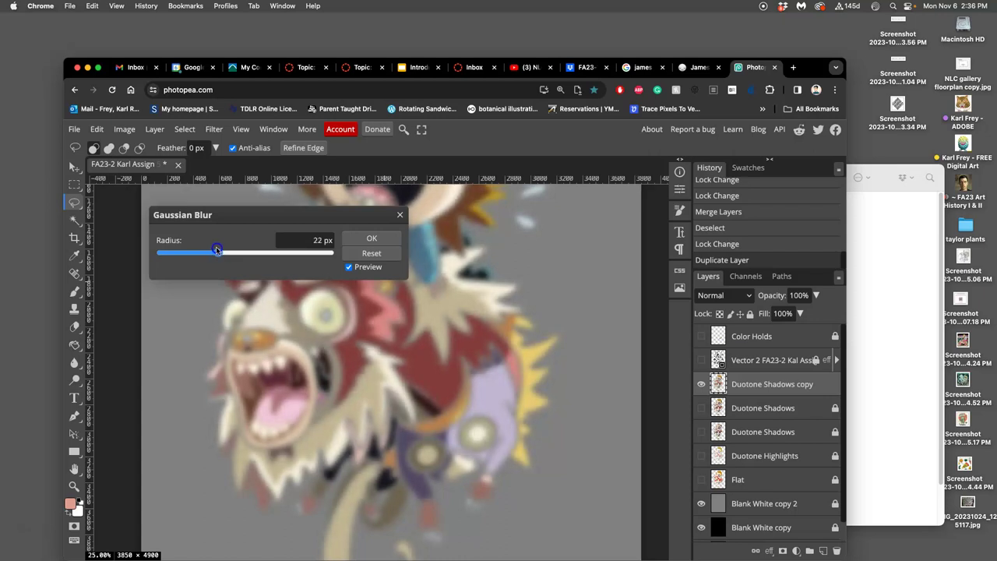
{"action": "left_click", "coordinate": [372, 236]}
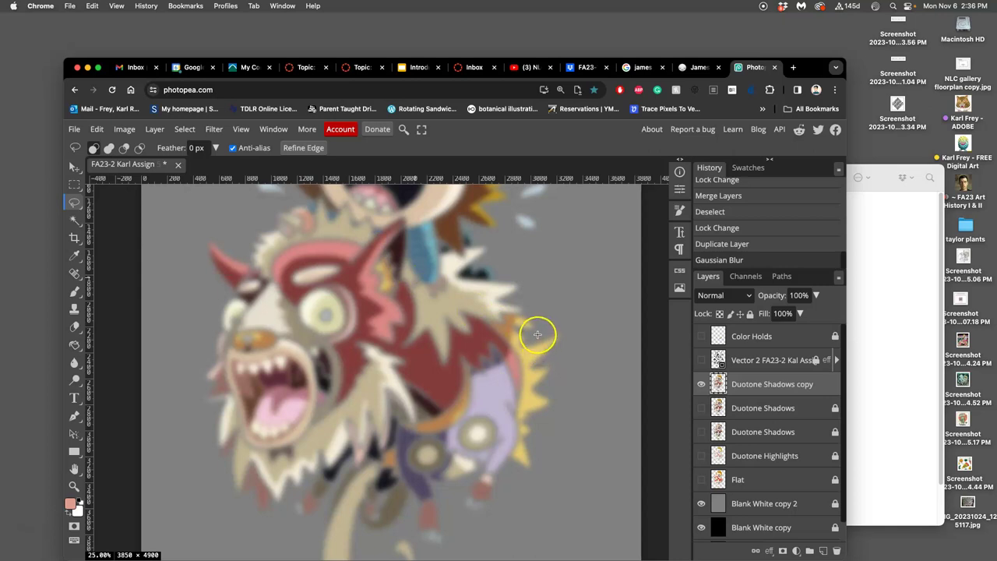
Step: Show the Vector 2 line art over the blurred copy and frame the whole illustration
{"action": "left_click", "coordinate": [702, 360]}
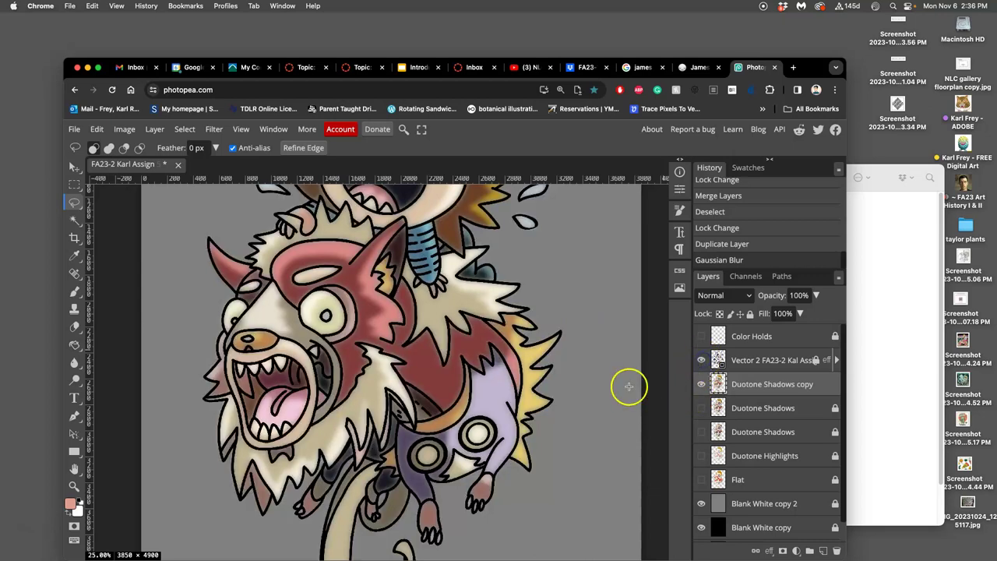
{"action": "scroll", "coordinate": [613, 362], "scroll_direction": "down", "scroll_amount": 3}
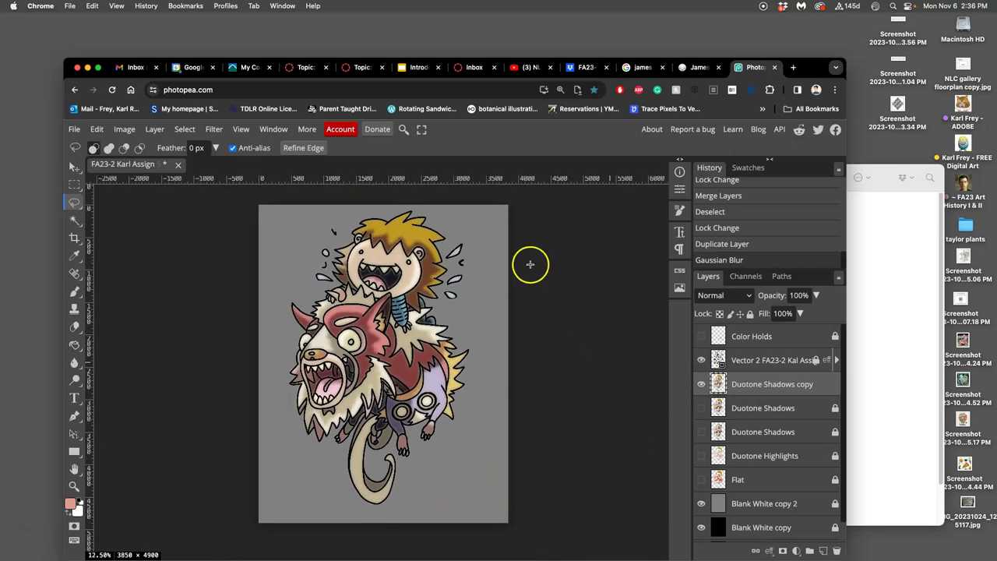
{"action": "scroll", "coordinate": [518, 322], "scroll_direction": "up", "scroll_amount": 4}
{"action": "left_click_drag", "start_coordinate": [383, 272], "coordinate": [457, 280]}
{"action": "scroll", "coordinate": [498, 273], "scroll_direction": "up", "scroll_amount": 6}
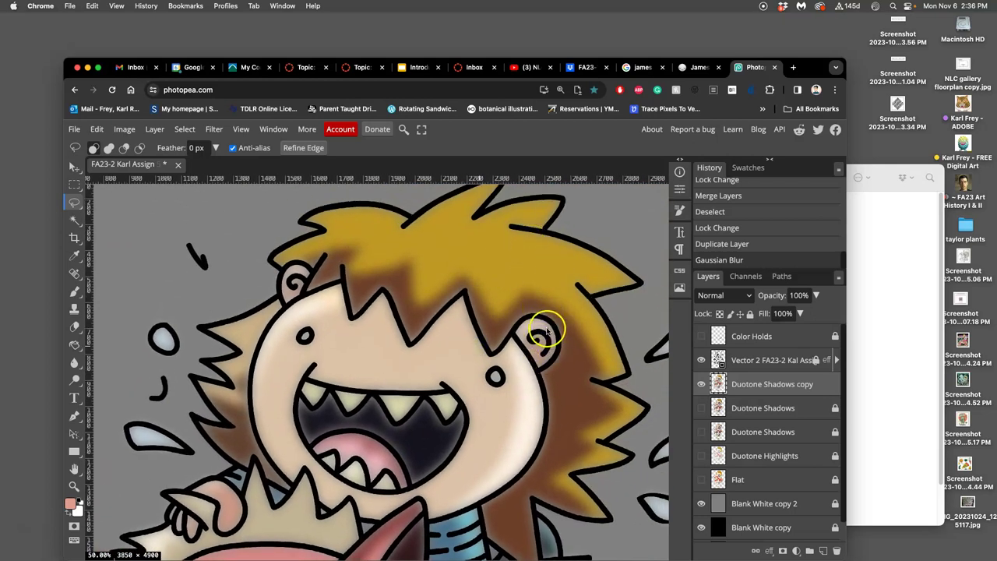
{"action": "key", "text": "super+minus"}
{"action": "key", "text": "super+minus"}
{"action": "key", "text": "super+minus"}
{"action": "left_click_drag", "start_coordinate": [510, 408], "coordinate": [519, 283]}
Step: Turn on the original Duotone Shadows layer, toggling it and the blurred copy to compare shading
{"action": "left_click", "coordinate": [701, 408]}
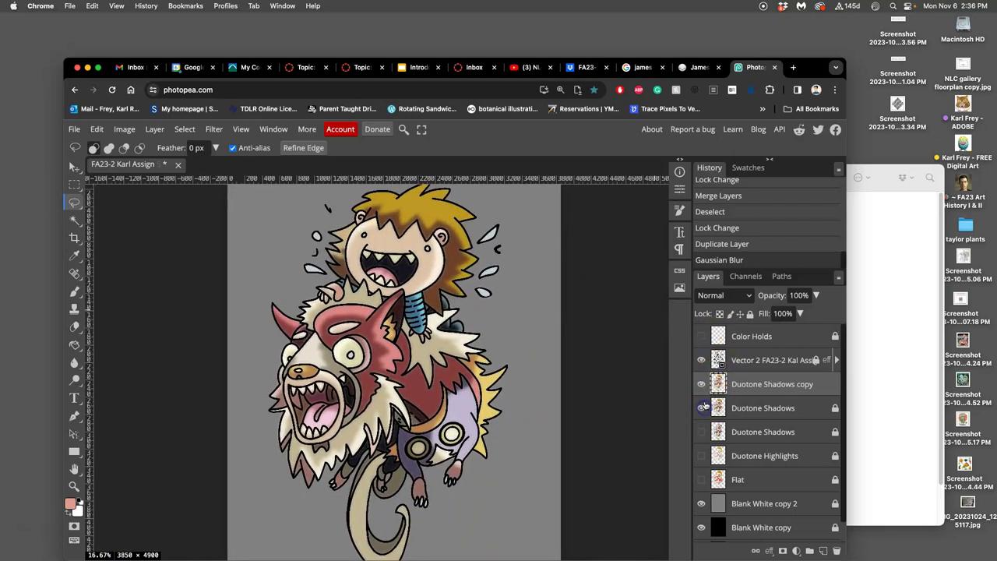
{"action": "left_click", "coordinate": [702, 384]}
{"action": "left_click", "coordinate": [703, 384]}
{"action": "left_click", "coordinate": [703, 384]}
{"action": "left_click", "coordinate": [702, 384]}
{"action": "left_click", "coordinate": [702, 384]}
{"action": "left_click", "coordinate": [702, 384]}
{"action": "left_click", "coordinate": [702, 408]}
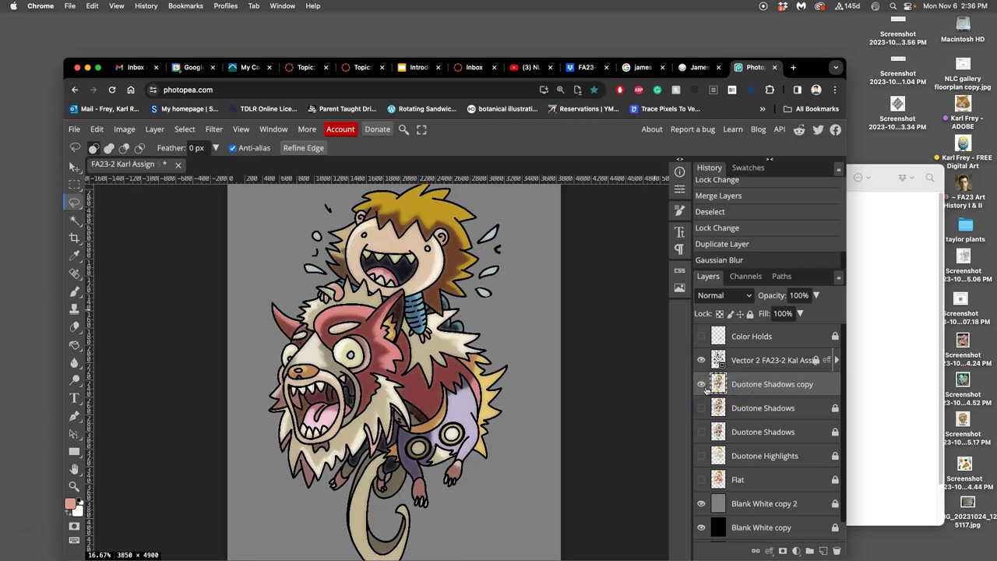
{"action": "left_click", "coordinate": [702, 407]}
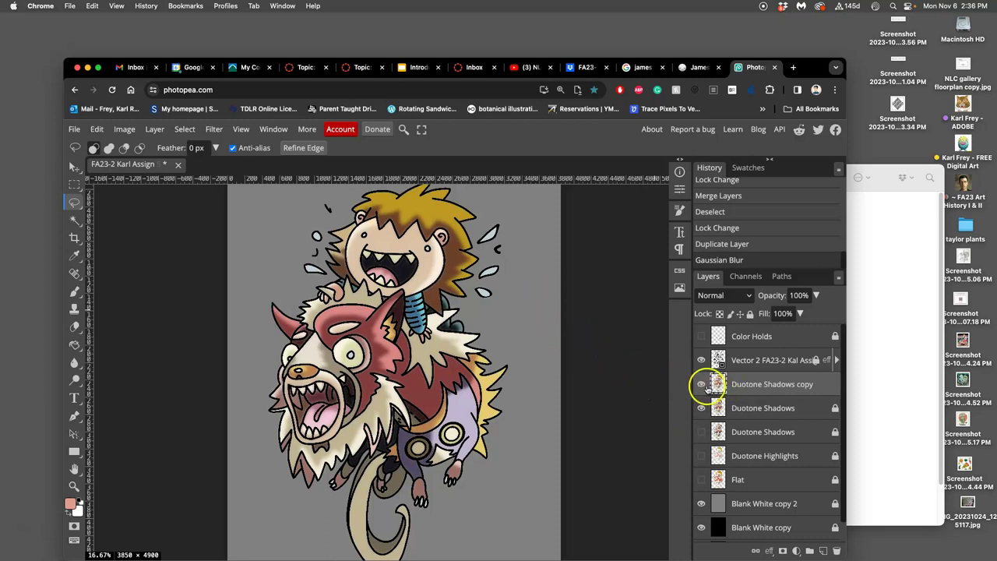
{"action": "left_click", "coordinate": [701, 385]}
{"action": "left_click", "coordinate": [704, 383]}
{"action": "left_click", "coordinate": [703, 383]}
Step: Set the blurred Duotone Shadows copy's opacity to 74% and inspect the red fur shading
{"action": "left_click", "coordinate": [703, 383]}
{"action": "left_click", "coordinate": [704, 384]}
{"action": "left_click", "coordinate": [701, 383]}
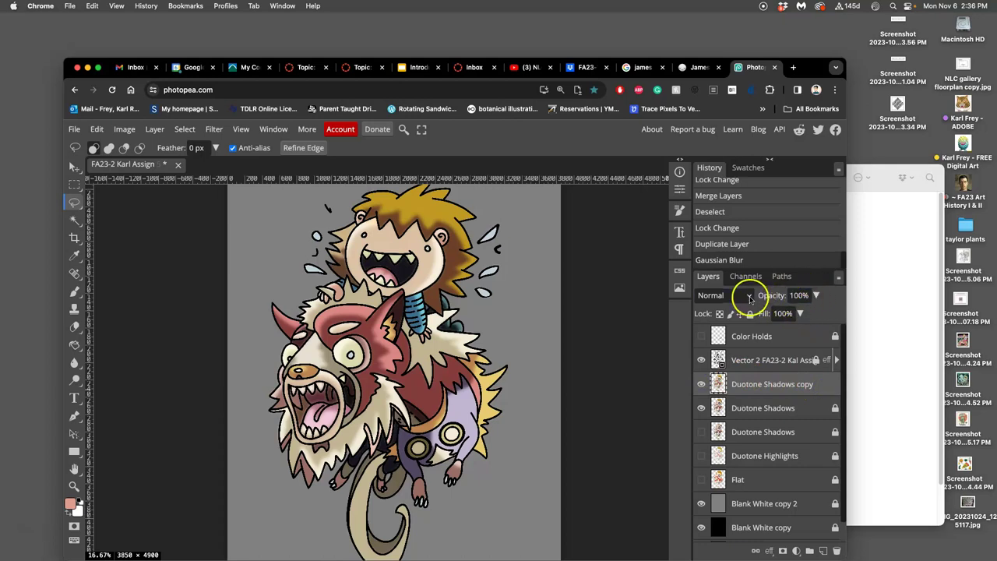
{"action": "left_click", "coordinate": [800, 313]}
{"action": "left_click_drag", "start_coordinate": [803, 313], "coordinate": [792, 313]}
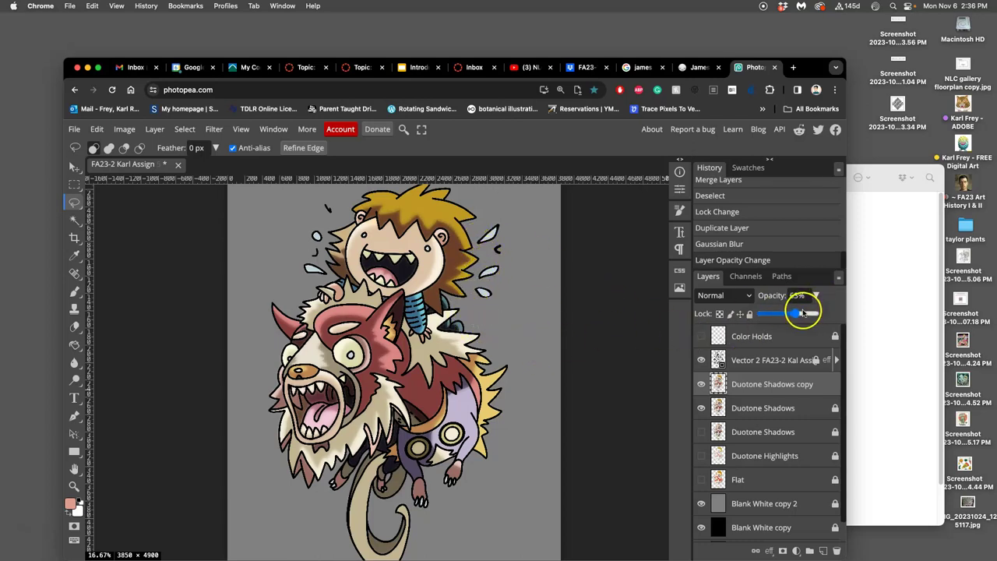
{"action": "left_click_drag", "start_coordinate": [805, 313], "coordinate": [802, 313]}
{"action": "left_click", "coordinate": [533, 360]}
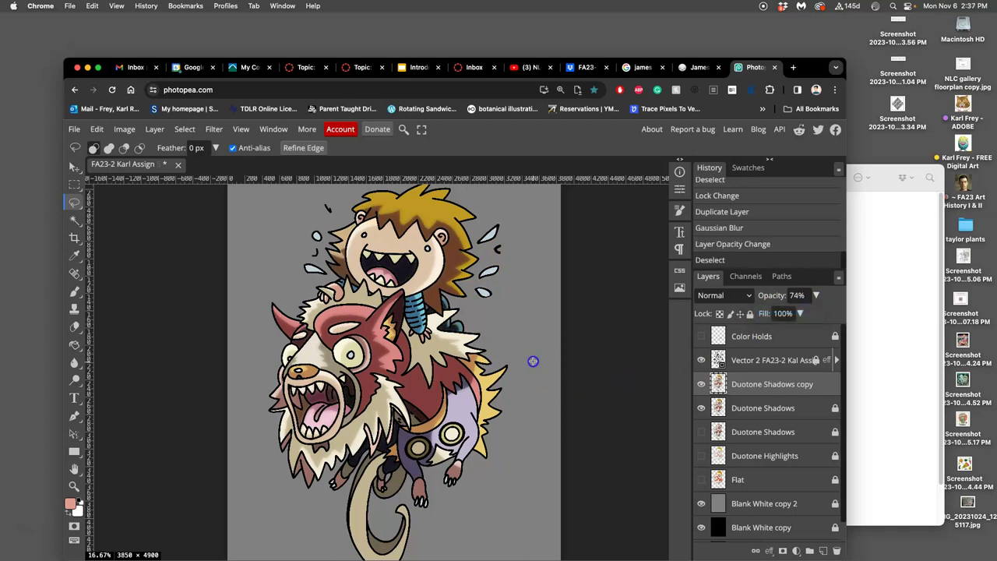
{"action": "scroll", "coordinate": [535, 360], "scroll_direction": "up", "scroll_amount": 10}
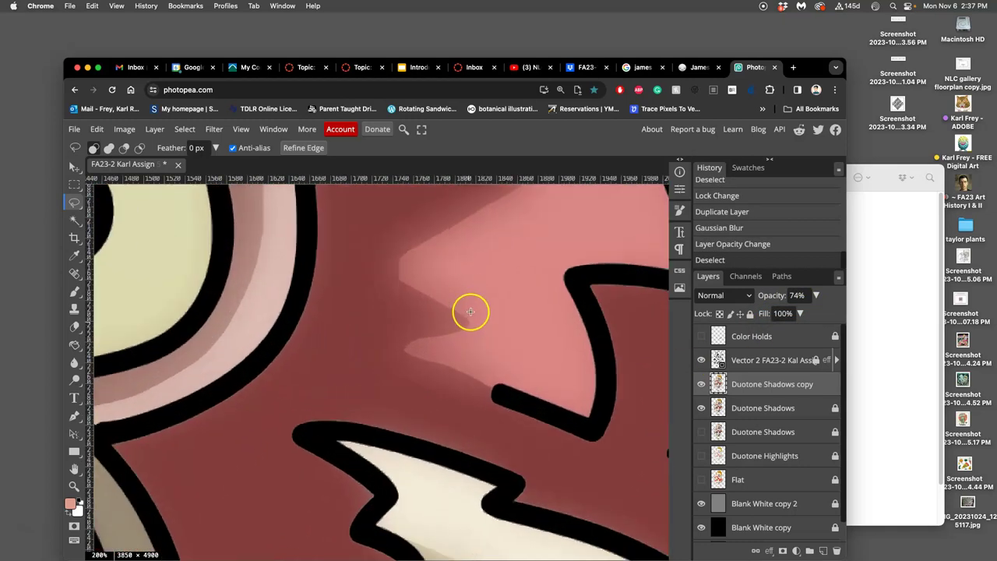
{"action": "left_click_drag", "start_coordinate": [463, 269], "coordinate": [411, 401]}
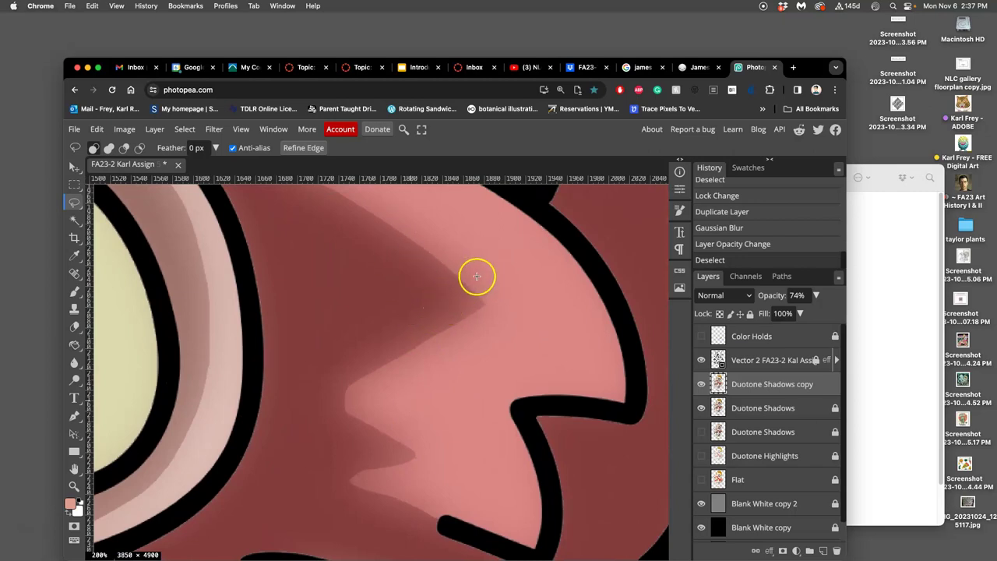
{"action": "scroll", "coordinate": [573, 302], "scroll_direction": "down", "scroll_amount": 10}
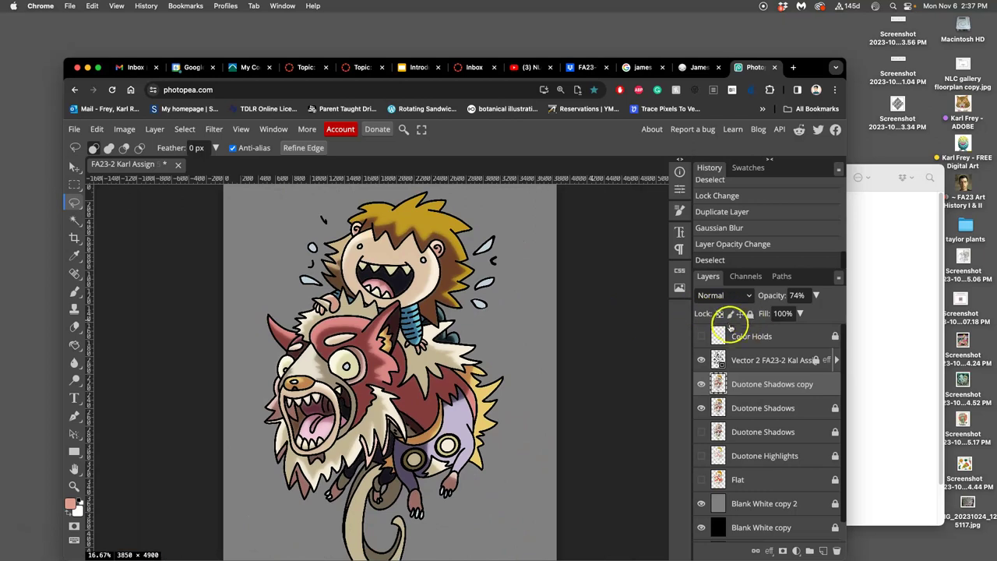
Step: Change the Duotone Shadows copy's blend mode from Normal to Dissolve
{"action": "left_click", "coordinate": [723, 295]}
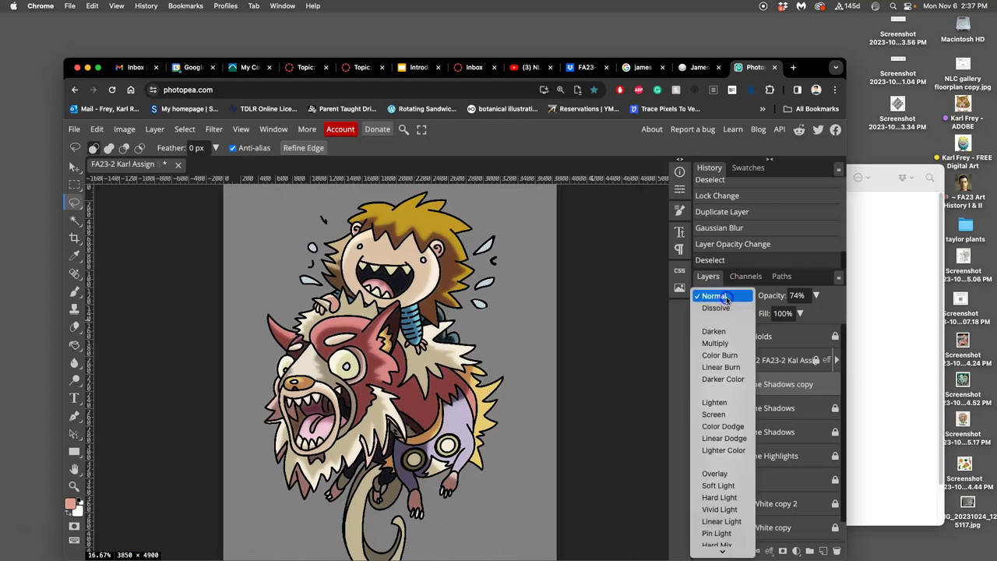
{"action": "left_click", "coordinate": [717, 308]}
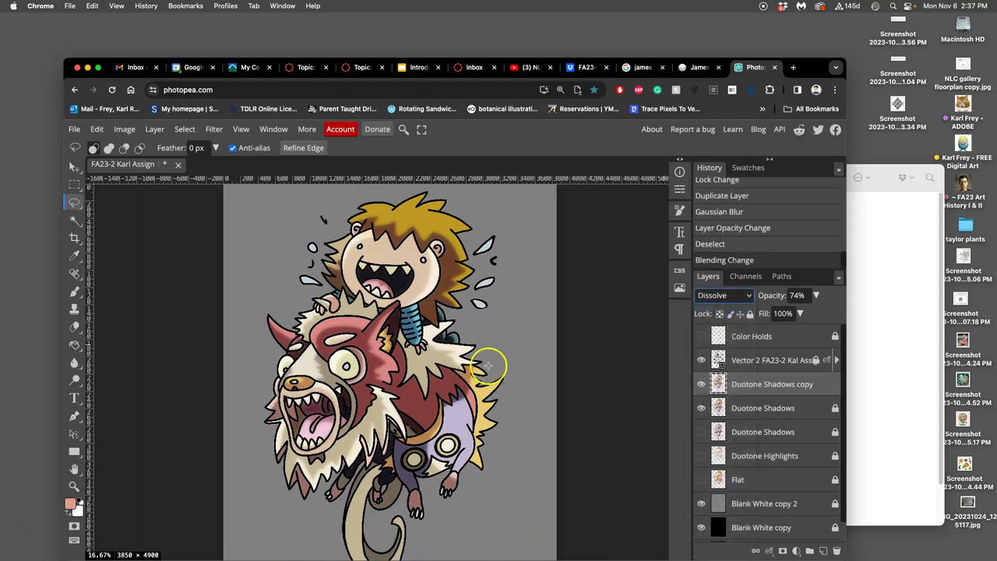
{"action": "key", "text": "super+equal"}
{"action": "key", "text": "super+equal"}
{"action": "key", "text": "super+equal"}
{"action": "key", "text": "super+equal"}
{"action": "key", "text": "super+equal"}
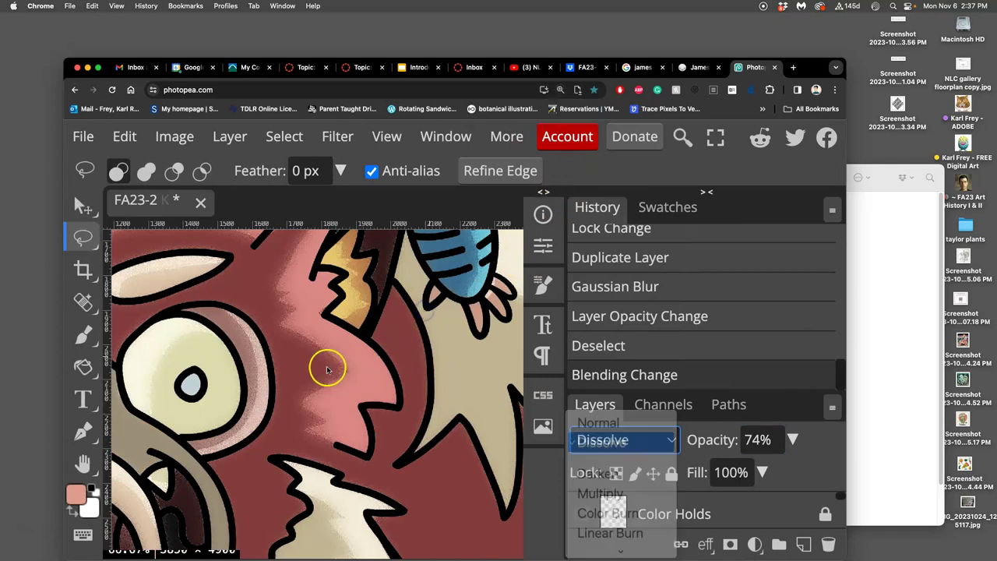
{"action": "left_click_drag", "start_coordinate": [327, 370], "coordinate": [400, 289]}
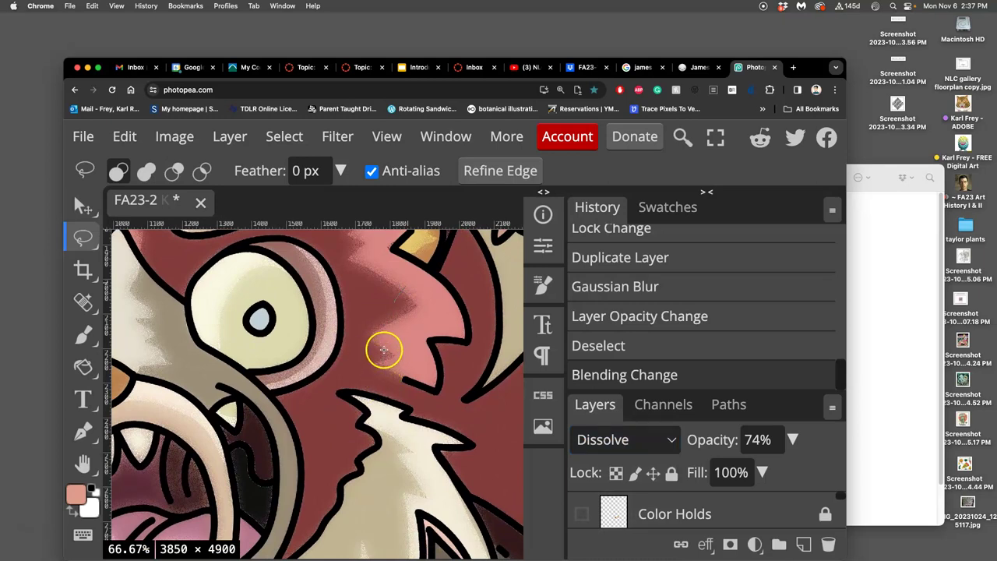
Step: Try a small lasso selection on the red fur, clear it, and inspect the grainy result
{"action": "left_click_drag", "start_coordinate": [384, 349], "coordinate": [388, 352]}
{"action": "left_click", "coordinate": [486, 88]}
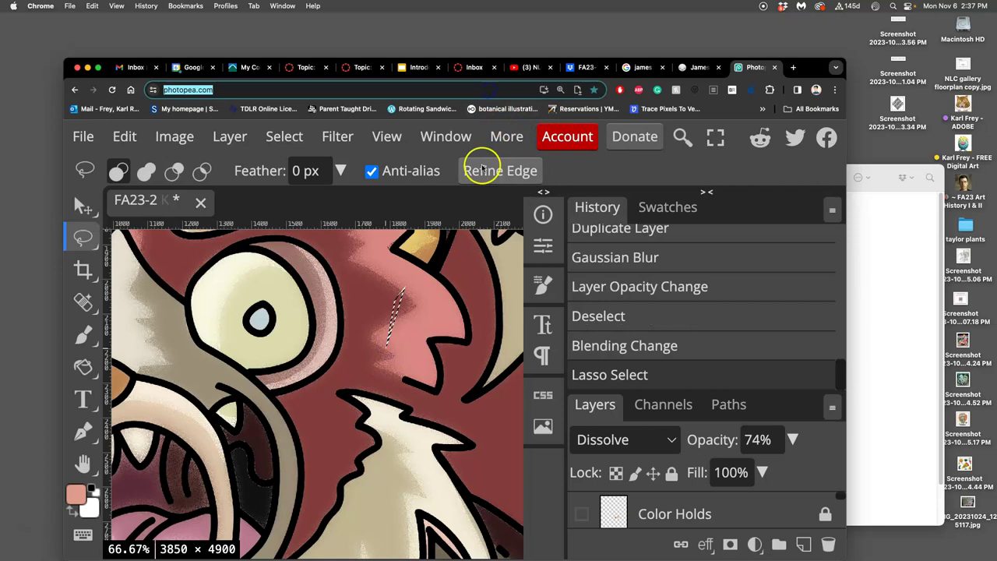
{"action": "key", "text": "super+minus"}
{"action": "key", "text": "super+minus"}
{"action": "key", "text": "super+minus"}
{"action": "key", "text": "super+minus"}
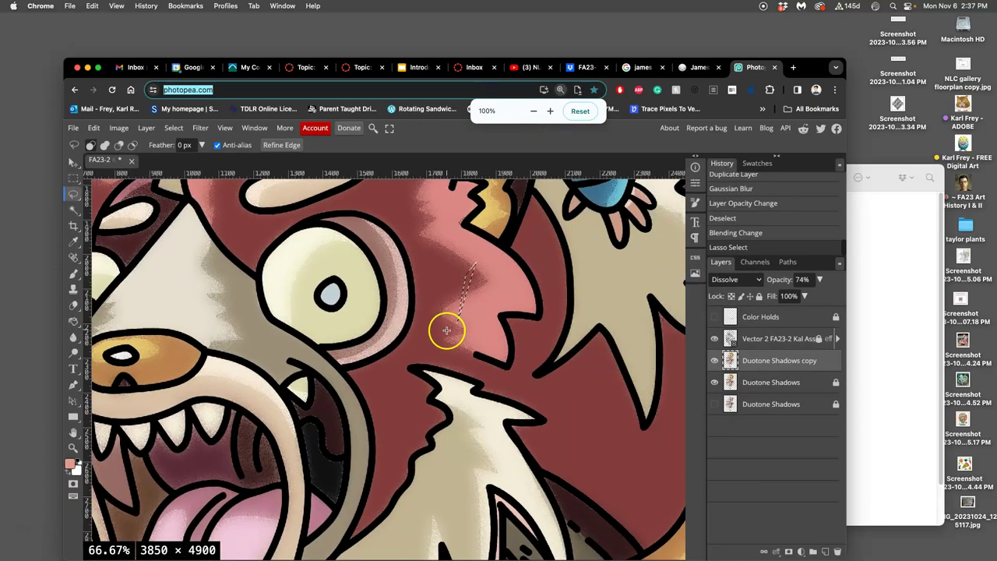
{"action": "key", "text": "super+minus"}
{"action": "left_click", "coordinate": [460, 275]}
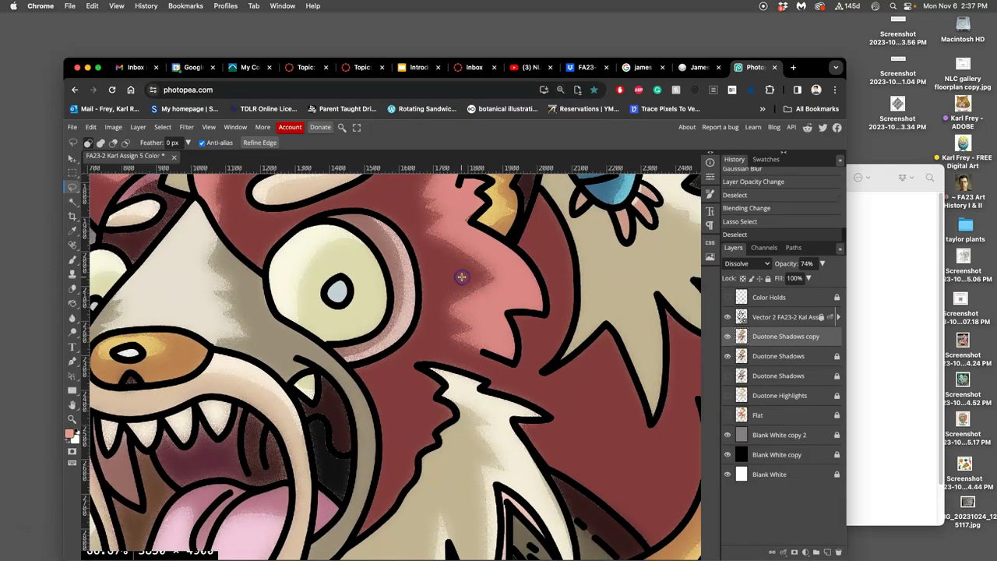
{"action": "scroll", "coordinate": [479, 303], "scroll_direction": "down", "scroll_amount": 5}
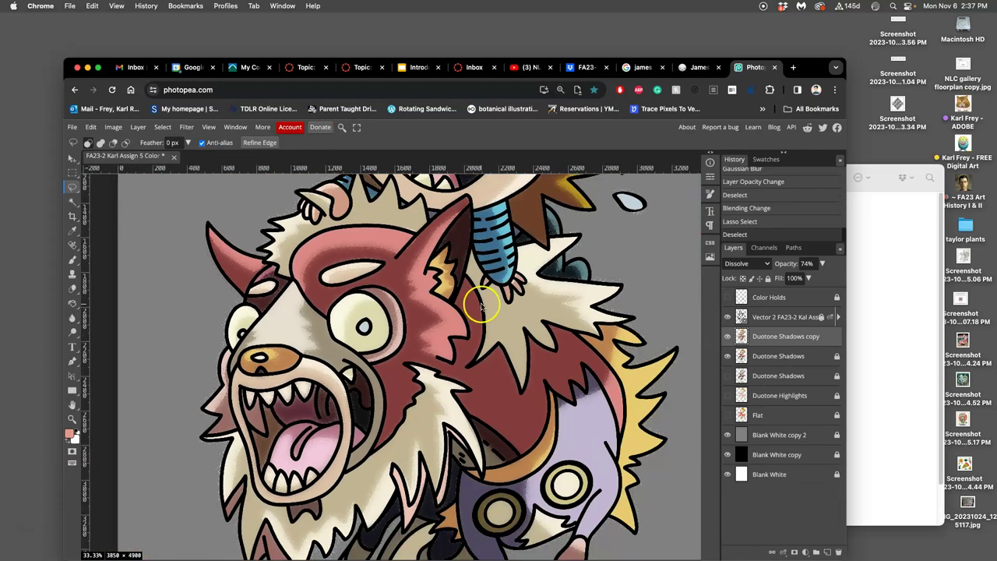
{"action": "scroll", "coordinate": [475, 345], "scroll_direction": "down", "scroll_amount": 3}
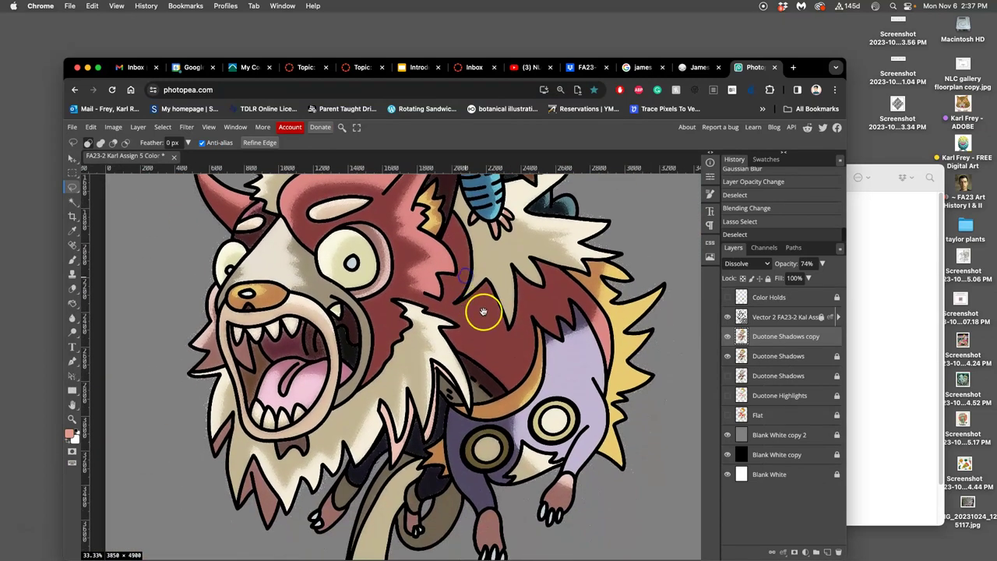
{"action": "scroll", "coordinate": [493, 322], "scroll_direction": "up", "scroll_amount": 2}
{"action": "scroll", "coordinate": [493, 319], "scroll_direction": "up", "scroll_amount": 2}
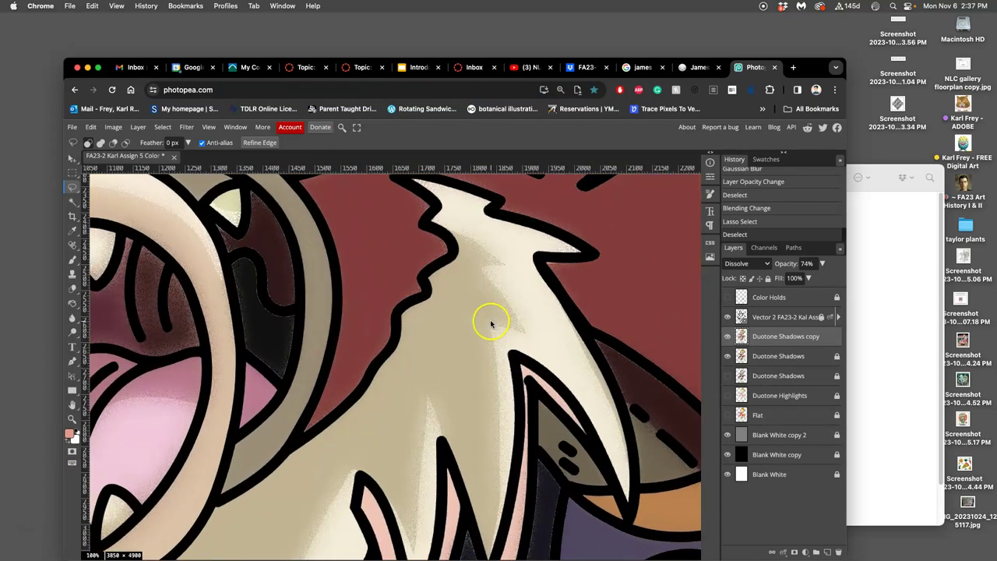
{"action": "scroll", "coordinate": [358, 367], "scroll_direction": "left", "scroll_amount": 10}
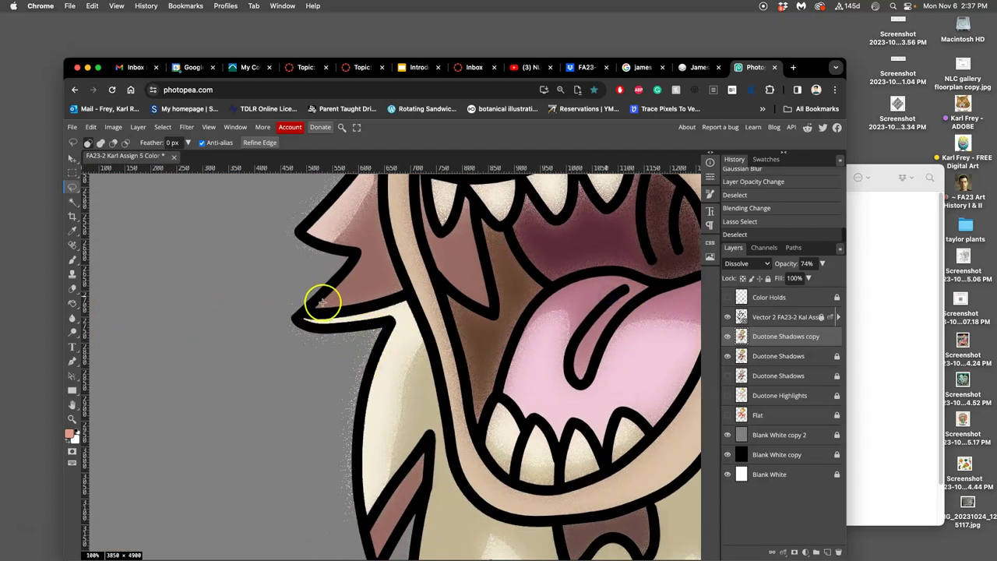
{"action": "scroll", "coordinate": [405, 311], "scroll_direction": "down", "scroll_amount": 2}
{"action": "scroll", "coordinate": [550, 292], "scroll_direction": "down", "scroll_amount": 4}
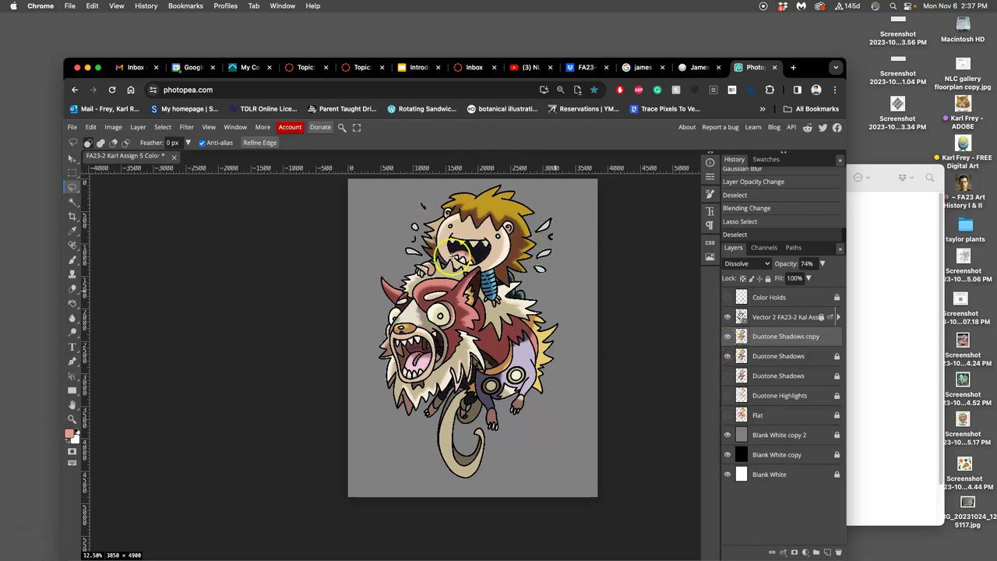
Step: Magic Wand-select the grey background and the dark gap beneath the monster
{"action": "left_click", "coordinate": [776, 317]}
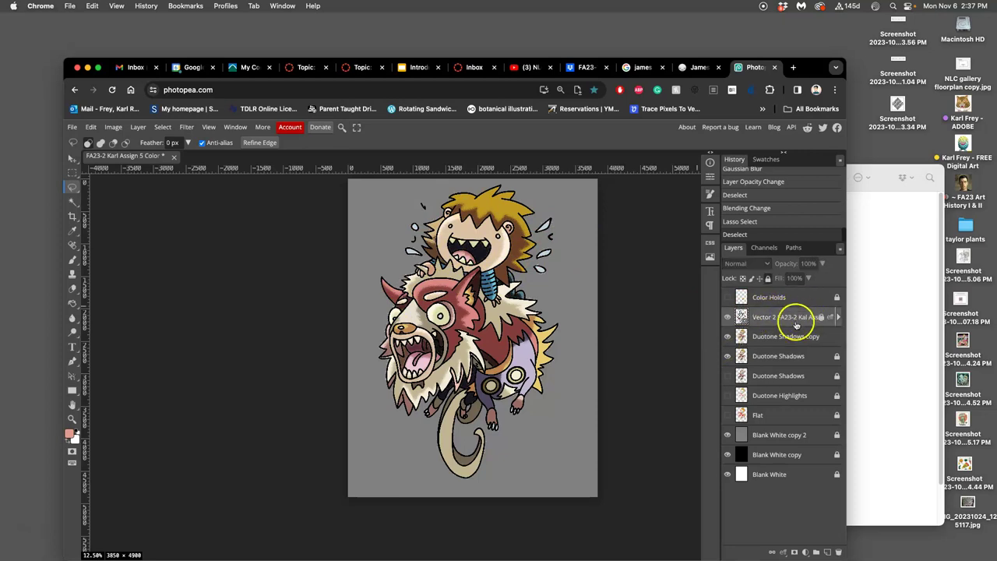
{"action": "left_click", "coordinate": [72, 201]}
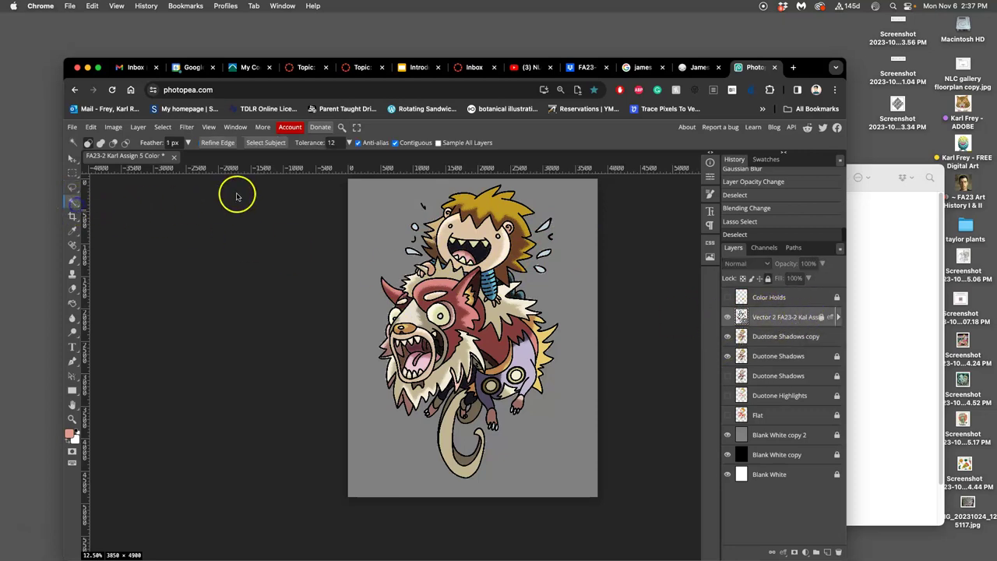
{"action": "left_click", "coordinate": [383, 215]}
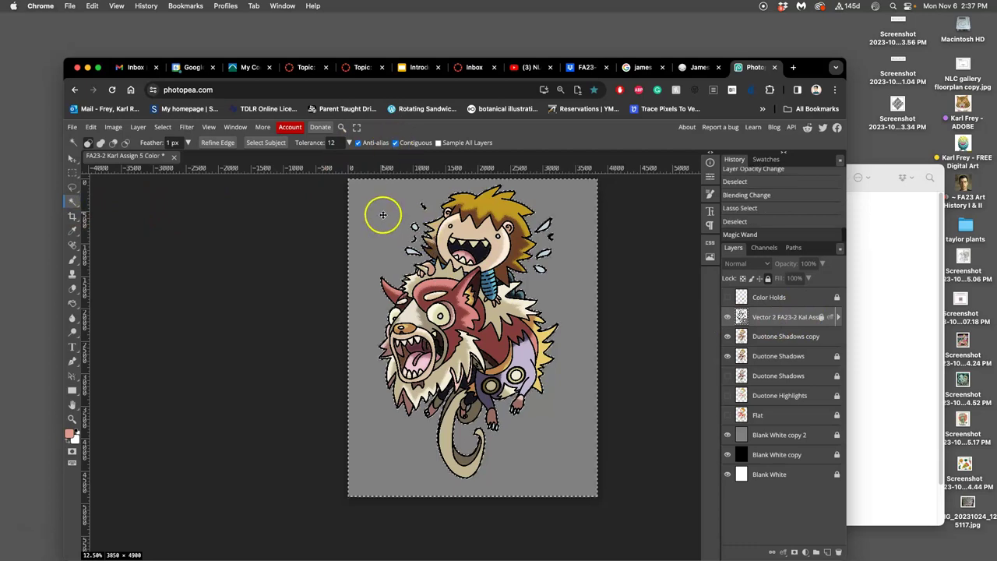
{"action": "left_click", "coordinate": [467, 406]}
{"action": "scroll", "coordinate": [467, 406], "scroll_direction": "up", "scroll_amount": 5}
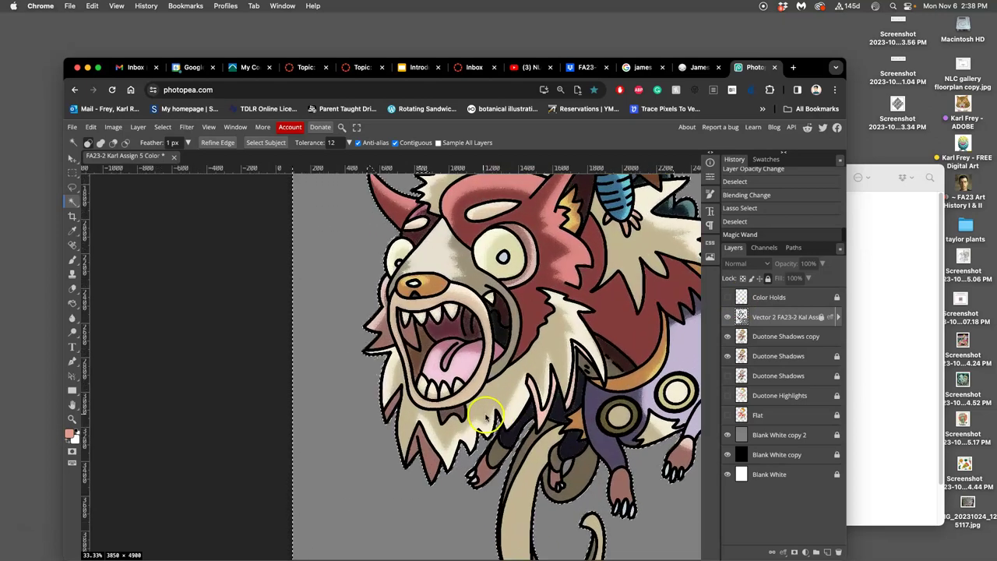
{"action": "left_click_drag", "start_coordinate": [534, 414], "coordinate": [372, 234]}
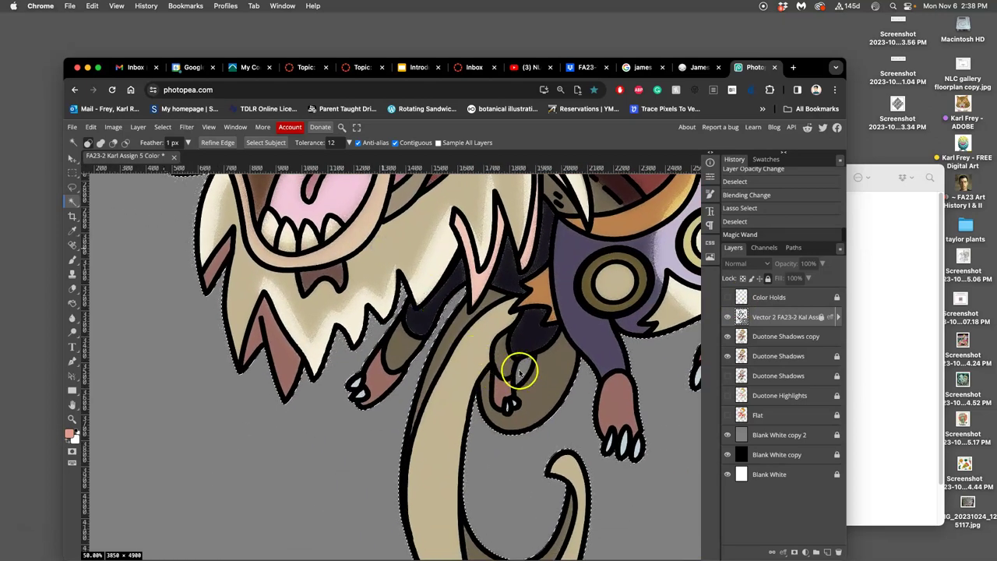
{"action": "left_click", "coordinate": [527, 371]}
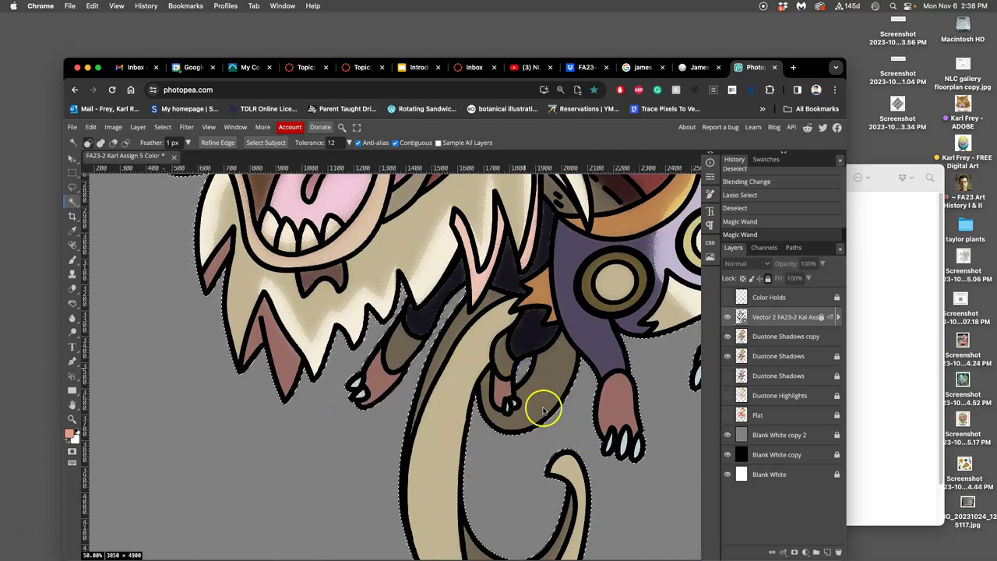
Step: Delete the selected areas from Duotone Shadows copy with line art hidden, then show it and deselect
{"action": "left_click", "coordinate": [726, 317]}
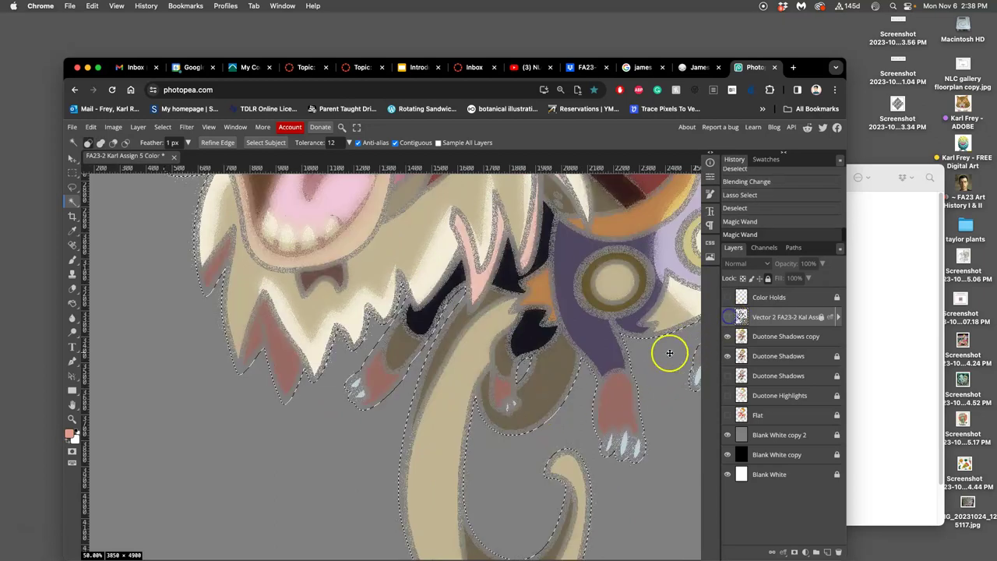
{"action": "scroll", "coordinate": [652, 362], "scroll_direction": "down", "scroll_amount": 6}
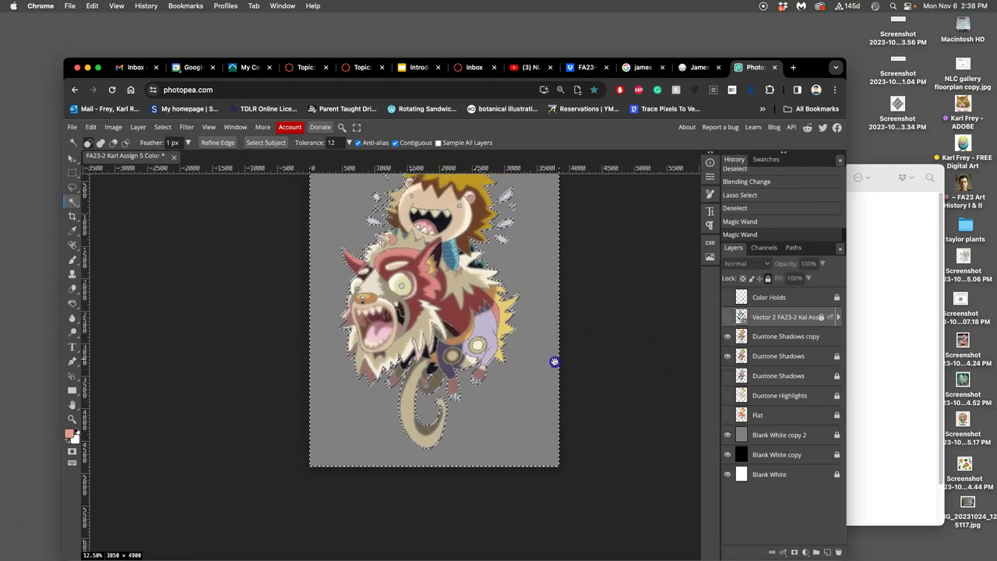
{"action": "left_click", "coordinate": [773, 337]}
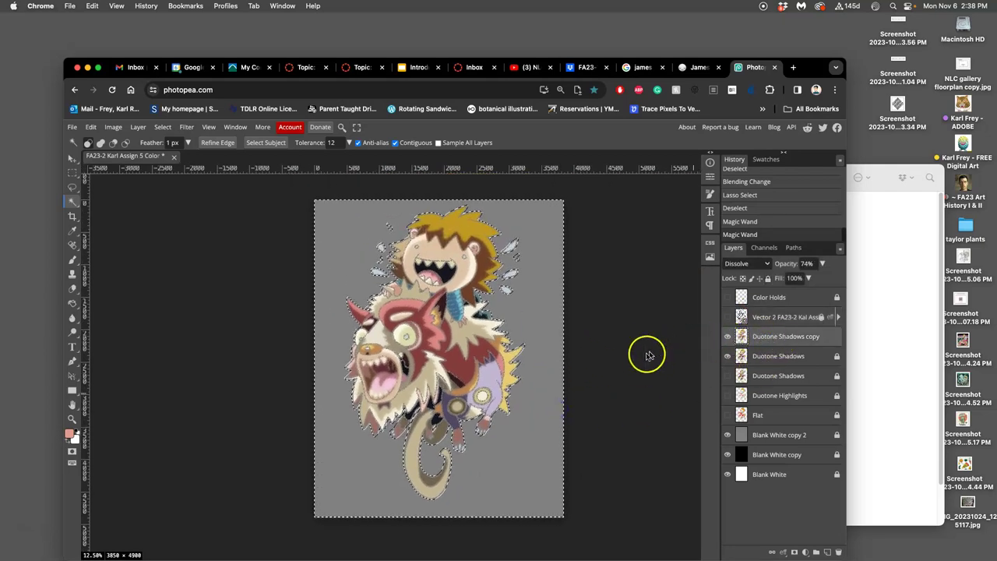
{"action": "key", "text": "Delete"}
{"action": "key", "text": "Delete"}
{"action": "key", "text": "Delete"}
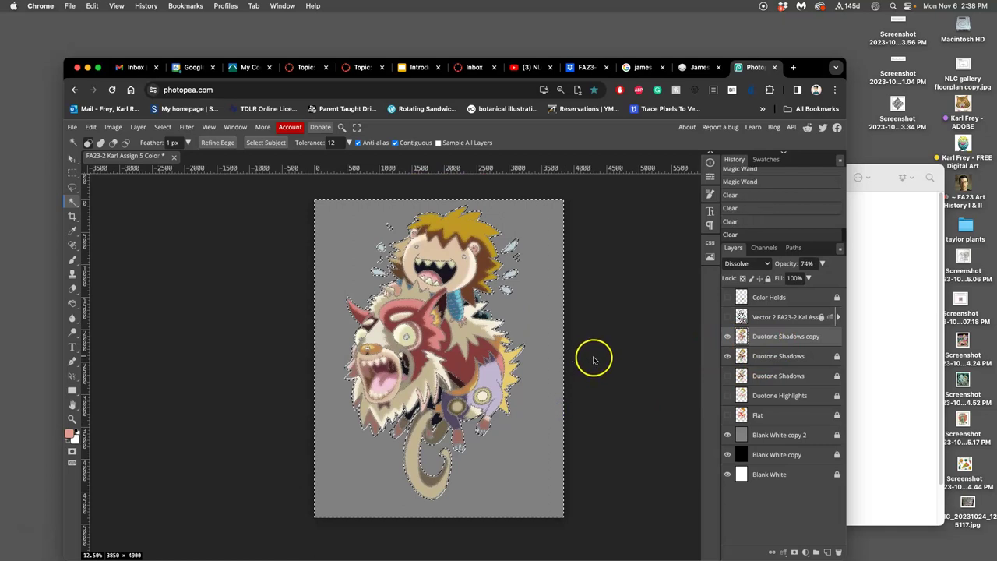
{"action": "key", "text": "super+equal"}
{"action": "key", "text": "super+equal"}
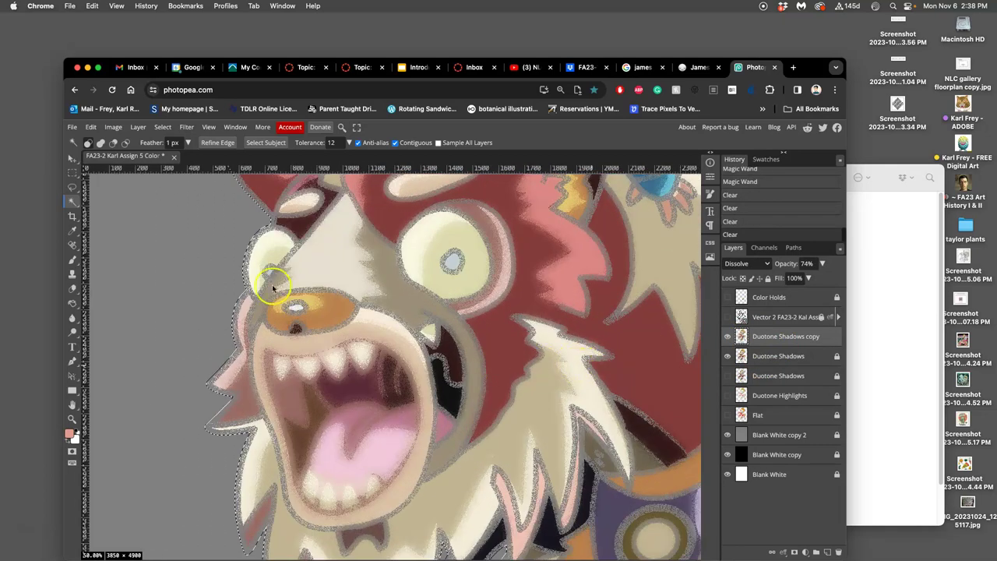
{"action": "left_click", "coordinate": [727, 316]}
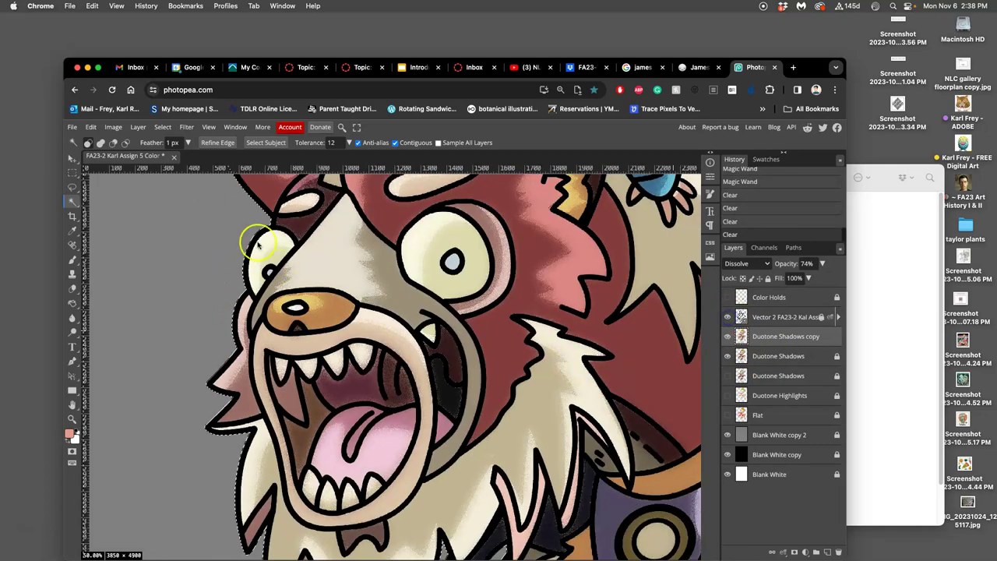
{"action": "key", "text": "super+d"}
{"action": "key", "text": "super+minus"}
{"action": "key", "text": "super+minus"}
{"action": "key", "text": "super+minus"}
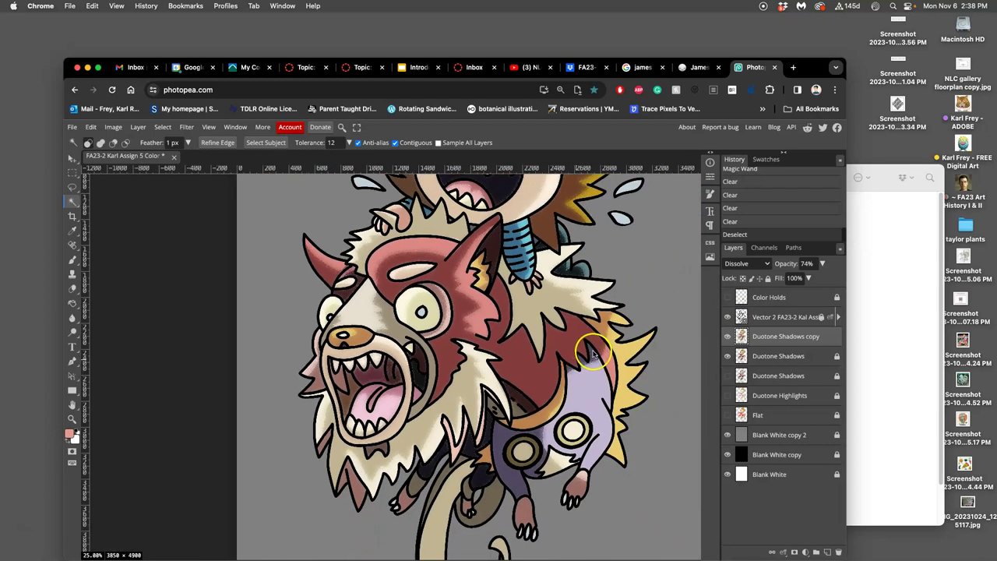
{"action": "scroll", "coordinate": [590, 340], "scroll_direction": "up", "scroll_amount": 1}
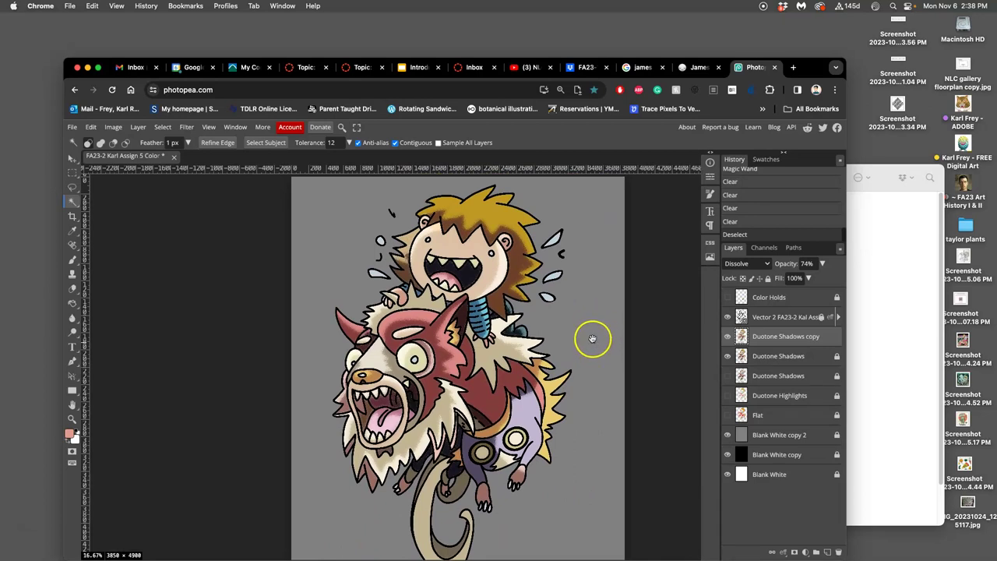
{"action": "scroll", "coordinate": [590, 335], "scroll_direction": "down", "scroll_amount": 1}
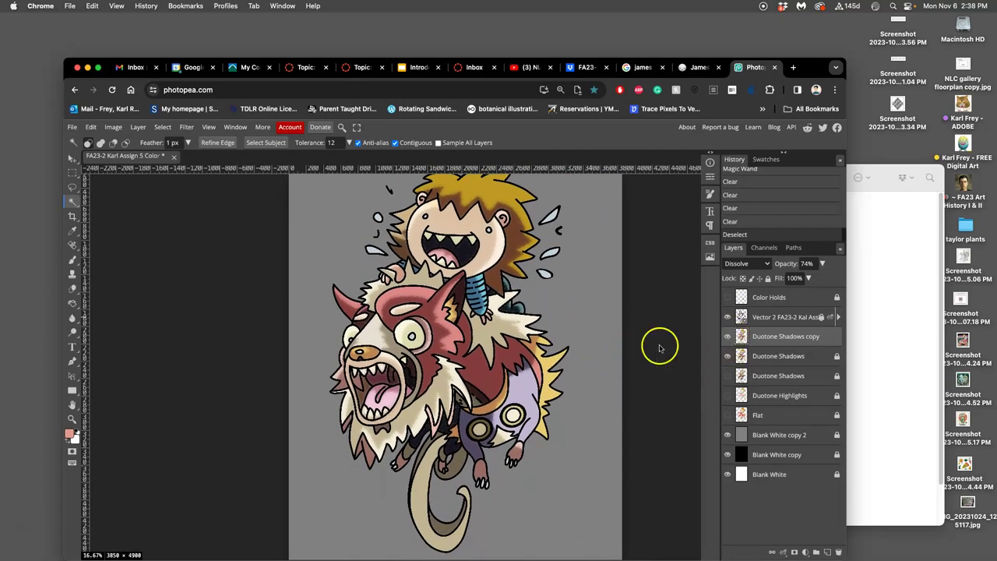
Step: Set up the Eraser with 45% hardness, 217 px size and 55% opacity
{"action": "left_click", "coordinate": [71, 287]}
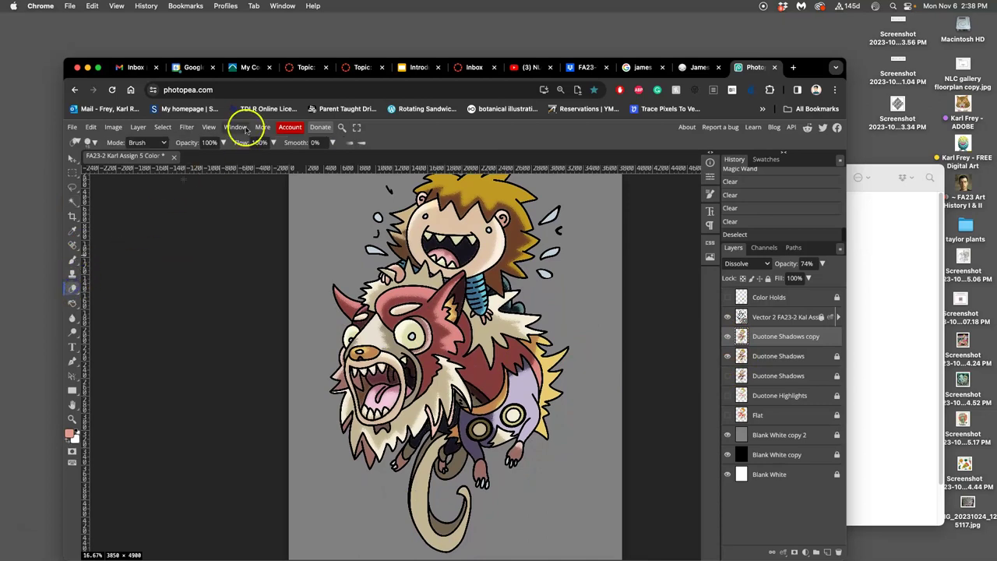
{"action": "left_click", "coordinate": [95, 144]}
{"action": "mouse_move", "coordinate": [162, 192]}
{"action": "left_mouse_down"}
{"action": "mouse_move", "coordinate": [165, 169]}
{"action": "mouse_move", "coordinate": [203, 157]}
{"action": "left_mouse_up"}
{"action": "left_click", "coordinate": [223, 142]}
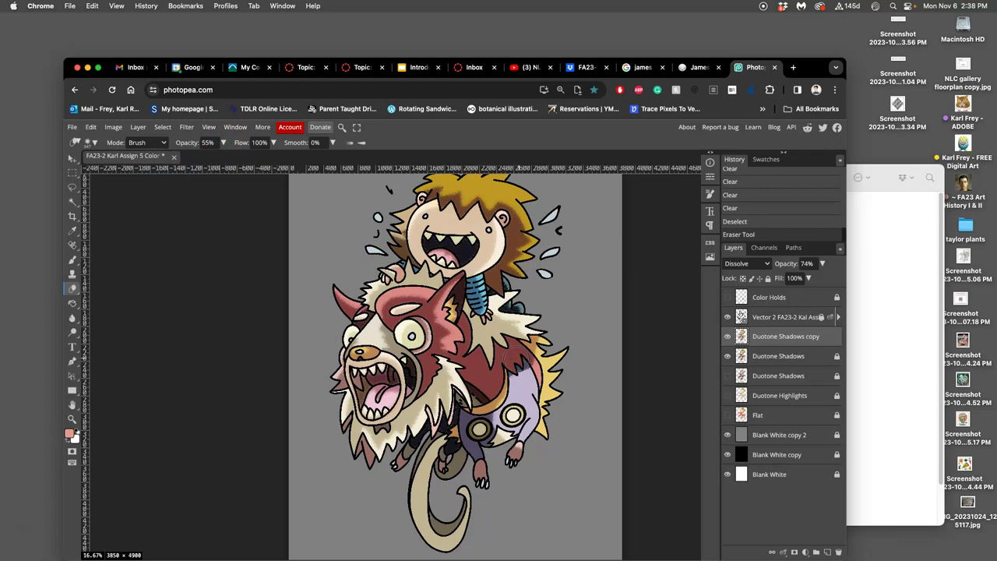
Step: Softly erase Duotone Shadows copy shading over the monster's purple body, then show Duotone Shadows
{"action": "left_click", "coordinate": [728, 356]}
{"action": "left_click", "coordinate": [727, 375]}
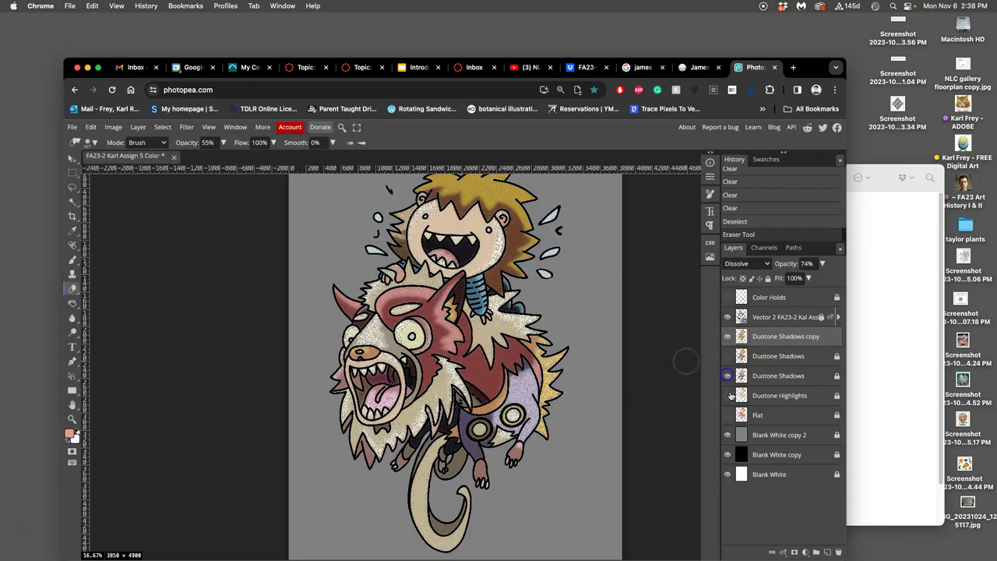
{"action": "left_click", "coordinate": [727, 414]}
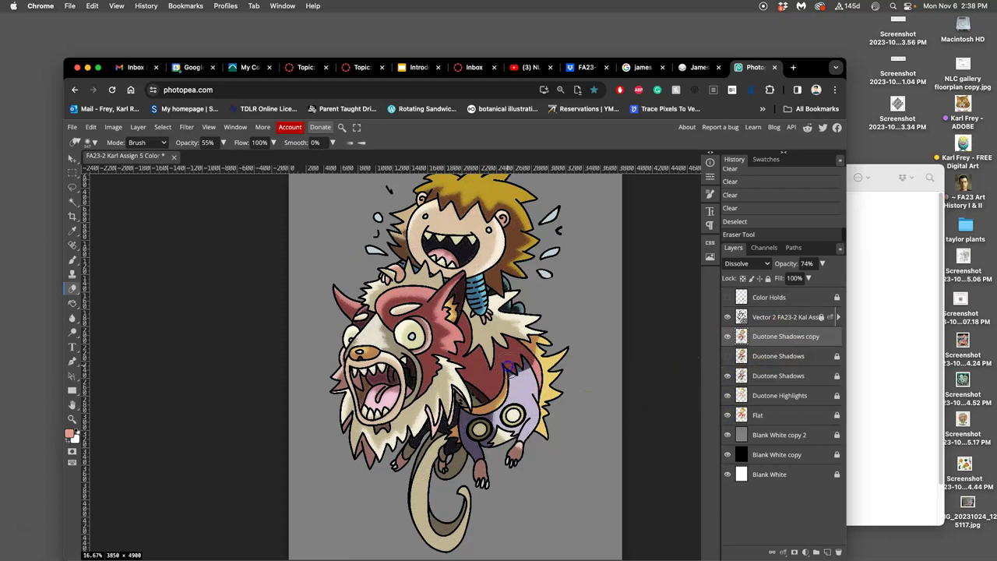
{"action": "left_click_drag", "start_coordinate": [490, 432], "coordinate": [545, 406]}
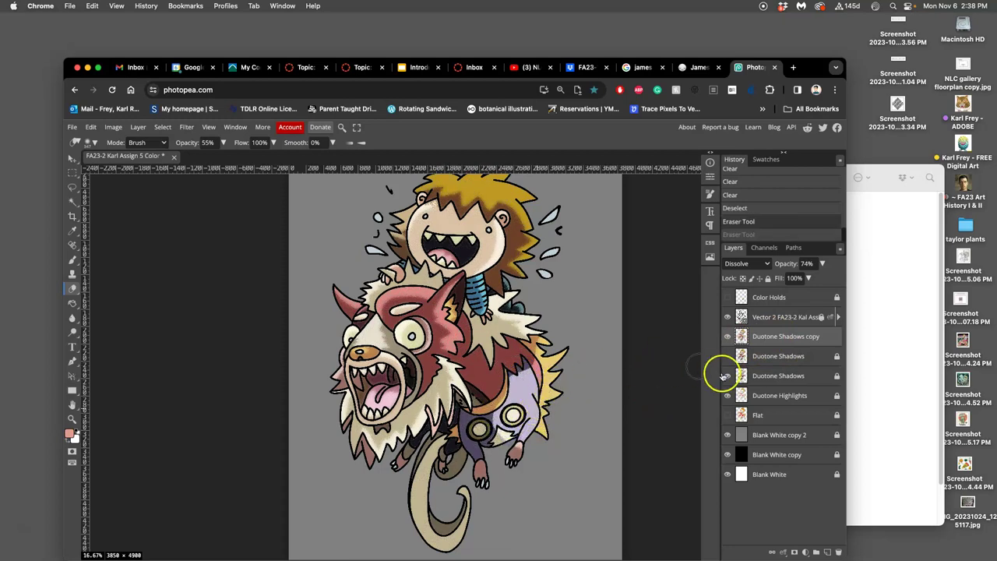
{"action": "left_click", "coordinate": [767, 377]}
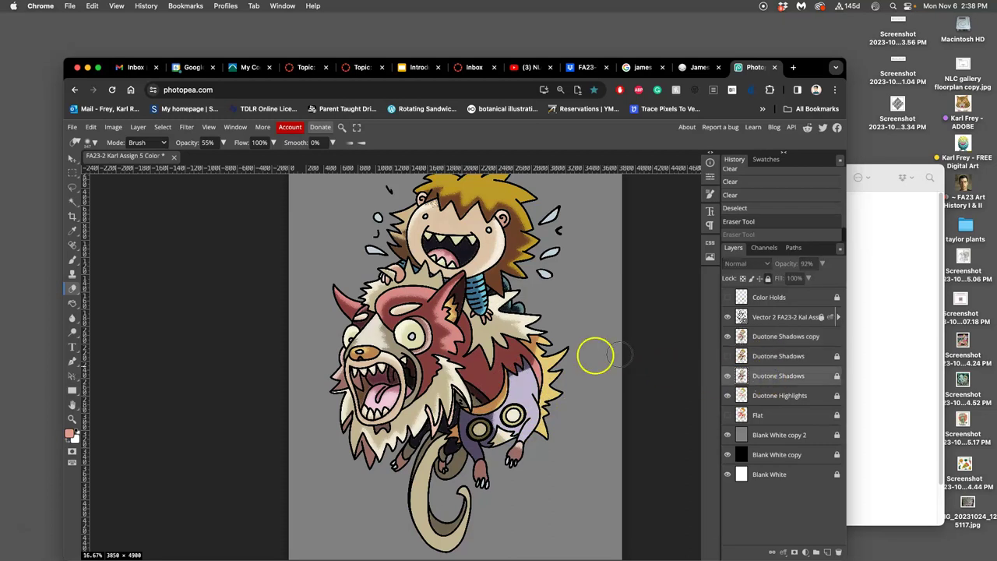
{"action": "left_click", "coordinate": [754, 339]}
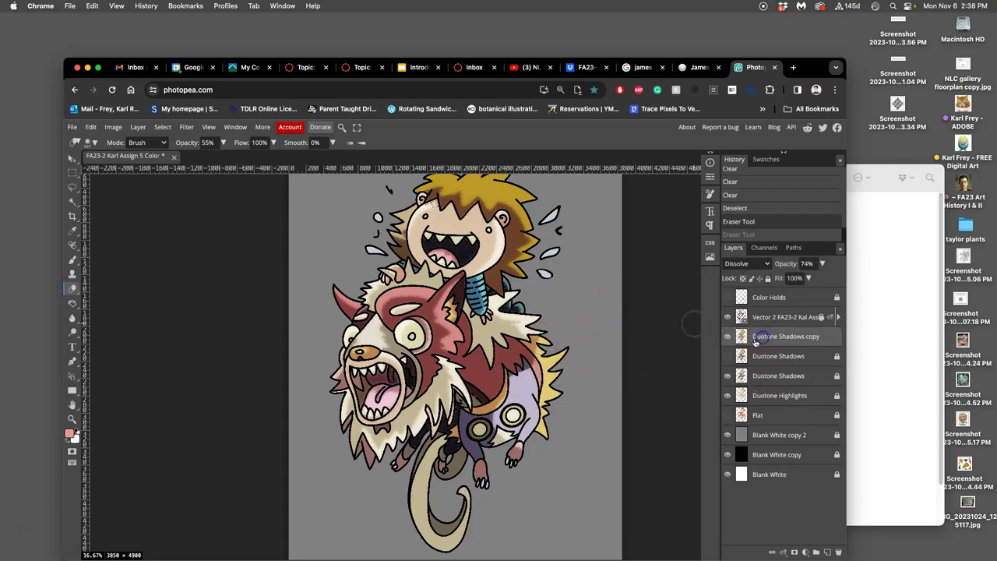
{"action": "left_click", "coordinate": [728, 356]}
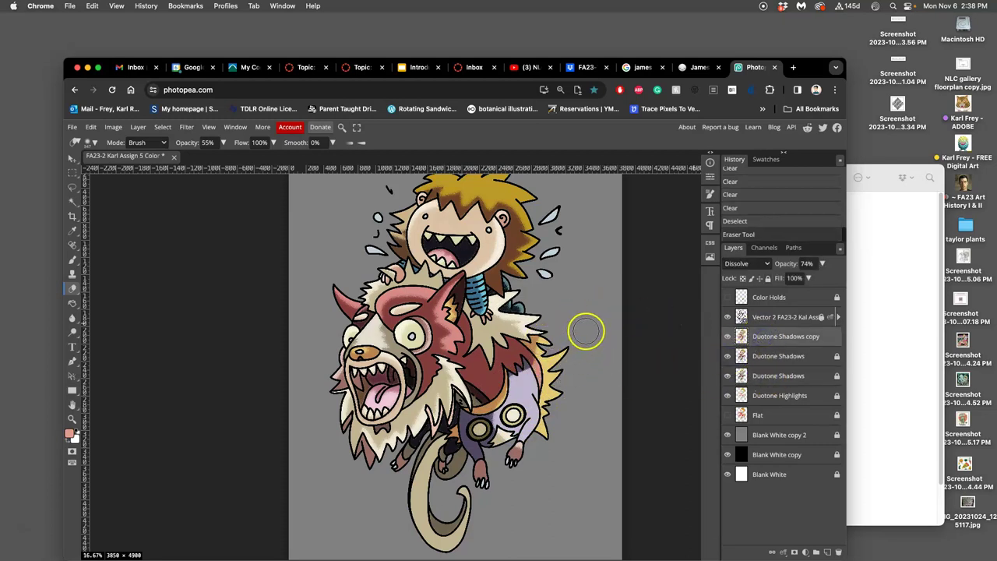
{"action": "scroll", "coordinate": [586, 331], "scroll_direction": "up", "scroll_amount": 5}
{"action": "left_click_drag", "start_coordinate": [587, 276], "coordinate": [392, 359]}
{"action": "left_click_drag", "start_coordinate": [329, 360], "coordinate": [472, 325]}
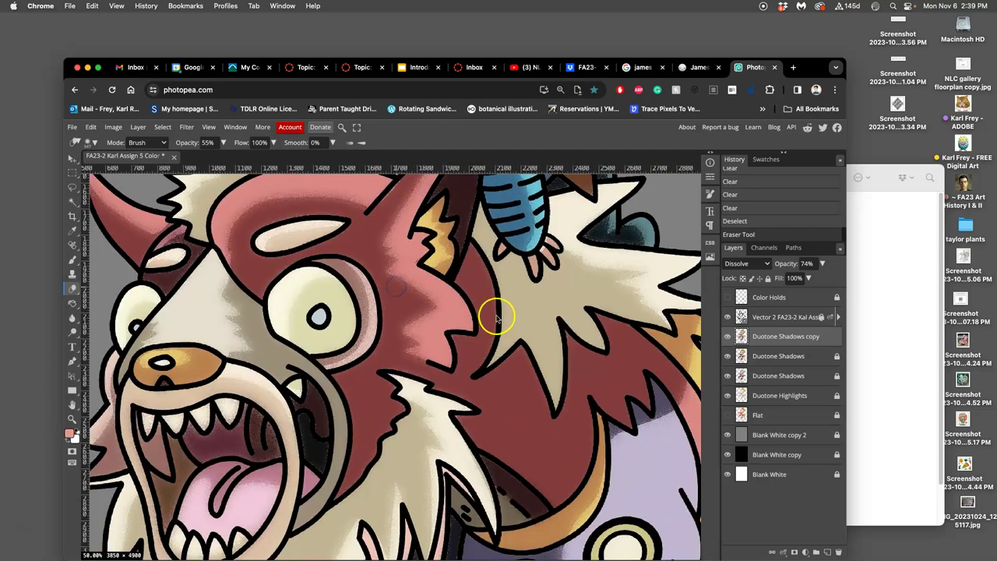
Step: Rename the Duotone Shadows copy layer to 'Duotone Soft Edge' and lock it
{"action": "key", "text": "super+minus"}
{"action": "key", "text": "super+minus"}
{"action": "key", "text": "super+minus"}
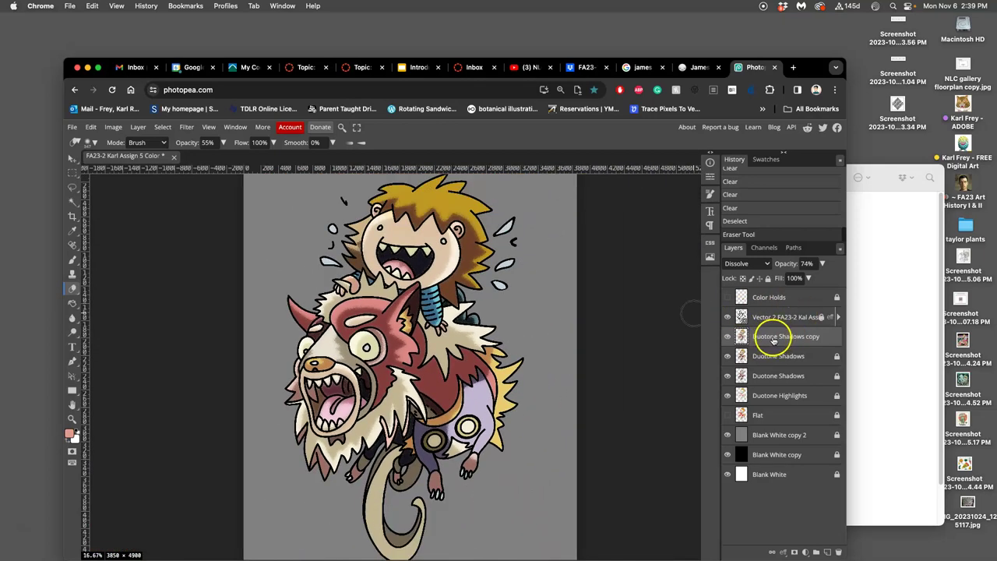
{"action": "double_click", "coordinate": [779, 337]}
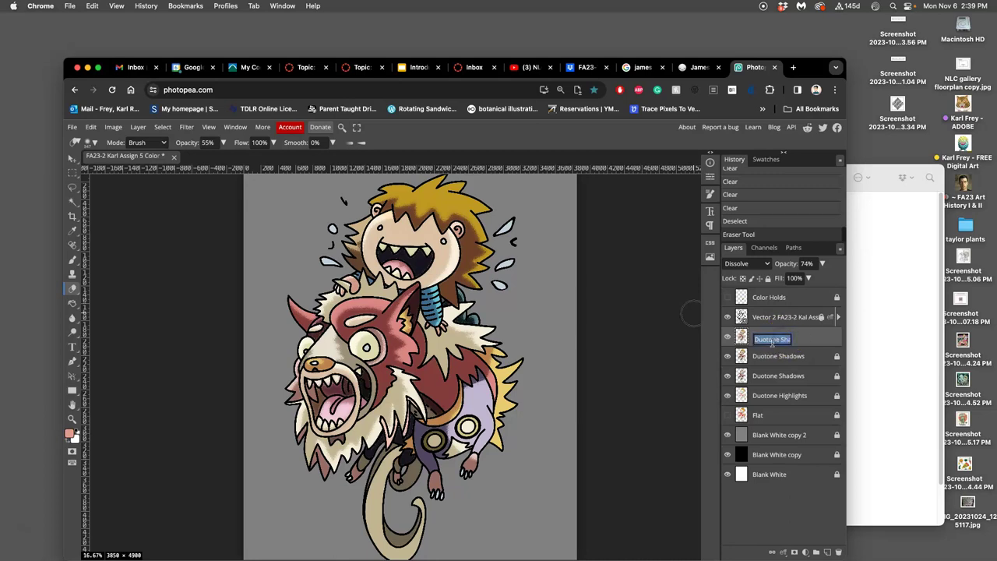
{"action": "left_click", "coordinate": [785, 339]}
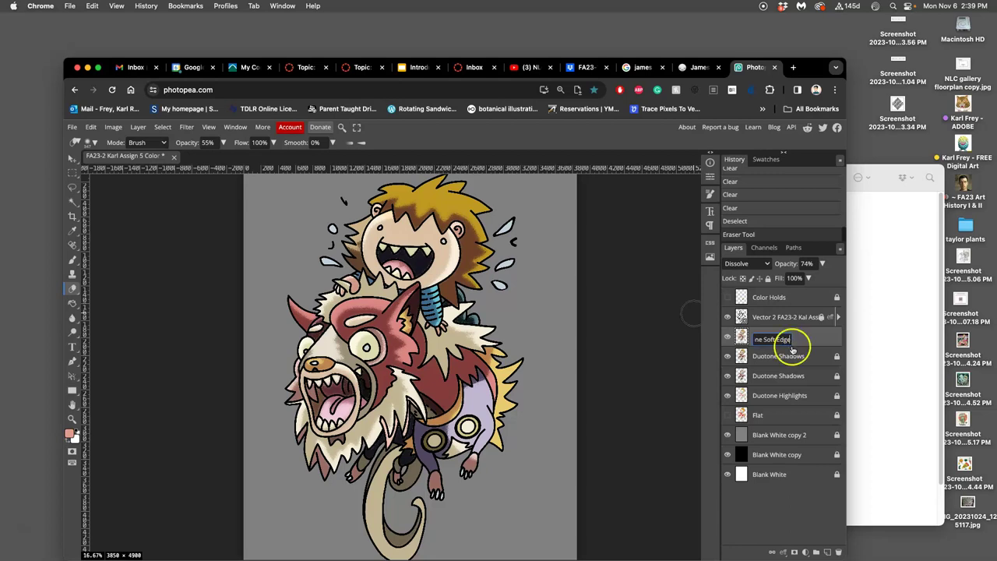
{"action": "left_click", "coordinate": [807, 343]}
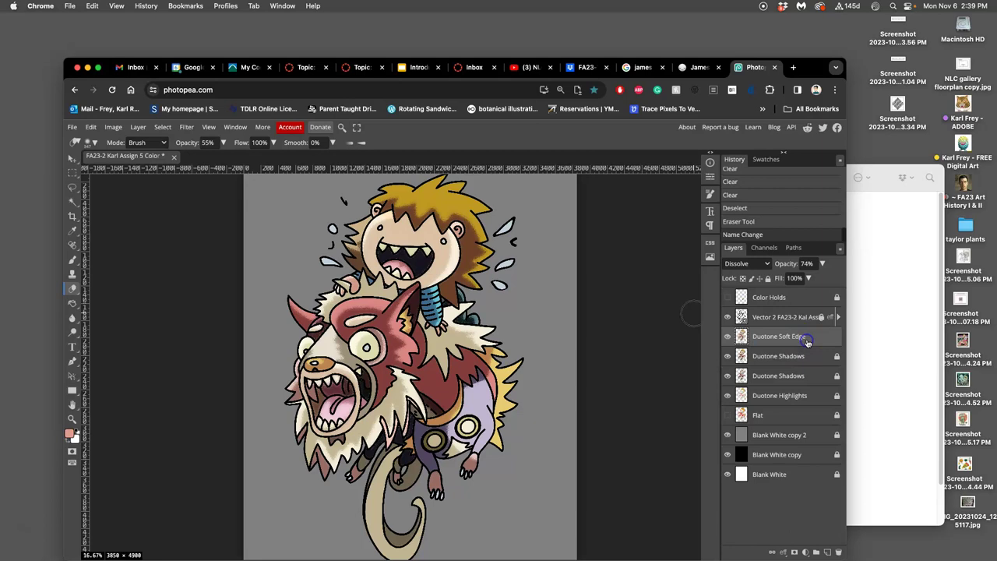
{"action": "left_click", "coordinate": [768, 278]}
Step: Rename the Duotone Shadows layer to 'Duotone Hard Edge' and lock it
{"action": "left_click", "coordinate": [797, 356]}
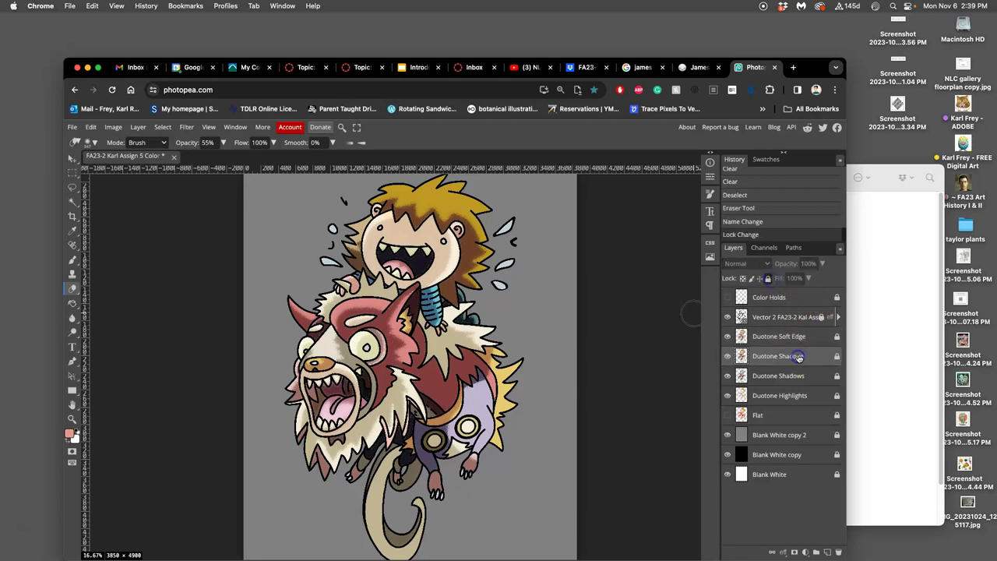
{"action": "left_click", "coordinate": [768, 278]}
{"action": "left_click", "coordinate": [787, 359]}
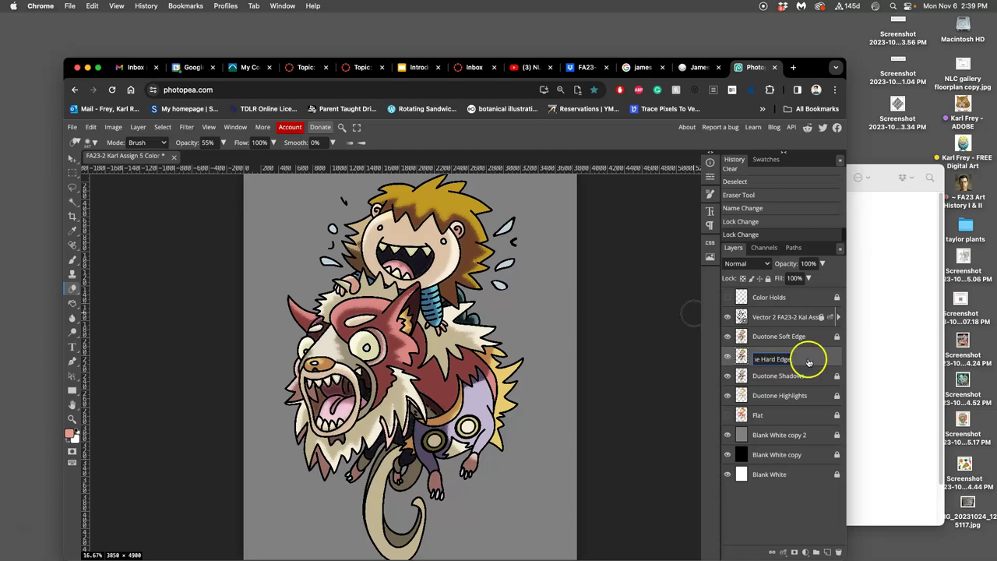
{"action": "left_click", "coordinate": [810, 362]}
{"action": "left_click", "coordinate": [728, 337]}
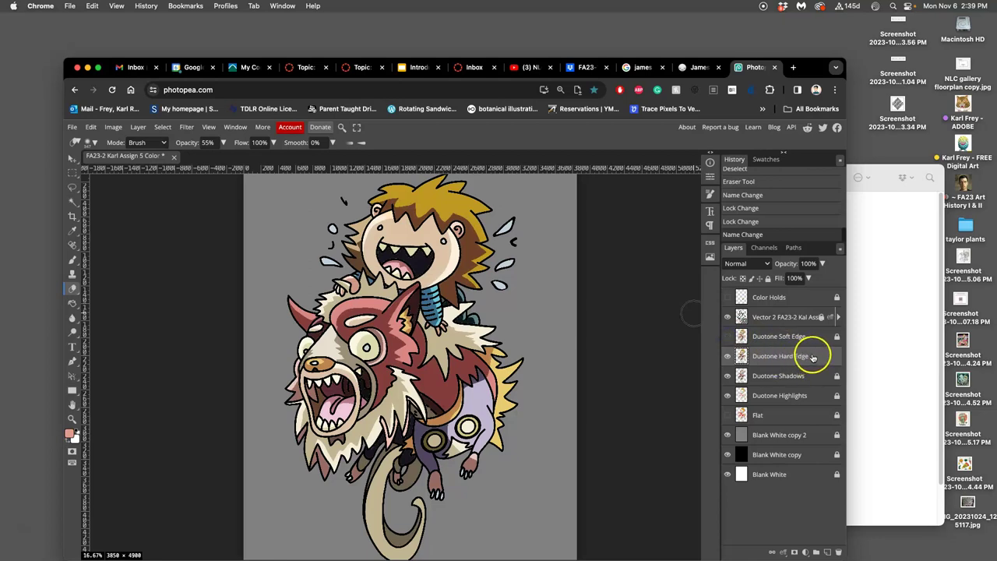
{"action": "left_click", "coordinate": [767, 278]}
Step: Hide the Duotone Shadows, Duotone Highlights and Duotone Hard Edge layers after comparing visibility
{"action": "left_click", "coordinate": [727, 336]}
{"action": "left_click", "coordinate": [727, 357]}
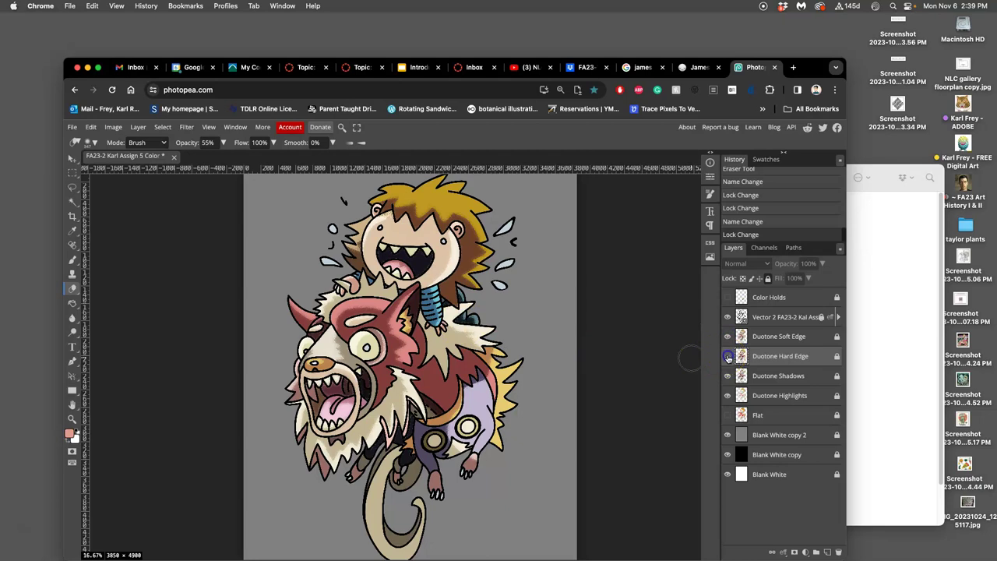
{"action": "left_click", "coordinate": [727, 376]}
{"action": "left_click", "coordinate": [727, 395]}
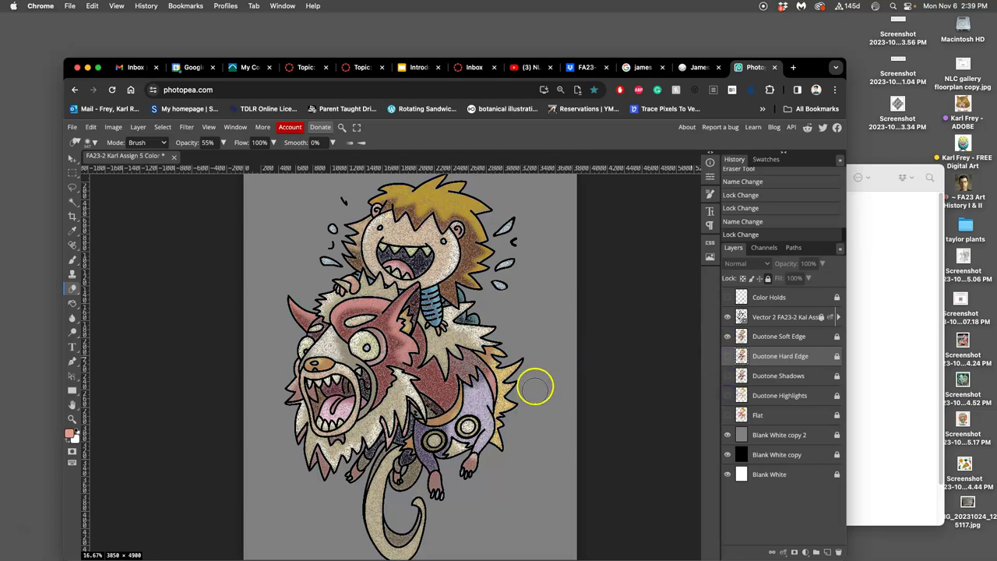
{"action": "key", "text": "super+minus"}
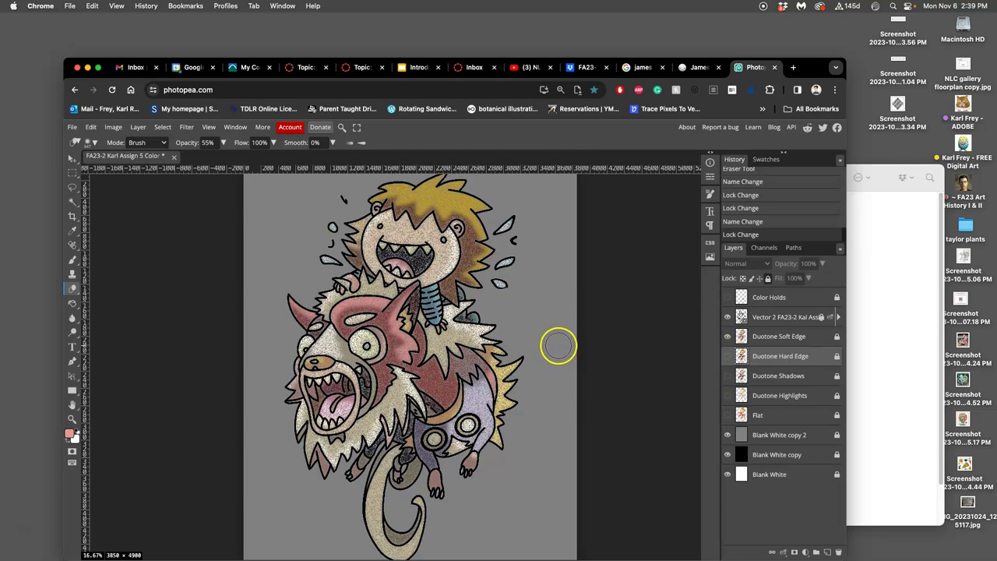
{"action": "left_click", "coordinate": [727, 356]}
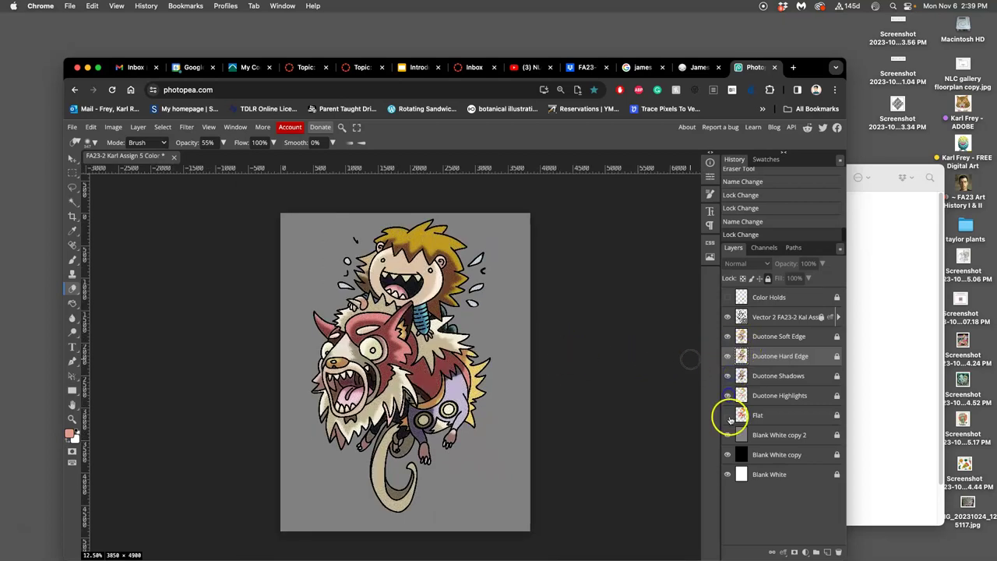
Step: Target the Duotone Soft Edge layer, zoom in, and switch to the Dodge tool
{"action": "left_click", "coordinate": [793, 338]}
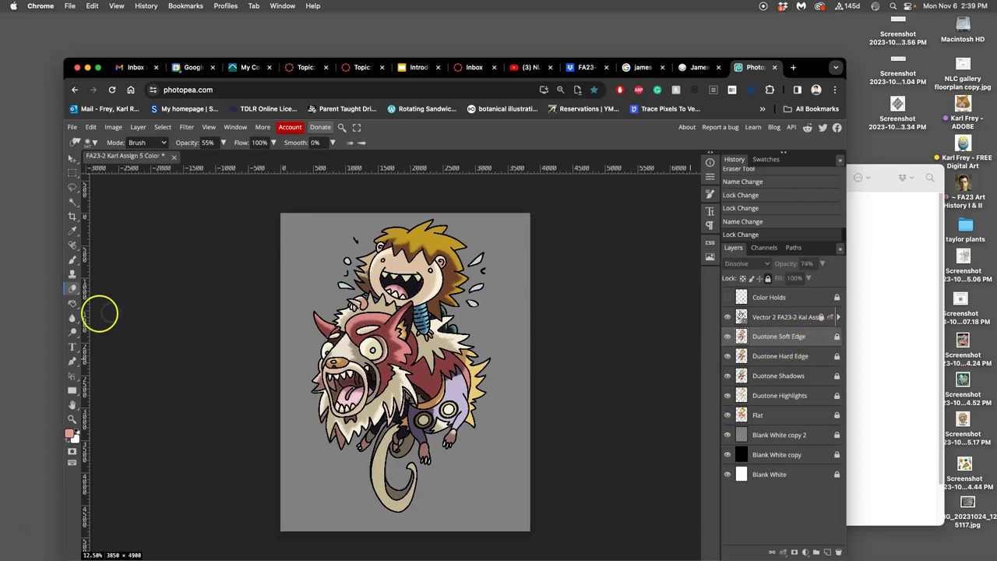
{"action": "key", "text": "super+equal"}
{"action": "key", "text": "super+equal"}
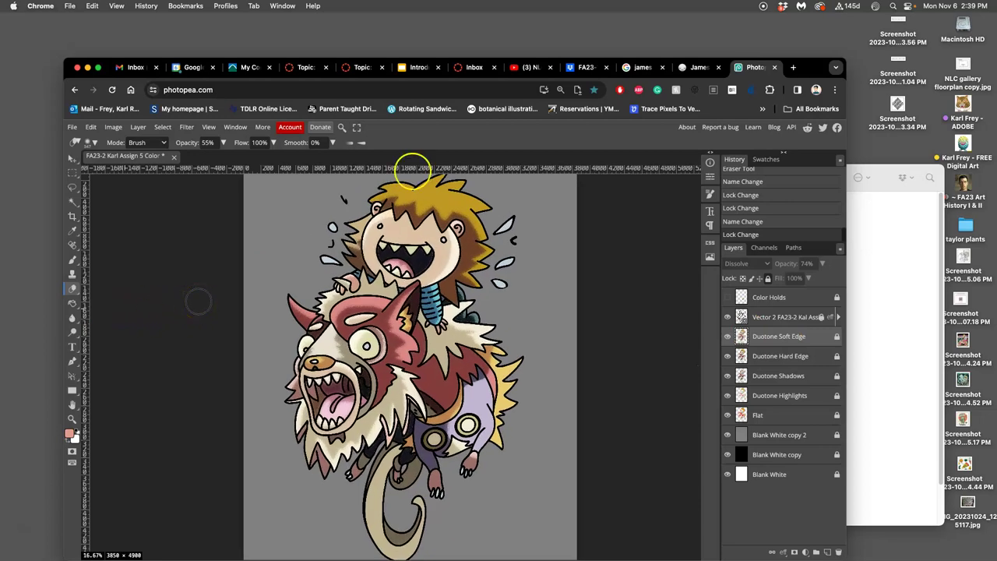
{"action": "right_click", "coordinate": [74, 335]}
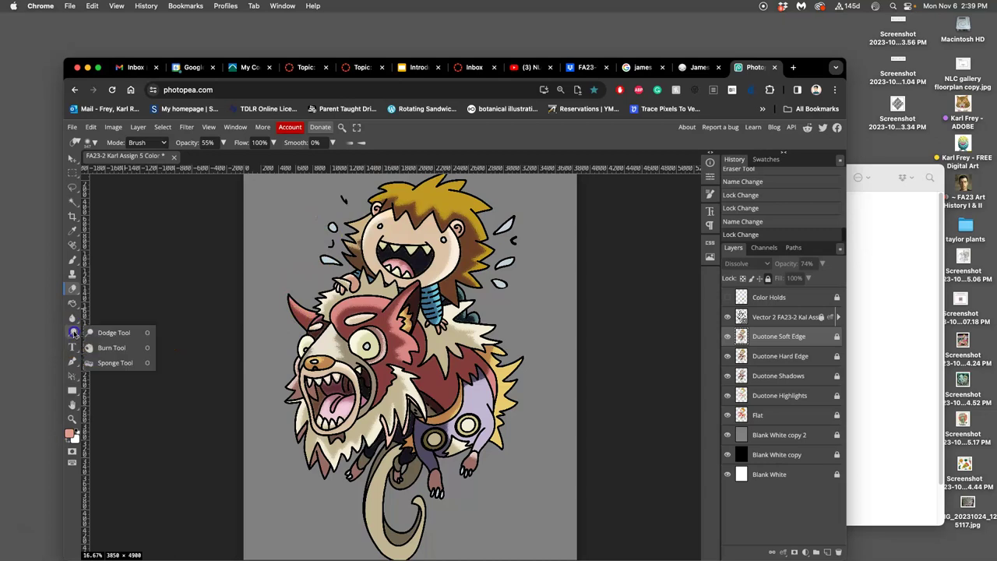
{"action": "left_click", "coordinate": [74, 333]}
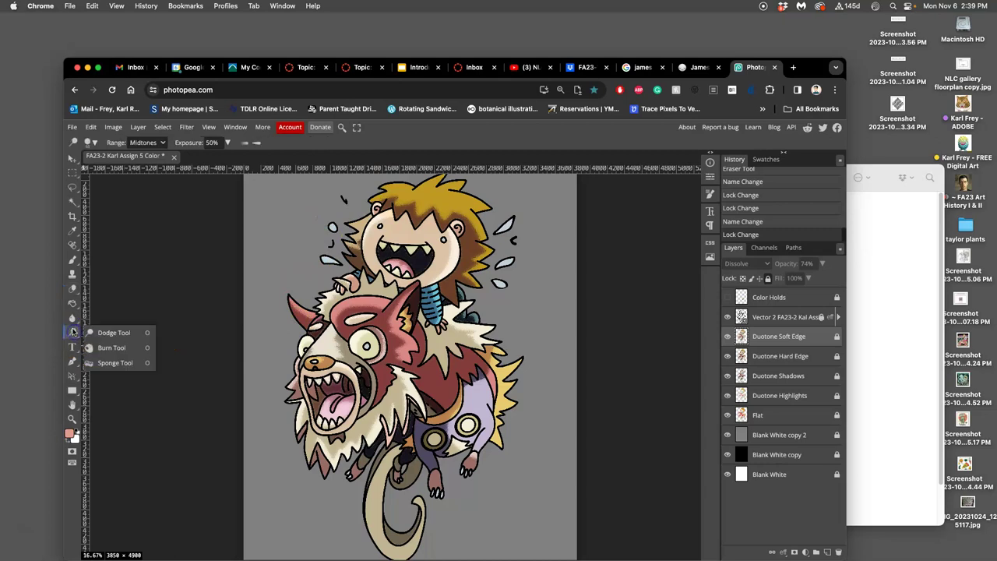
{"action": "left_click", "coordinate": [120, 335]}
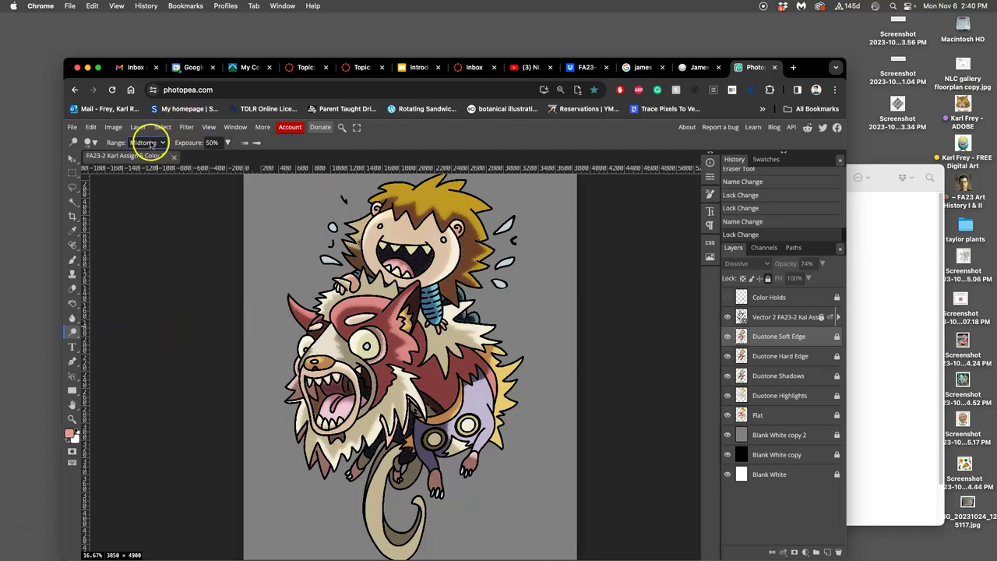
Step: Set the Dodge tool to Midtones range, 25% exposure and 0% brush hardness
{"action": "left_click", "coordinate": [257, 143]}
{"action": "left_click", "coordinate": [227, 143]}
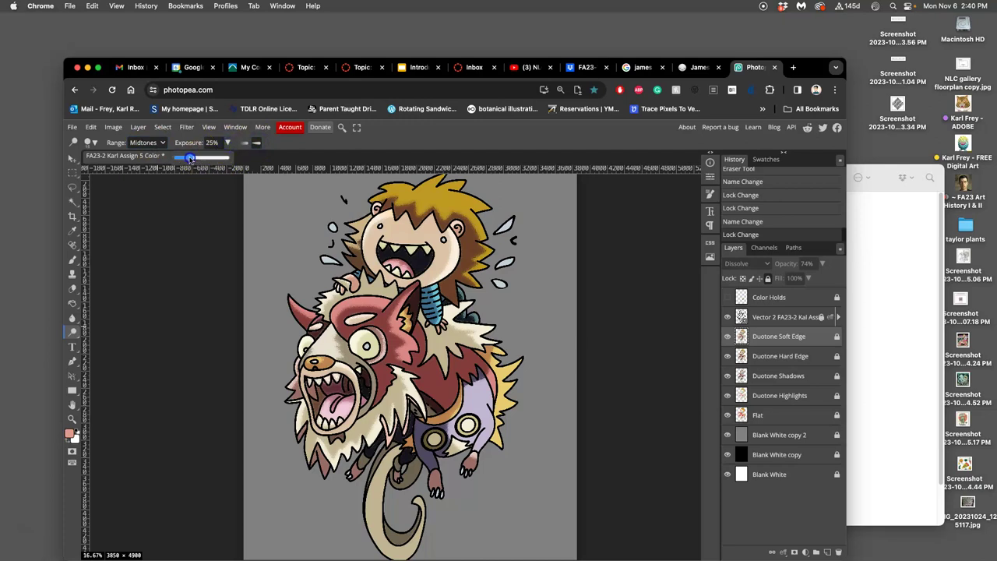
{"action": "left_click", "coordinate": [156, 144]}
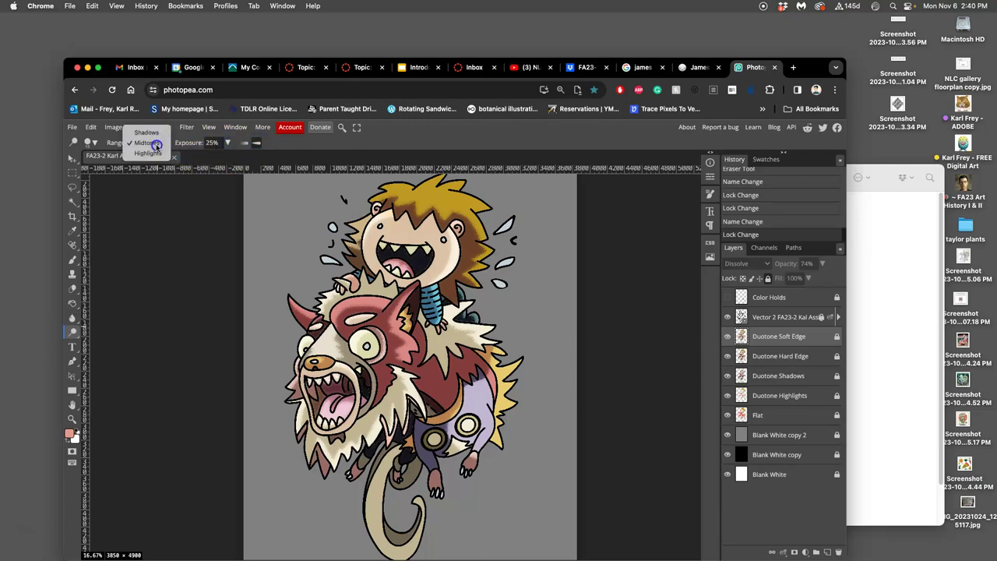
{"action": "left_click", "coordinate": [147, 143]}
{"action": "left_click", "coordinate": [89, 142]}
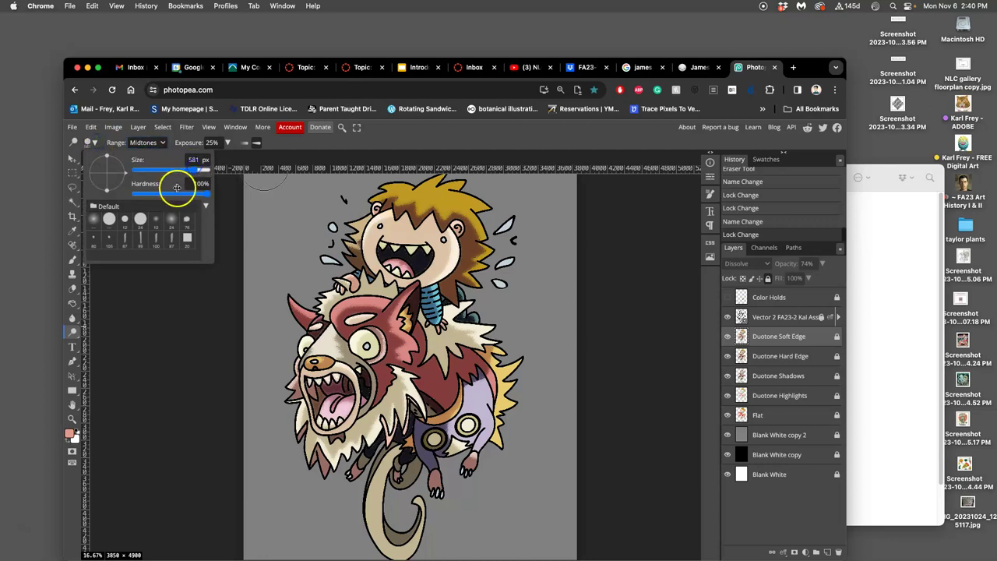
{"action": "left_click_drag", "start_coordinate": [177, 189], "coordinate": [123, 197]}
{"action": "left_click", "coordinate": [441, 190]}
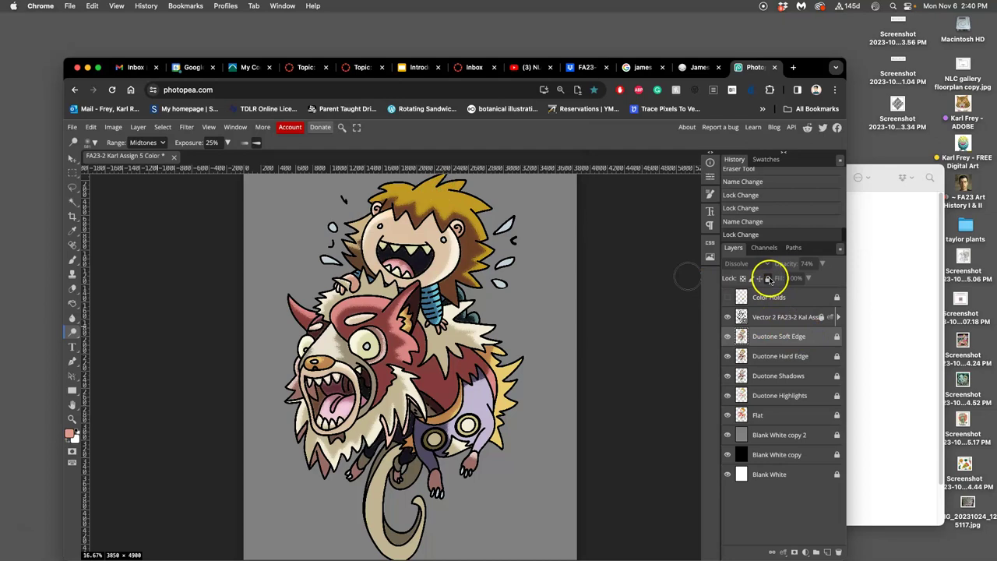
Step: Unlock the Duotone Soft Edge layer and dodge the top of the boy's hair
{"action": "left_click", "coordinate": [765, 278]}
{"action": "left_click", "coordinate": [767, 279]}
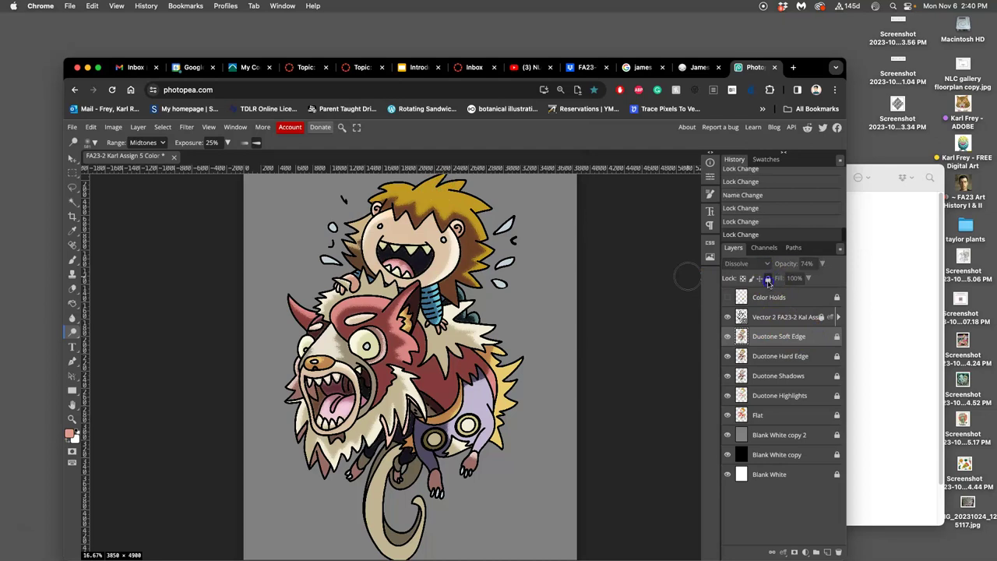
{"action": "left_click", "coordinate": [767, 279]}
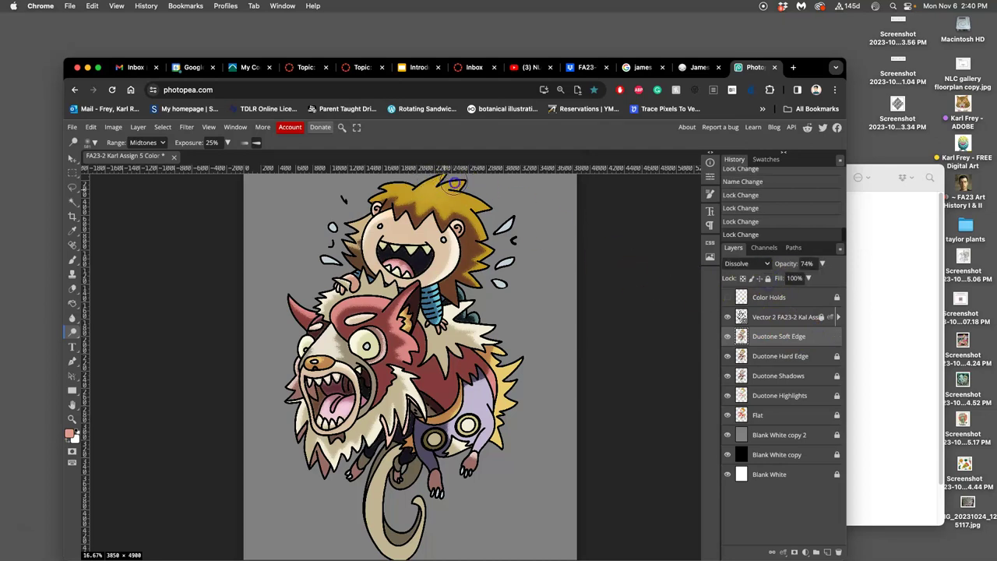
{"action": "left_click_drag", "start_coordinate": [396, 179], "coordinate": [461, 185]}
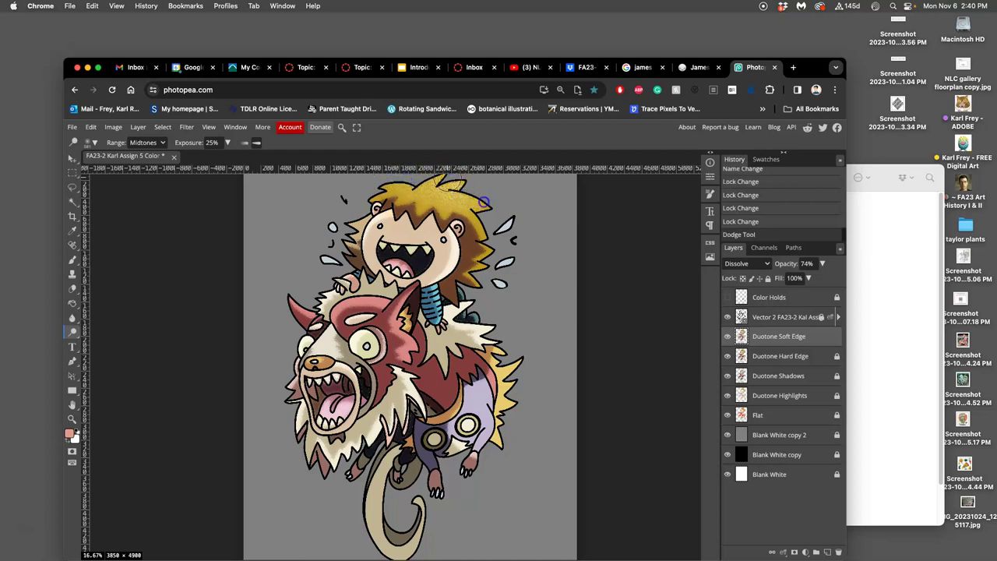
{"action": "left_click", "coordinate": [484, 230]}
Step: Change the layer blend mode from Dissolve to Normal, then dodge the hair, head and hand area
{"action": "left_click", "coordinate": [746, 263]}
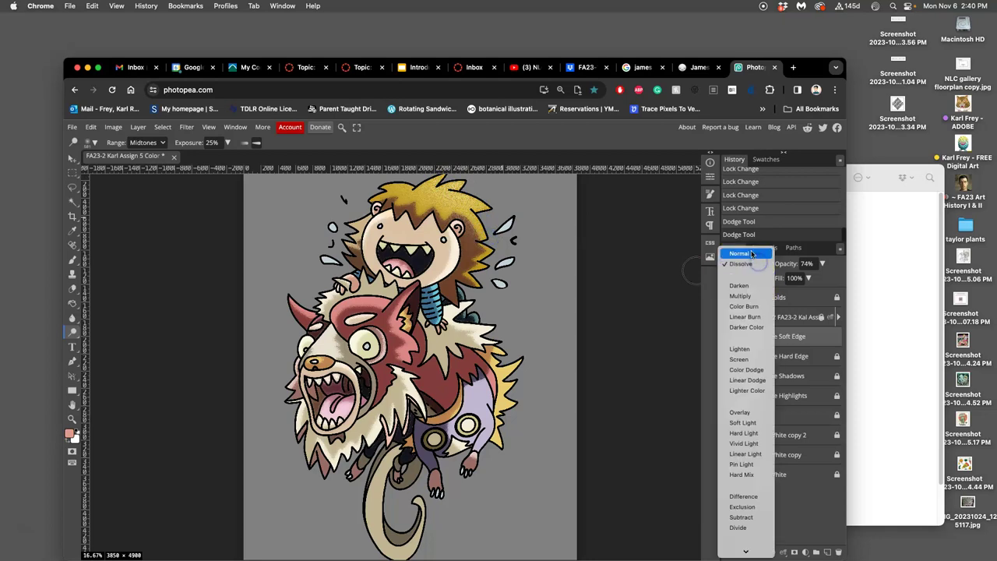
{"action": "left_click", "coordinate": [751, 253]}
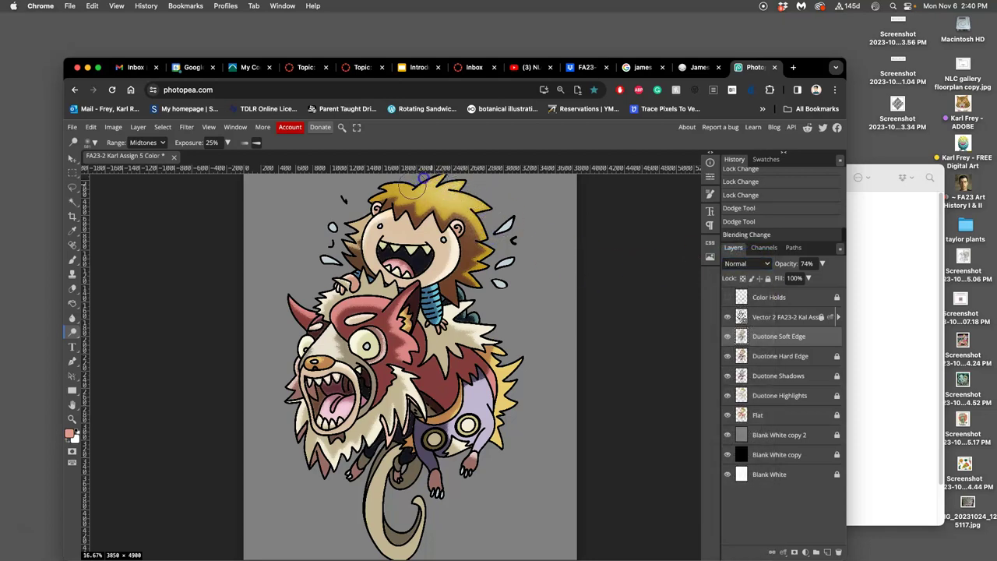
{"action": "mouse_move", "coordinate": [420, 179]}
{"action": "left_mouse_down"}
{"action": "mouse_move", "coordinate": [370, 191]}
{"action": "mouse_move", "coordinate": [462, 202]}
{"action": "mouse_move", "coordinate": [496, 222]}
{"action": "mouse_move", "coordinate": [486, 269]}
{"action": "mouse_move", "coordinate": [487, 240]}
{"action": "mouse_move", "coordinate": [424, 249]}
{"action": "left_mouse_up"}
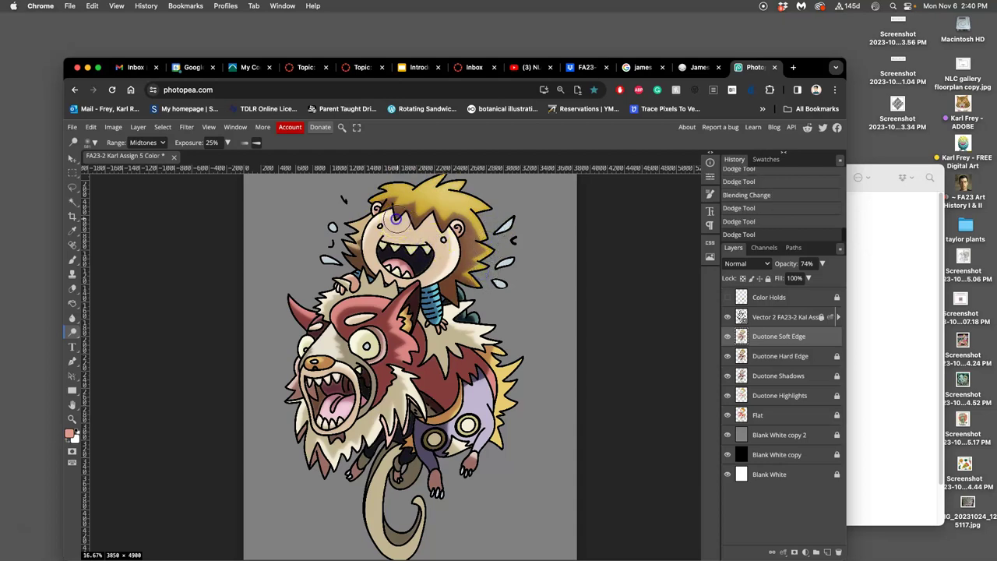
{"action": "left_click_drag", "start_coordinate": [375, 220], "coordinate": [387, 211]}
{"action": "left_click_drag", "start_coordinate": [337, 265], "coordinate": [346, 265]}
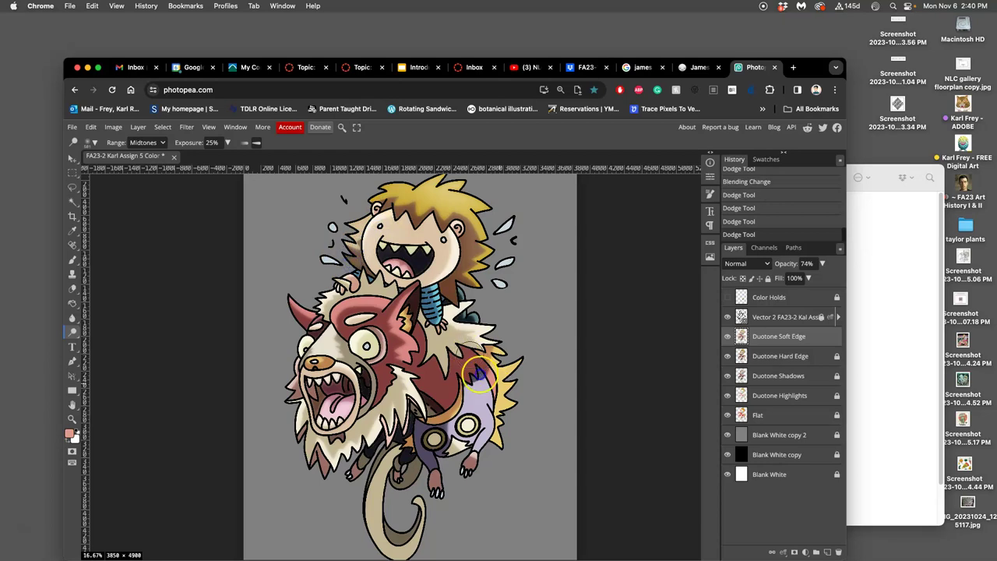
Step: Dodge the monster's purple back, face, eye and cheek, then select the Burn tool
{"action": "left_click", "coordinate": [495, 385]}
{"action": "left_click", "coordinate": [486, 380]}
{"action": "left_click", "coordinate": [484, 380]}
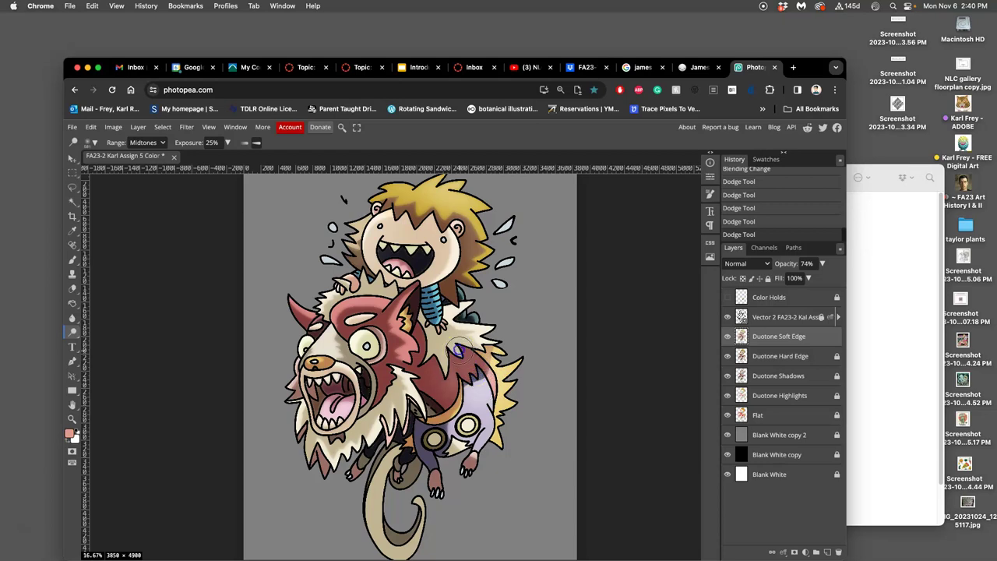
{"action": "left_click", "coordinate": [472, 360]}
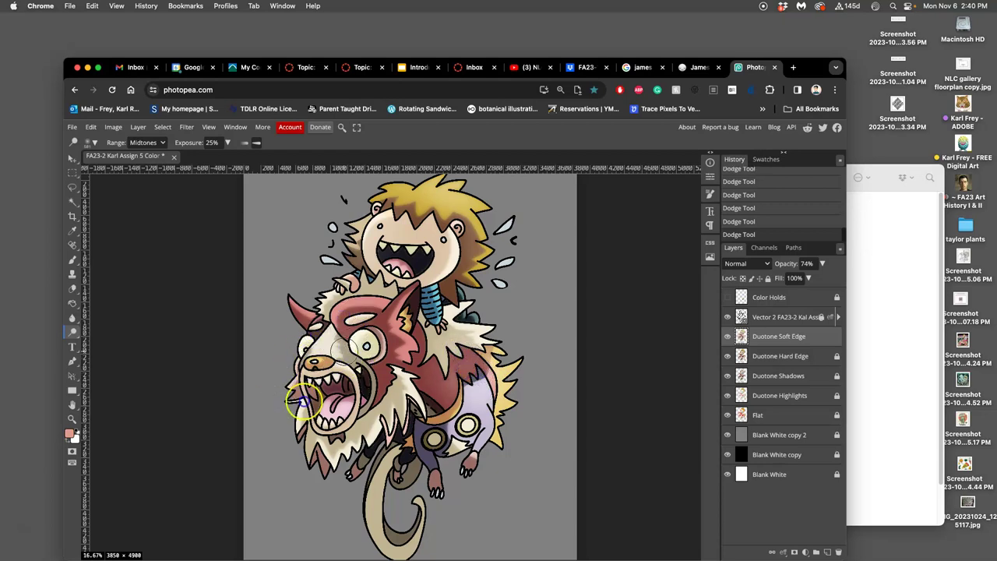
{"action": "left_click", "coordinate": [361, 375]}
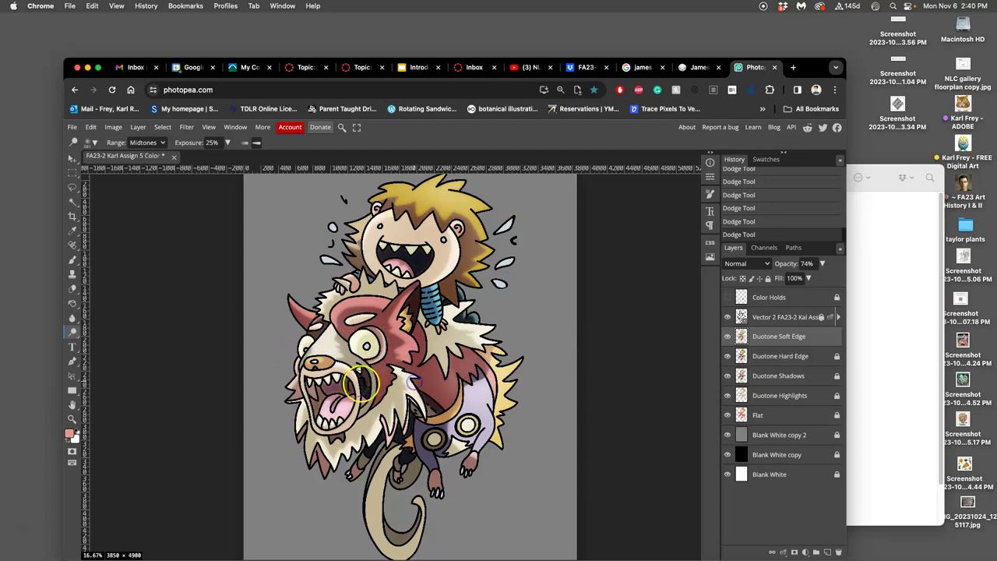
{"action": "left_click", "coordinate": [74, 334]}
{"action": "left_click", "coordinate": [111, 348]}
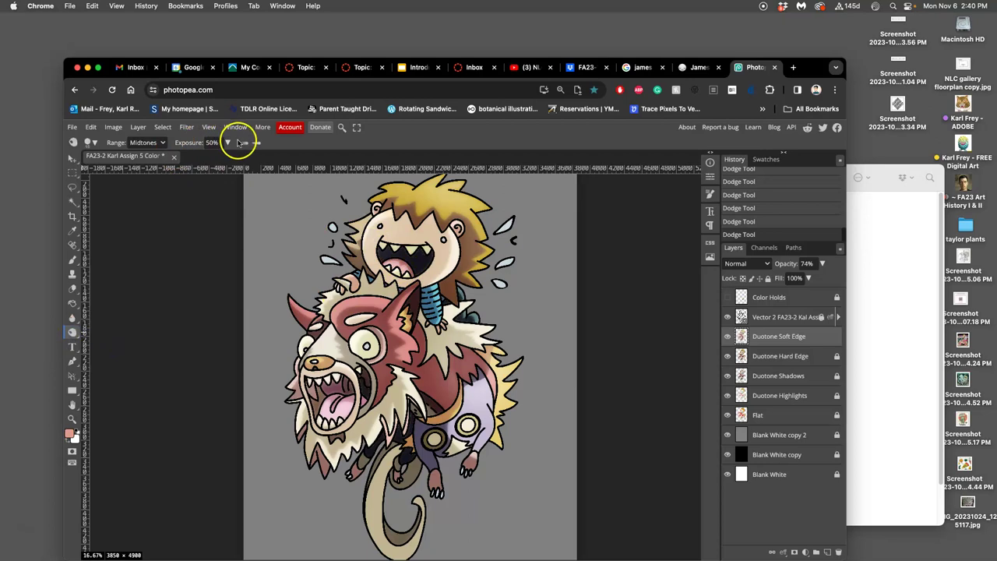
Step: Set the Burn tool exposure to about 25% and soften the brush hardness
{"action": "left_click", "coordinate": [227, 143]}
{"action": "left_click_drag", "start_coordinate": [203, 159], "coordinate": [191, 161]}
{"action": "left_click", "coordinate": [90, 141]}
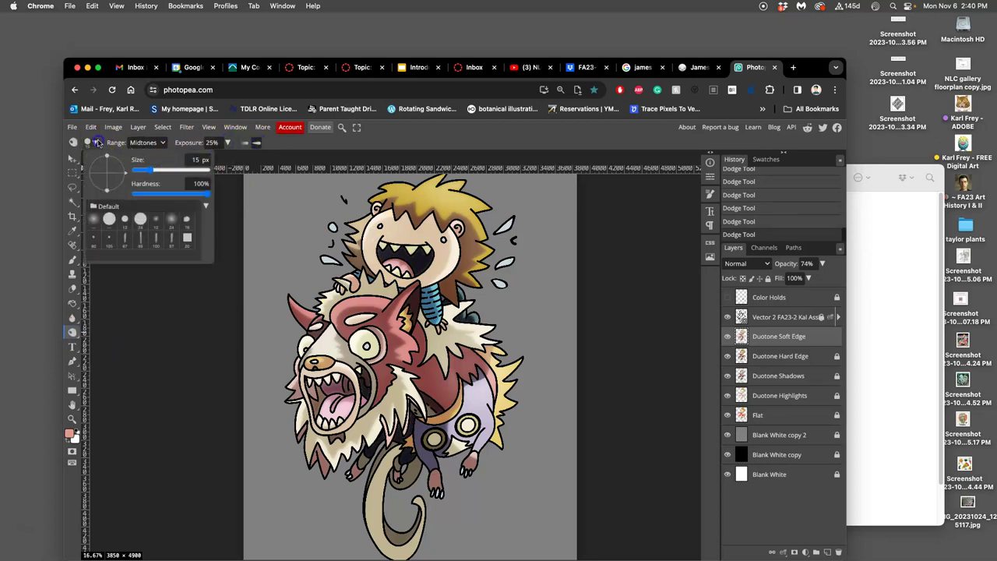
{"action": "left_click", "coordinate": [195, 168]}
{"action": "left_click_drag", "start_coordinate": [173, 193], "coordinate": [147, 194]}
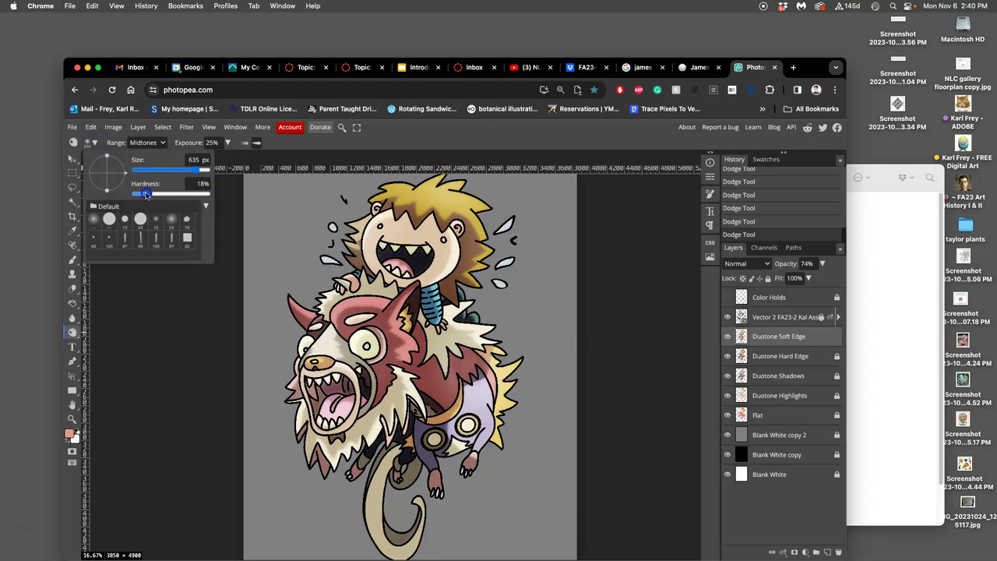
{"action": "left_click", "coordinate": [395, 282]}
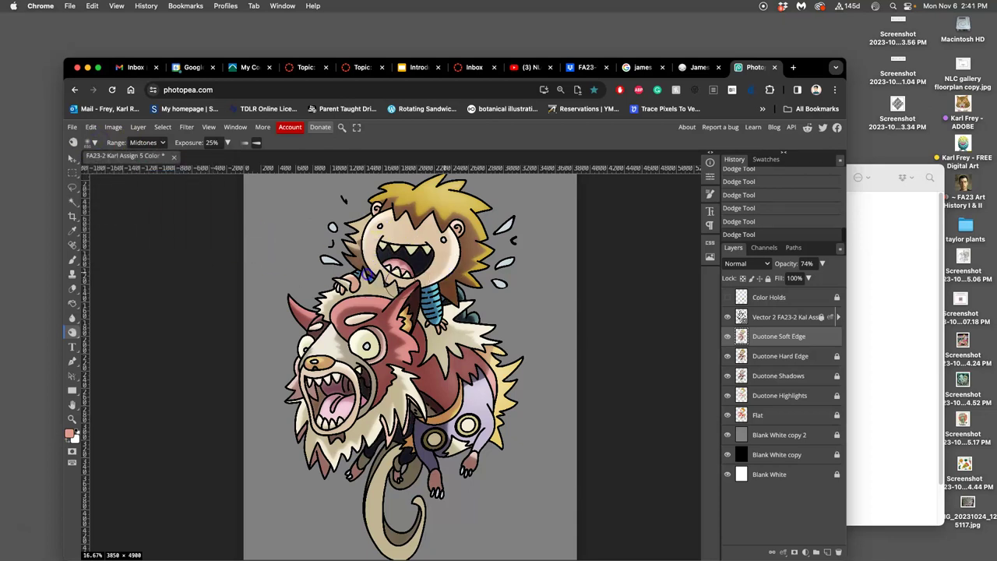
Step: Burn shading onto the boy's chin and neck and the monster's mouth and body
{"action": "mouse_move", "coordinate": [385, 279]}
{"action": "left_mouse_down"}
{"action": "mouse_move", "coordinate": [410, 290]}
{"action": "mouse_move", "coordinate": [450, 264]}
{"action": "left_mouse_up"}
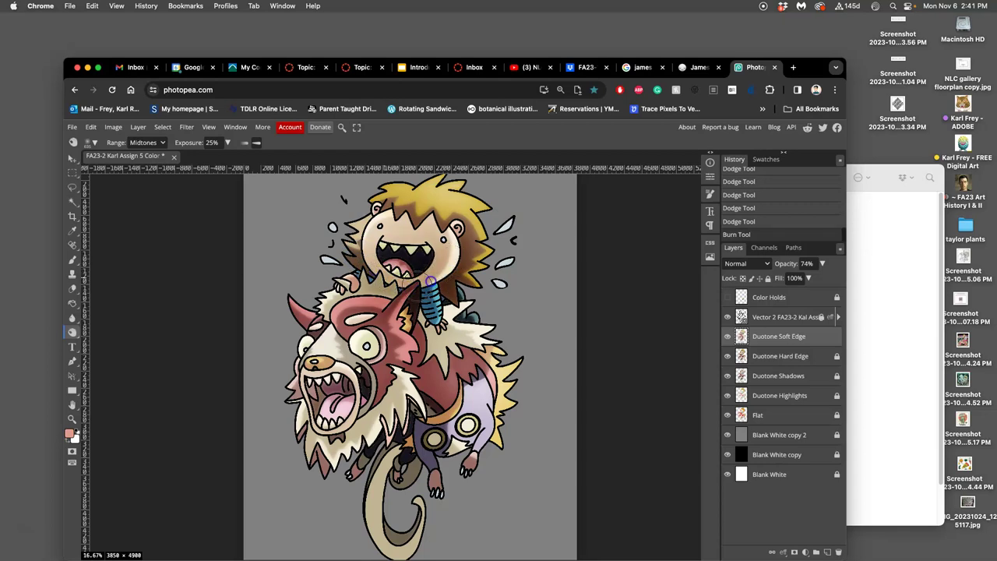
{"action": "left_click", "coordinate": [435, 279]}
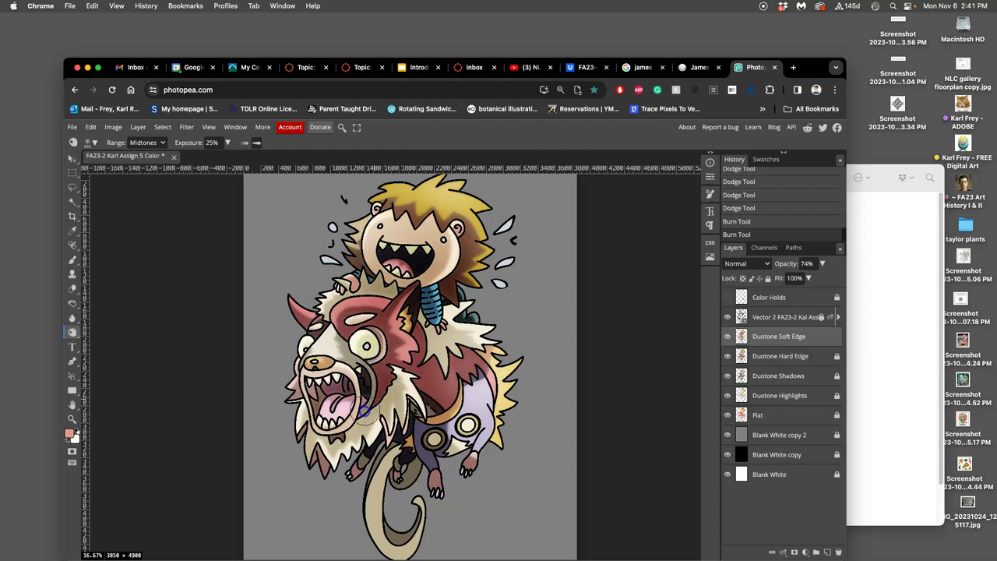
{"action": "mouse_move", "coordinate": [331, 427]}
{"action": "left_mouse_down"}
{"action": "mouse_move", "coordinate": [363, 400]}
{"action": "mouse_move", "coordinate": [340, 384]}
{"action": "mouse_move", "coordinate": [316, 389]}
{"action": "left_mouse_up"}
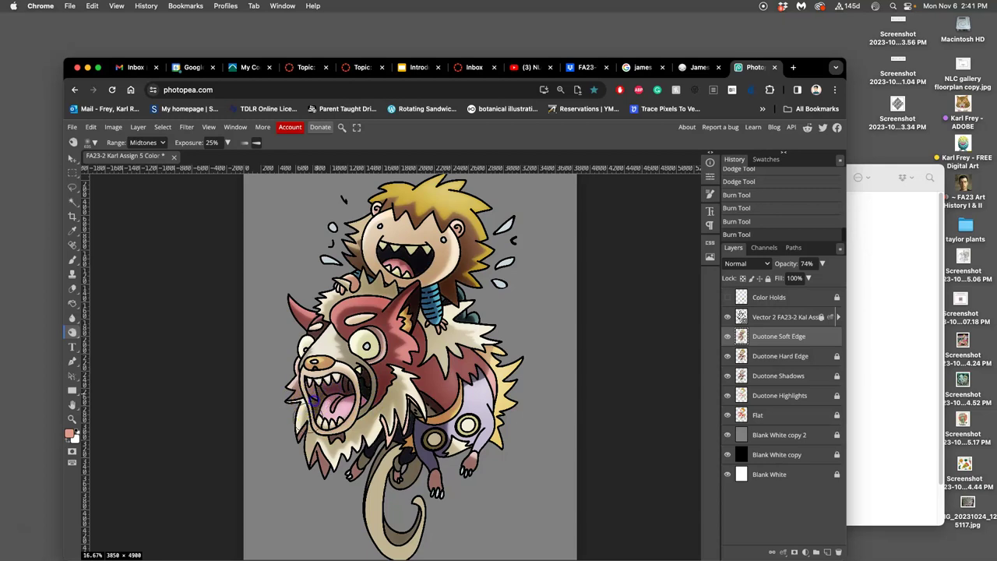
{"action": "mouse_move", "coordinate": [412, 440]}
{"action": "left_mouse_down"}
{"action": "mouse_move", "coordinate": [448, 415]}
{"action": "mouse_move", "coordinate": [424, 378]}
{"action": "left_mouse_up"}
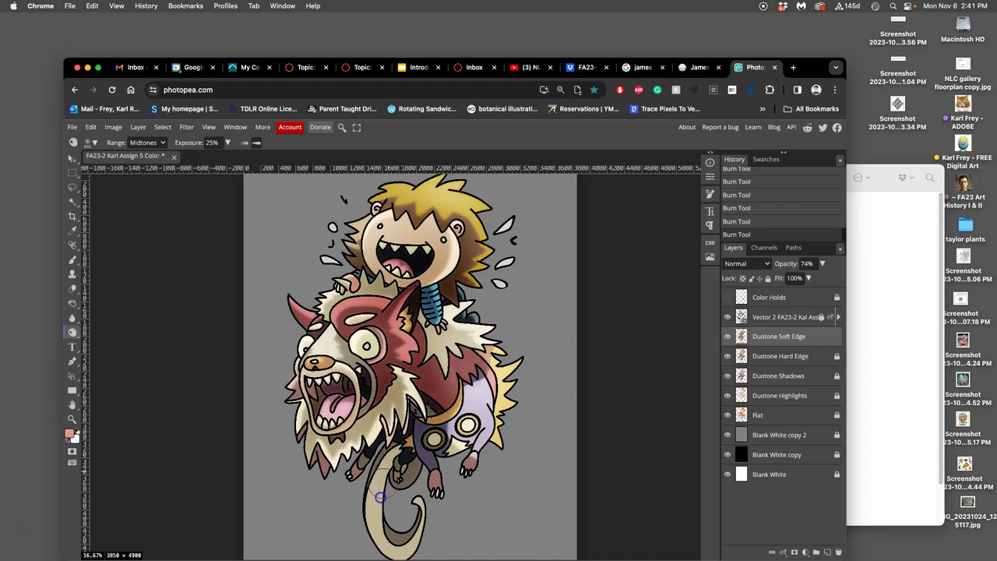
{"action": "right_click", "coordinate": [74, 333]}
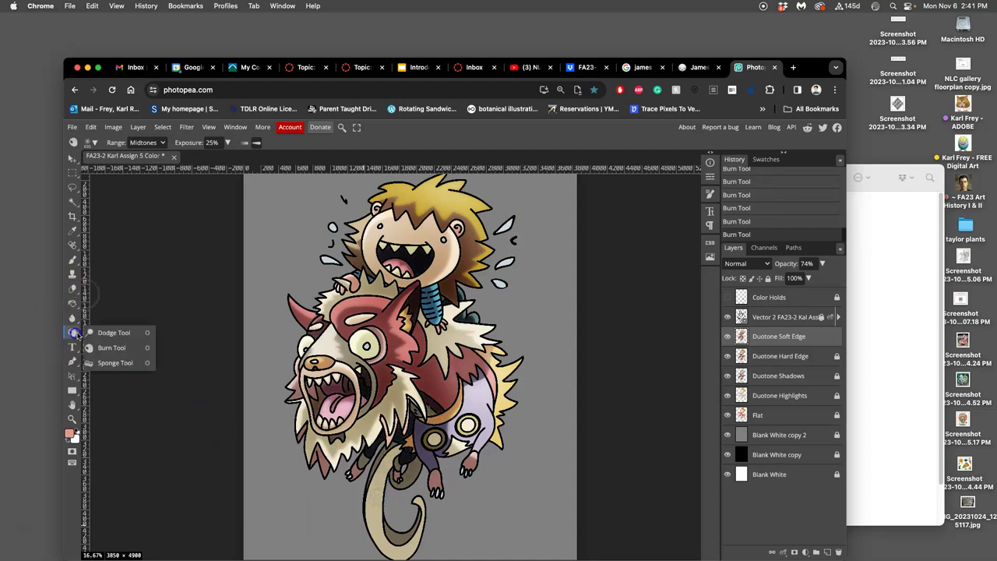
Step: Dodge the monster's curled tail and hind leg at Midtones, 25% exposure
{"action": "left_click", "coordinate": [109, 329]}
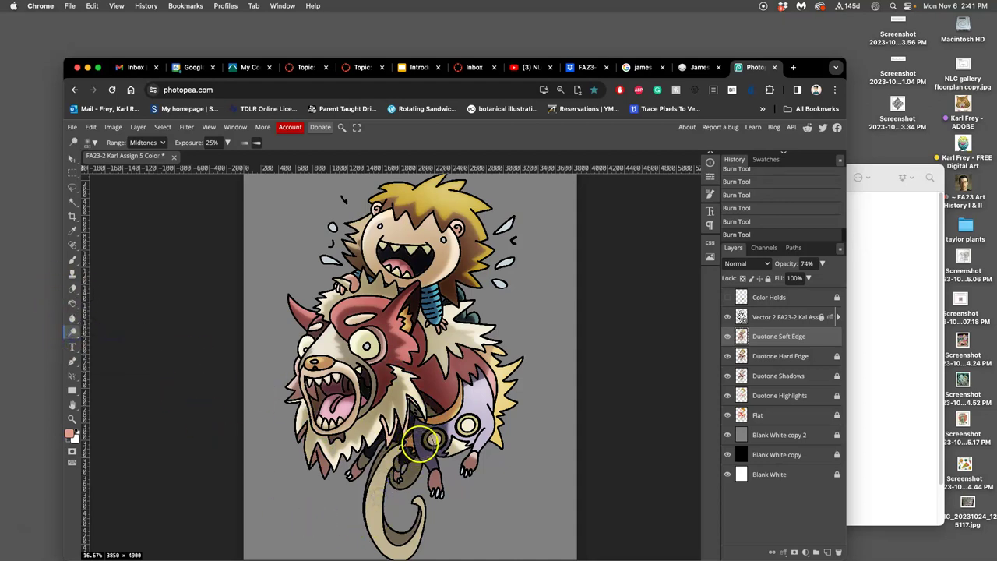
{"action": "left_click_drag", "start_coordinate": [423, 463], "coordinate": [434, 479]}
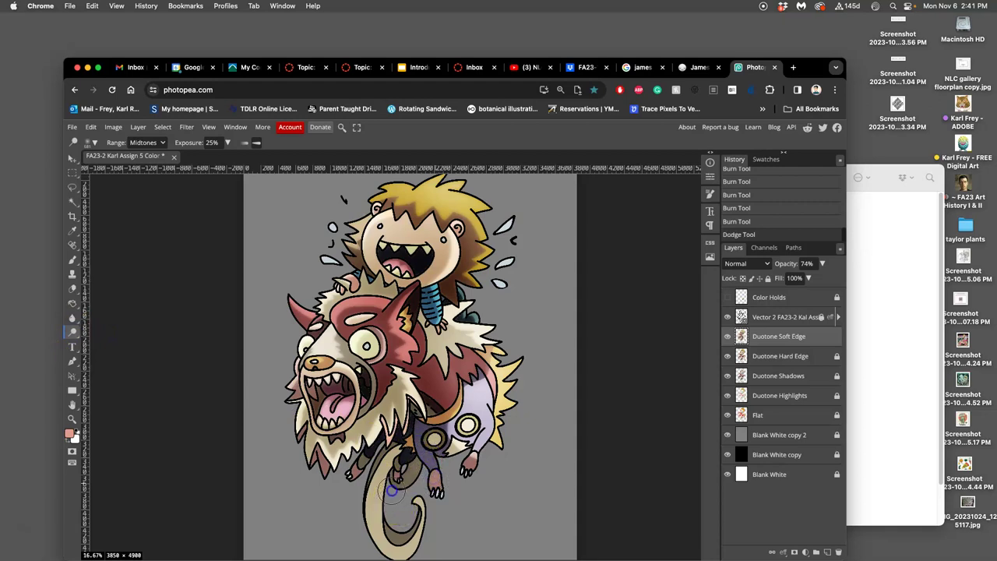
{"action": "mouse_move", "coordinate": [367, 525]}
{"action": "left_mouse_down"}
{"action": "mouse_move", "coordinate": [384, 479]}
{"action": "mouse_move", "coordinate": [389, 553]}
{"action": "mouse_move", "coordinate": [412, 545]}
{"action": "mouse_move", "coordinate": [418, 514]}
{"action": "mouse_move", "coordinate": [409, 540]}
{"action": "mouse_move", "coordinate": [381, 547]}
{"action": "mouse_move", "coordinate": [390, 464]}
{"action": "mouse_move", "coordinate": [383, 503]}
{"action": "mouse_move", "coordinate": [403, 553]}
{"action": "mouse_move", "coordinate": [414, 550]}
{"action": "mouse_move", "coordinate": [426, 476]}
{"action": "left_mouse_up"}
{"action": "key", "text": "super+minus"}
{"action": "left_click_drag", "start_coordinate": [448, 411], "coordinate": [423, 424]}
{"action": "mouse_move", "coordinate": [431, 460]}
{"action": "left_mouse_down"}
{"action": "mouse_move", "coordinate": [467, 424]}
{"action": "mouse_move", "coordinate": [450, 415]}
{"action": "left_mouse_up"}
{"action": "key", "text": "super+equal"}
{"action": "key", "text": "super+equal"}
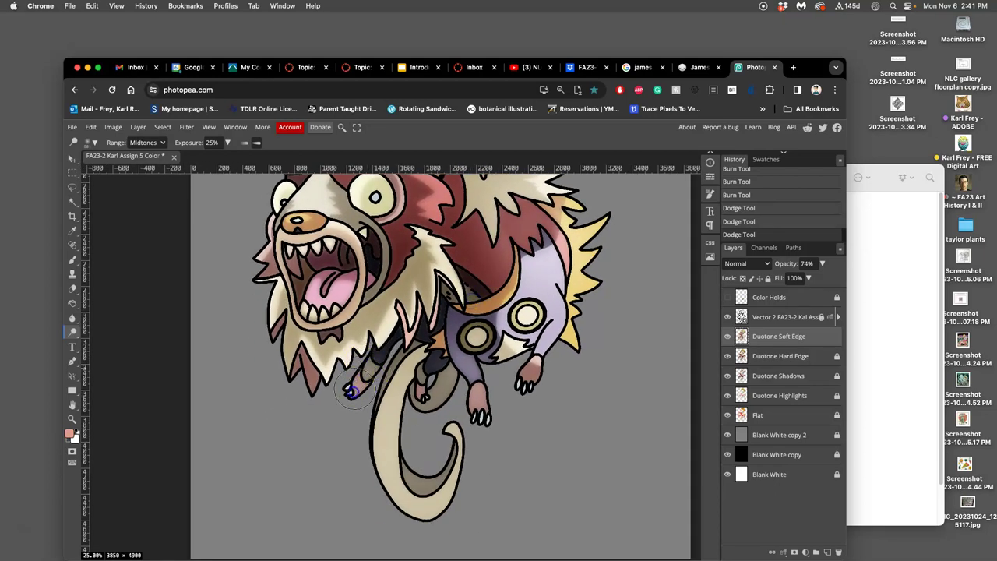
{"action": "left_click", "coordinate": [481, 399]}
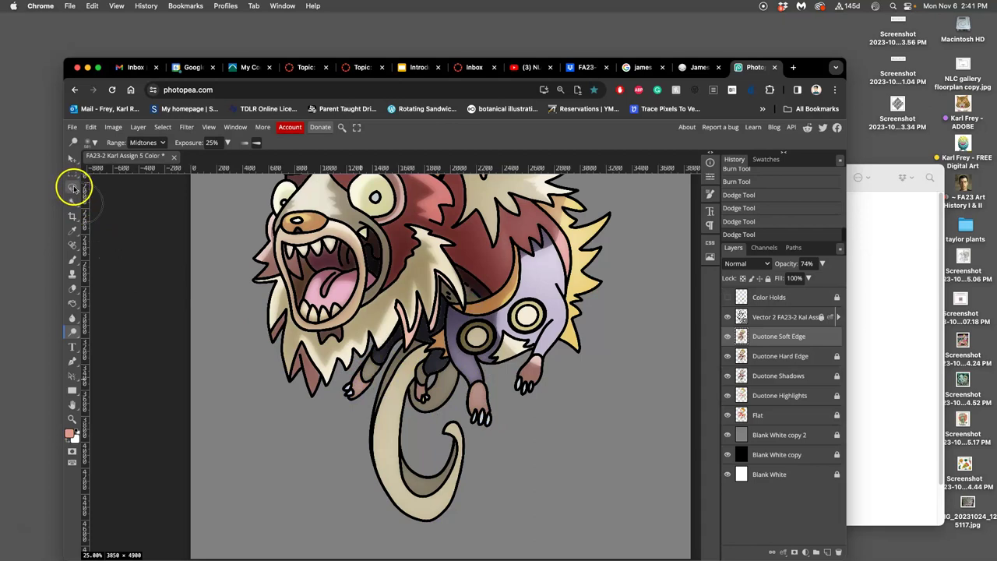
Step: Lasso part of the monster's lower hind leg, dodge inside the outline, then deselect
{"action": "left_click", "coordinate": [72, 187]}
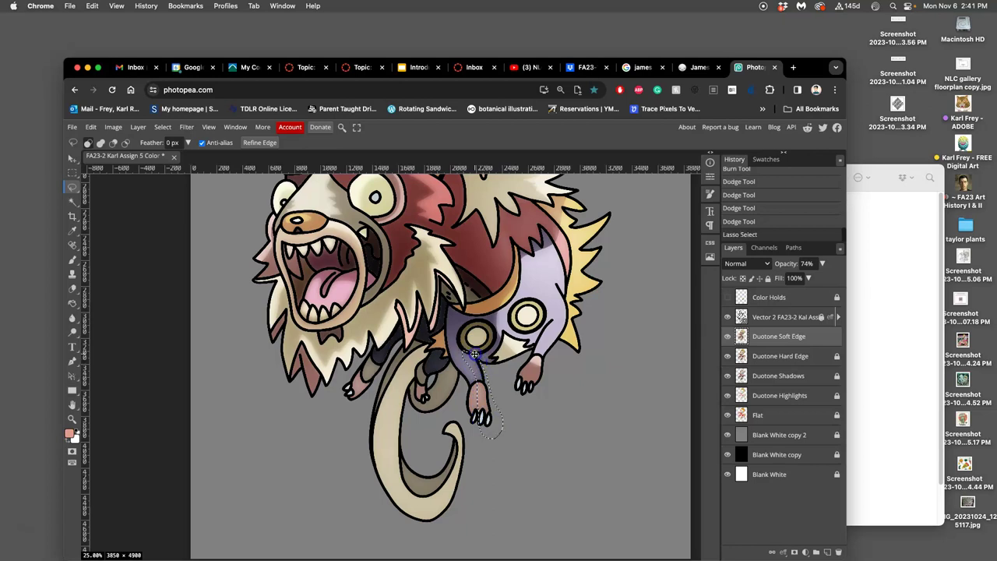
{"action": "left_click", "coordinate": [73, 332]}
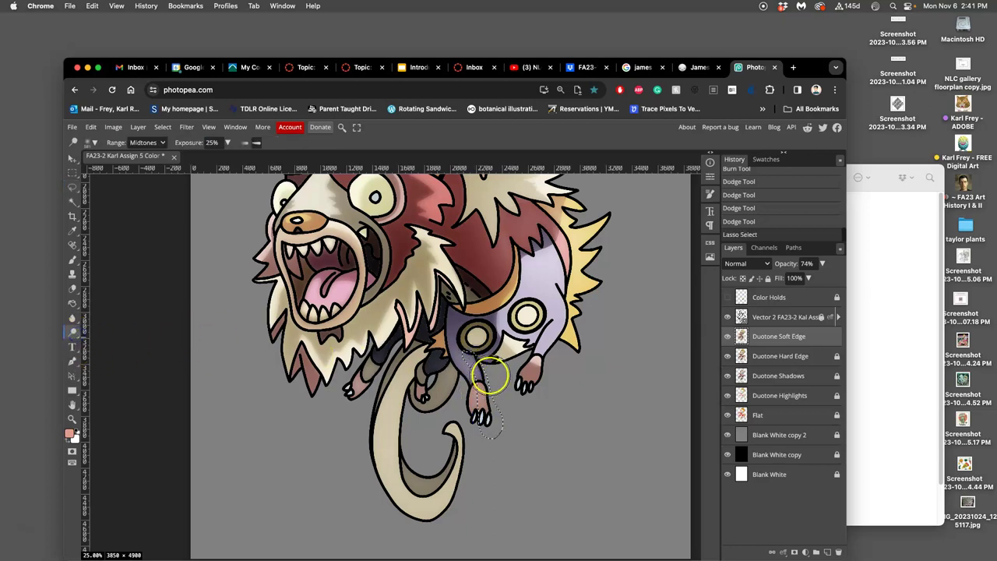
{"action": "mouse_move", "coordinate": [489, 374]}
{"action": "left_mouse_down"}
{"action": "mouse_move", "coordinate": [471, 386]}
{"action": "mouse_move", "coordinate": [468, 354]}
{"action": "mouse_move", "coordinate": [471, 370]}
{"action": "mouse_move", "coordinate": [493, 377]}
{"action": "left_mouse_up"}
{"action": "key", "text": "ctrl+d"}
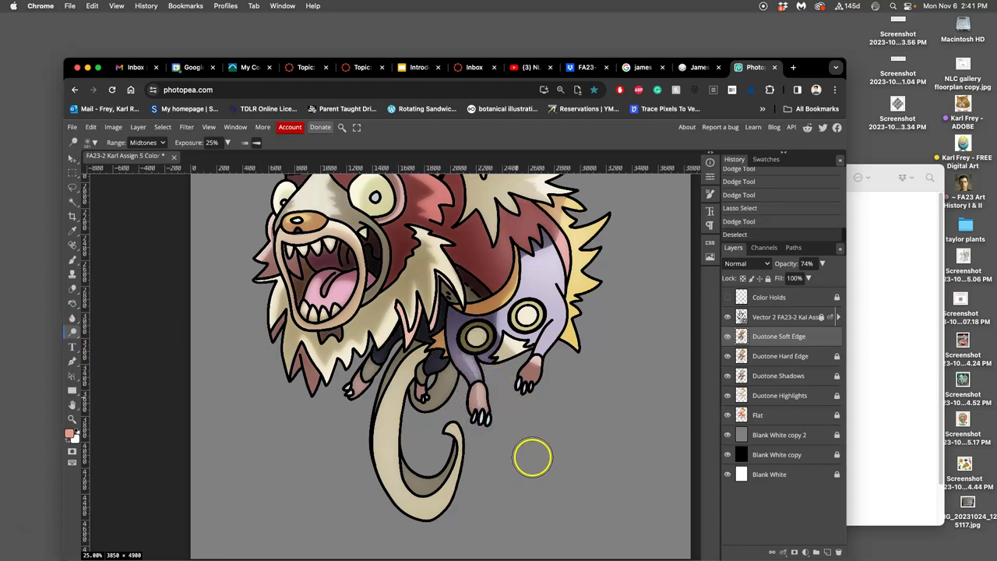
{"action": "scroll", "coordinate": [545, 407], "scroll_direction": "up", "scroll_amount": 3}
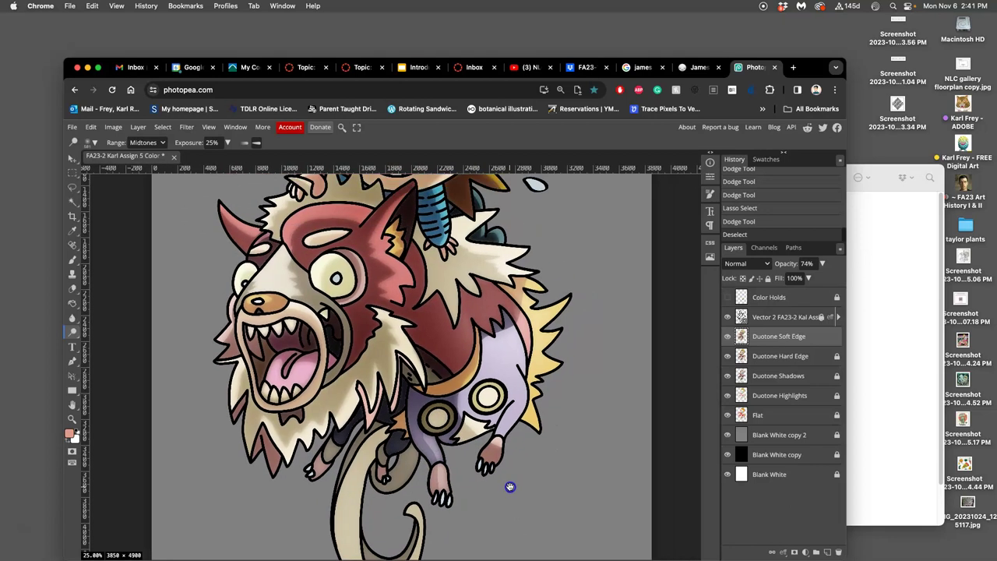
Step: Lasso an area on the monster's shoulder, dodge inside it, and deselect
{"action": "left_click", "coordinate": [73, 187]}
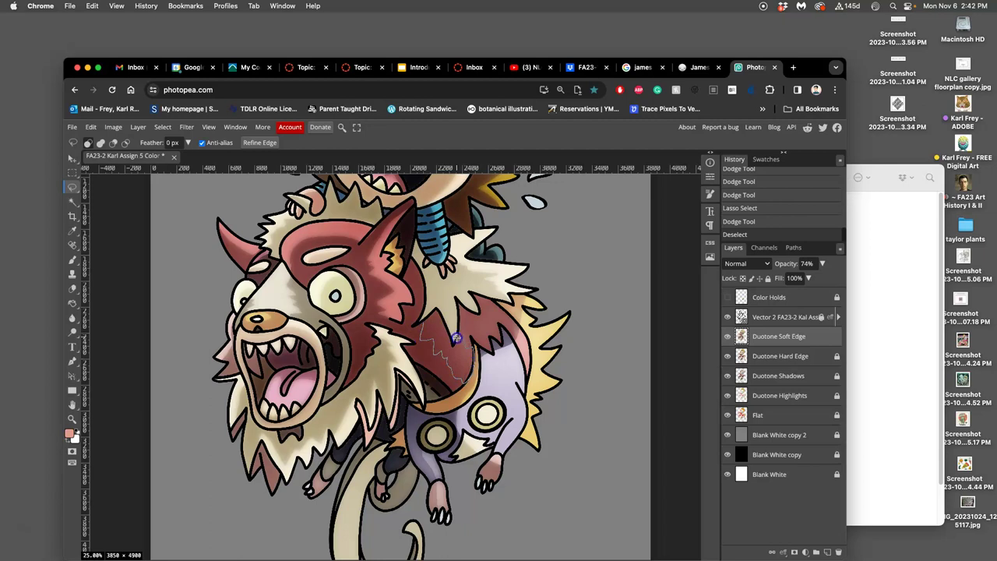
{"action": "left_click_drag", "start_coordinate": [427, 315], "coordinate": [421, 318]}
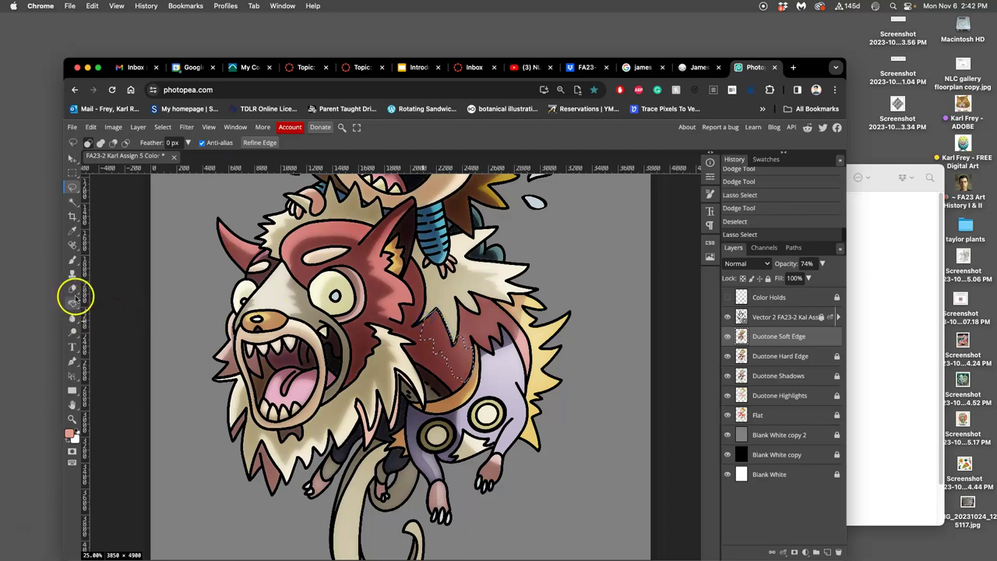
{"action": "left_click", "coordinate": [73, 333]}
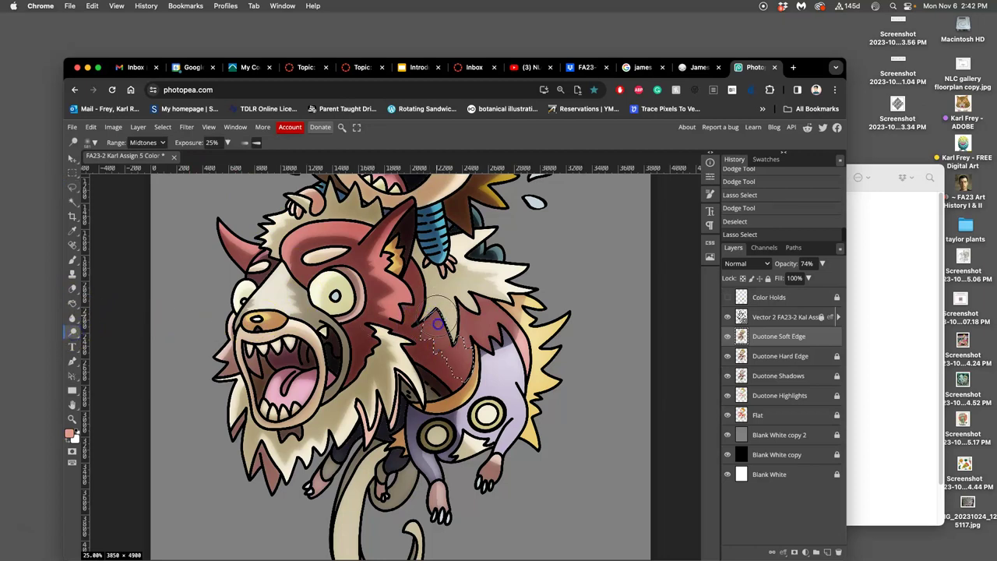
{"action": "left_click_drag", "start_coordinate": [470, 389], "coordinate": [459, 360]}
{"action": "key", "text": "super+d"}
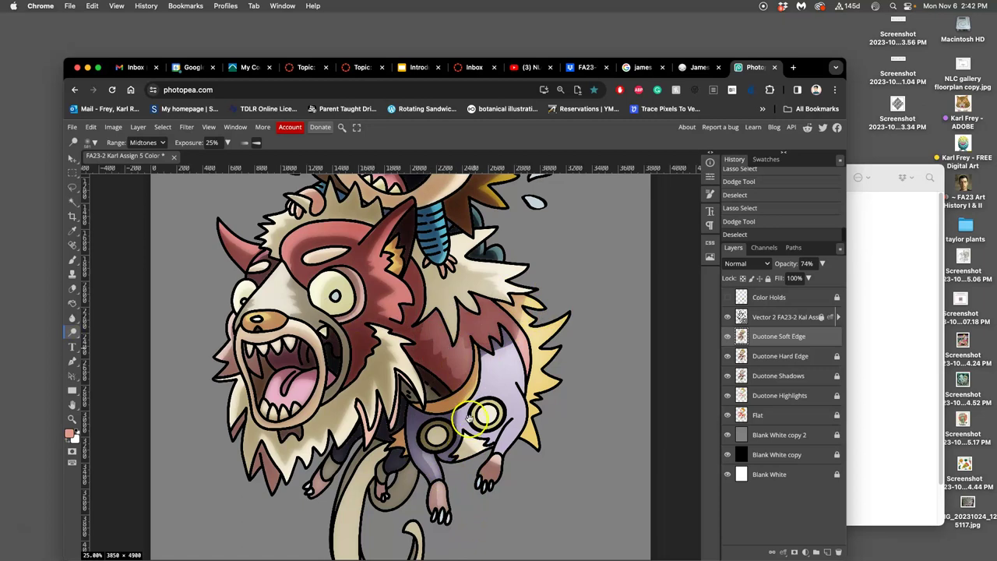
{"action": "left_click_drag", "start_coordinate": [468, 417], "coordinate": [550, 400]}
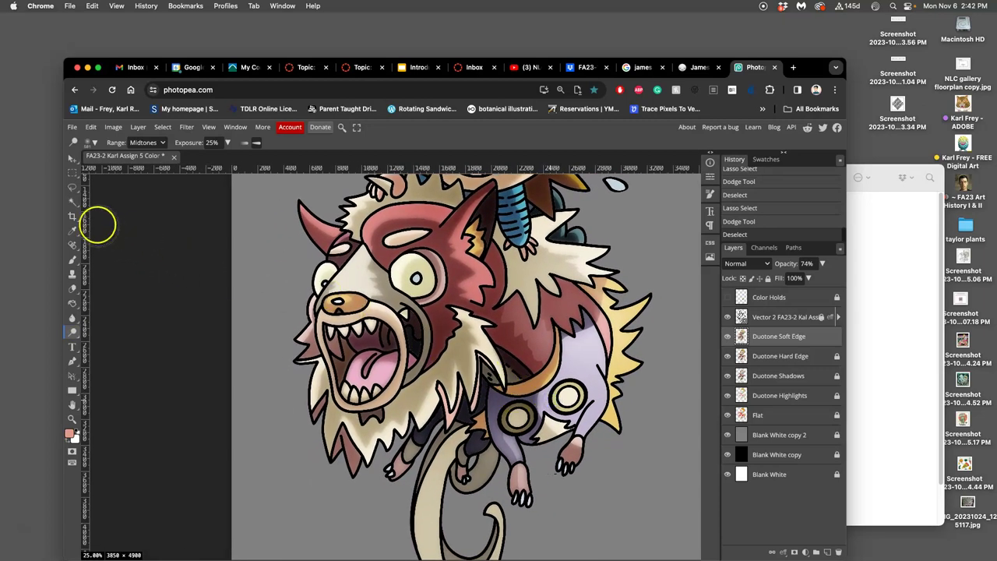
Step: Lasso an area beside the monster's mouth, dodge inside it, and deselect
{"action": "left_click", "coordinate": [73, 188]}
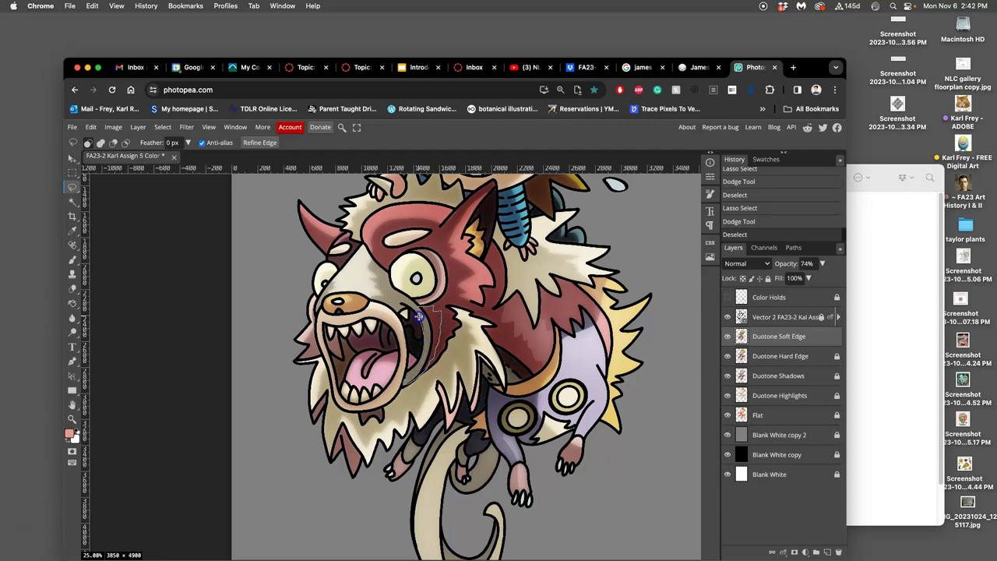
{"action": "left_click_drag", "start_coordinate": [418, 308], "coordinate": [418, 309]}
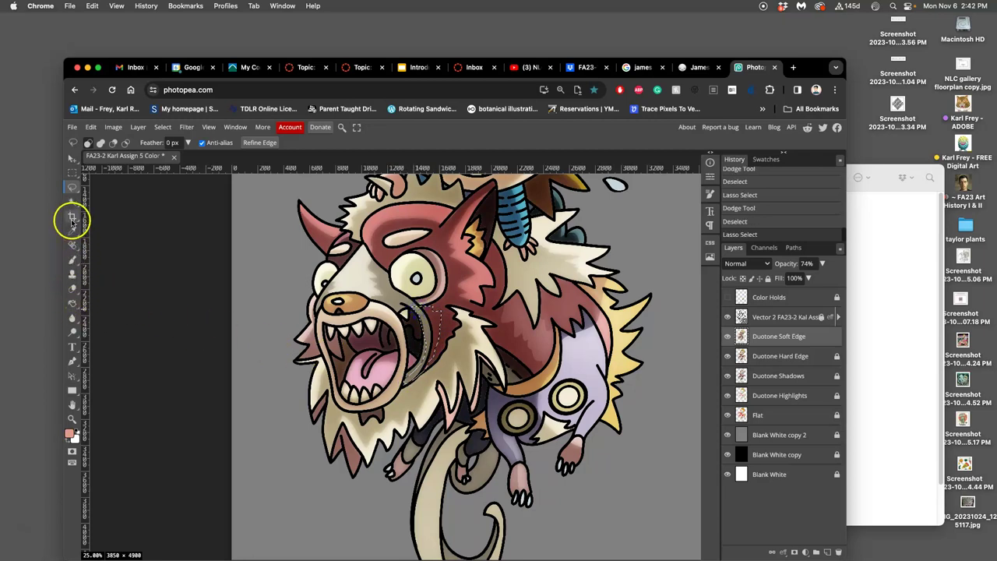
{"action": "left_click", "coordinate": [73, 331]}
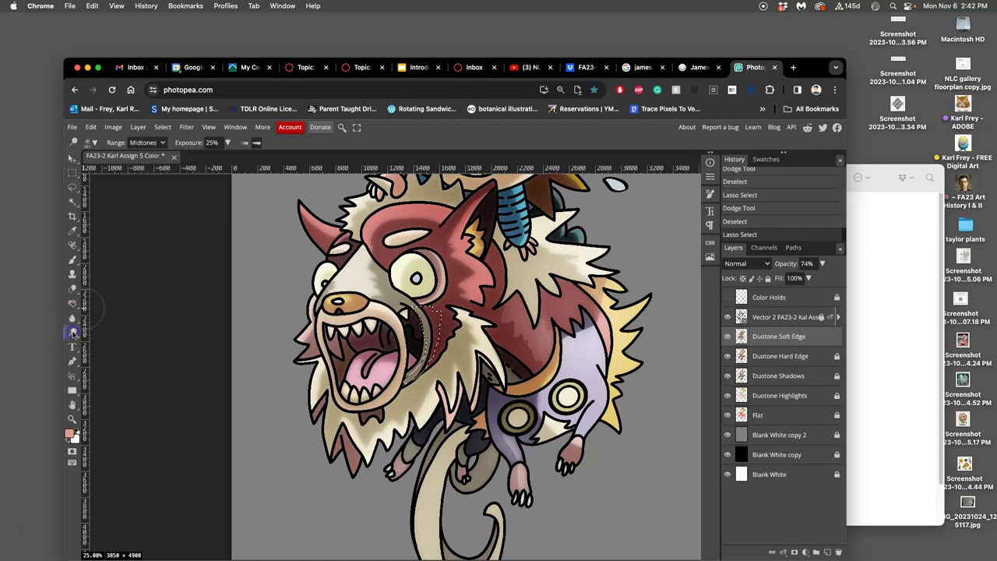
{"action": "mouse_move", "coordinate": [424, 342]}
{"action": "left_mouse_down"}
{"action": "mouse_move", "coordinate": [414, 373]}
{"action": "mouse_move", "coordinate": [418, 306]}
{"action": "left_mouse_up"}
{"action": "key", "text": "ctrl+d"}
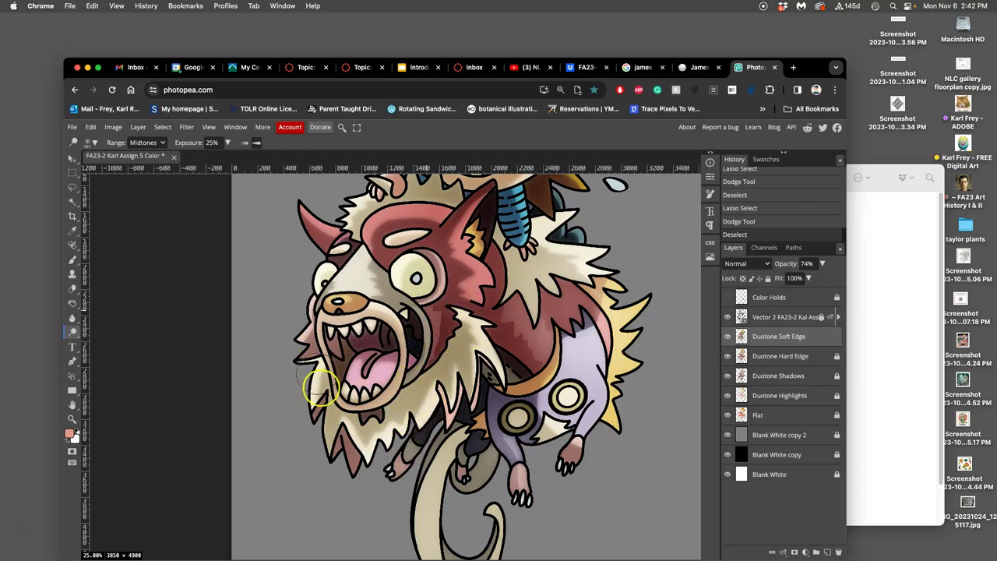
{"action": "left_click", "coordinate": [72, 187]}
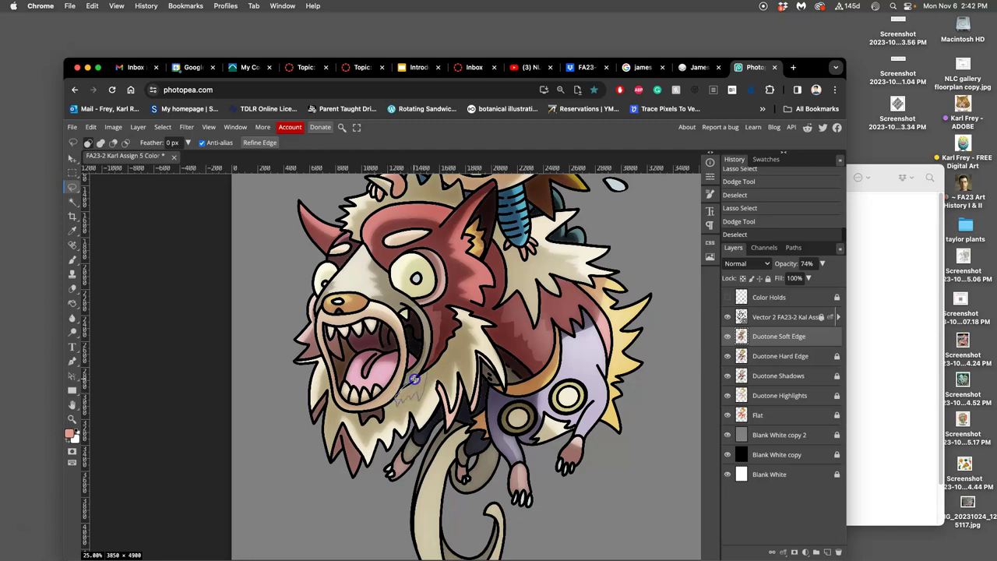
Step: Lasso an area below the monster's mouth, burn inside it with the Burn tool, and deselect
{"action": "left_click_drag", "start_coordinate": [416, 377], "coordinate": [423, 371]}
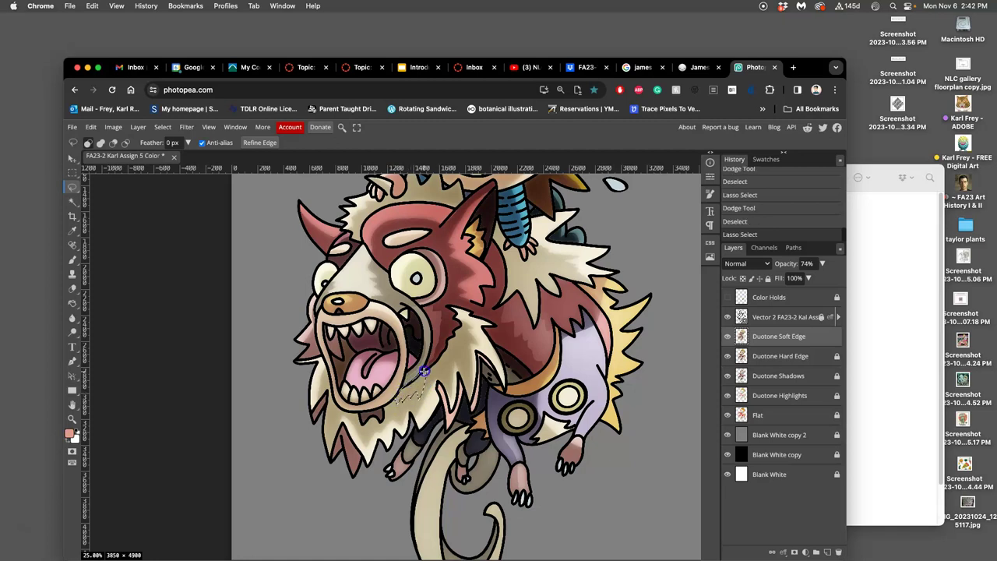
{"action": "right_click", "coordinate": [72, 333]}
{"action": "left_click", "coordinate": [102, 348]}
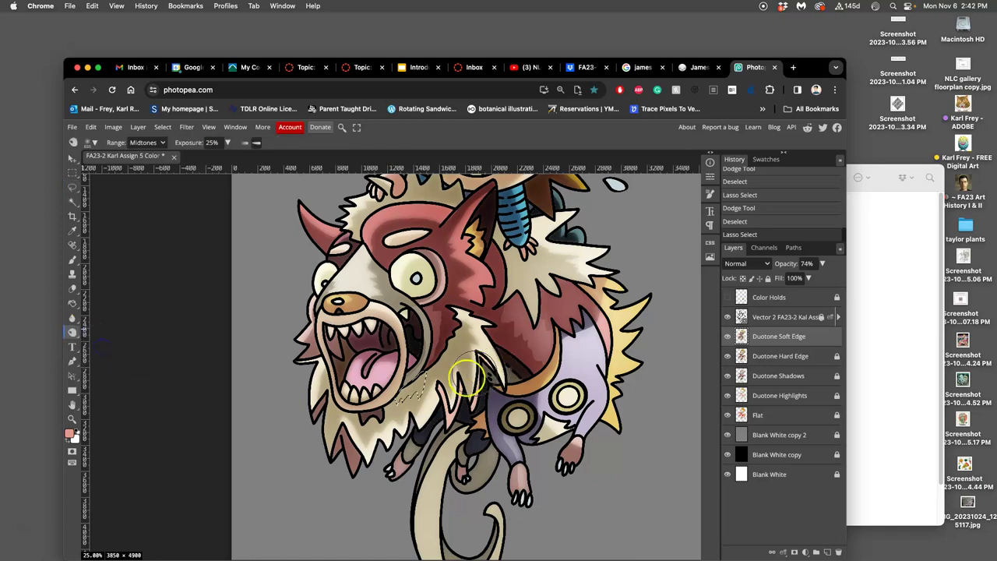
{"action": "mouse_move", "coordinate": [417, 385]}
{"action": "left_mouse_down"}
{"action": "mouse_move", "coordinate": [350, 491]}
{"action": "mouse_move", "coordinate": [409, 387]}
{"action": "left_mouse_up"}
{"action": "key", "text": "ctrl+d"}
{"action": "mouse_move", "coordinate": [527, 403]}
{"action": "left_mouse_down"}
{"action": "mouse_move", "coordinate": [602, 419]}
{"action": "mouse_move", "coordinate": [549, 476]}
{"action": "left_mouse_up"}
{"action": "left_click_drag", "start_coordinate": [338, 334], "coordinate": [341, 301]}
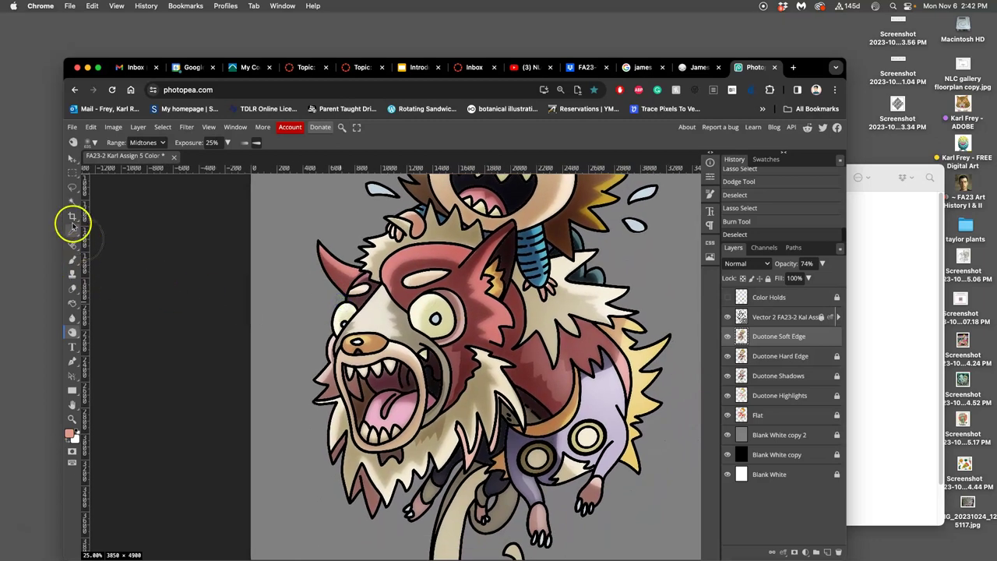
Step: Lasso around the monster's eye, burn the brow fur inside it, and deselect
{"action": "left_click", "coordinate": [73, 188]}
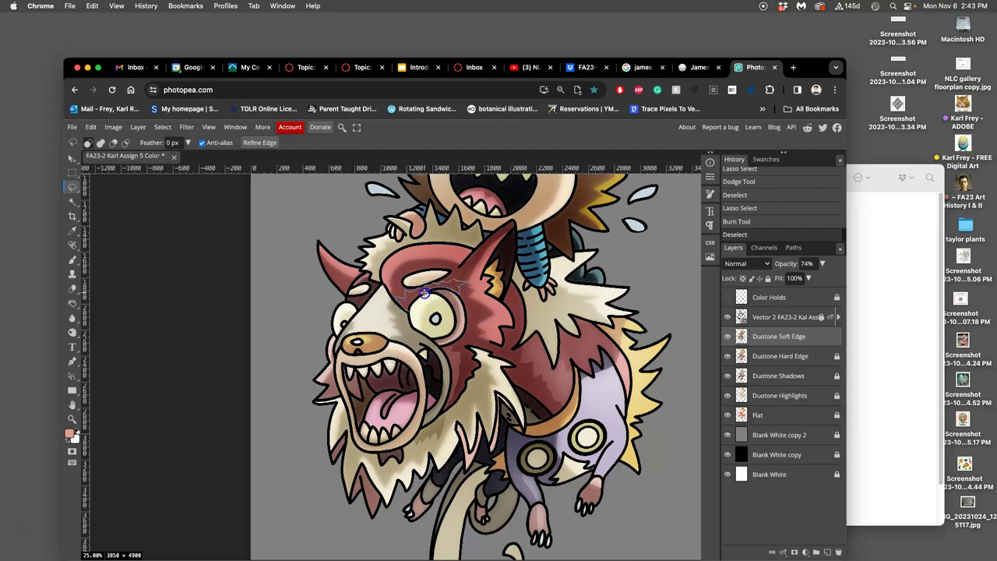
{"action": "left_click_drag", "start_coordinate": [410, 306], "coordinate": [412, 308]}
{"action": "left_click", "coordinate": [73, 332]}
{"action": "left_click", "coordinate": [73, 332]}
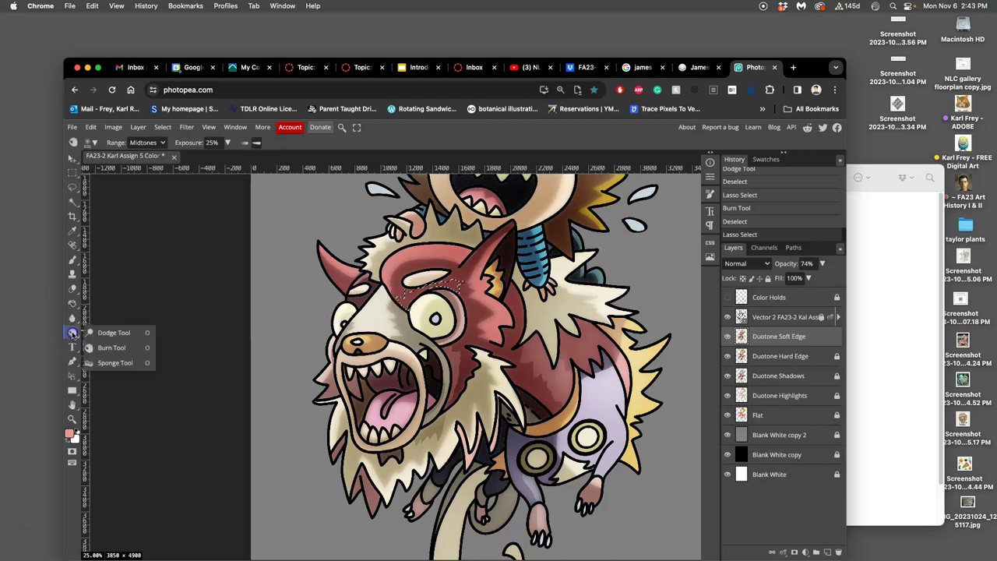
{"action": "mouse_move", "coordinate": [433, 276]}
{"action": "left_mouse_down"}
{"action": "mouse_move", "coordinate": [394, 307]}
{"action": "mouse_move", "coordinate": [454, 288]}
{"action": "mouse_move", "coordinate": [427, 315]}
{"action": "left_mouse_up"}
{"action": "key", "text": "ctrl+d"}
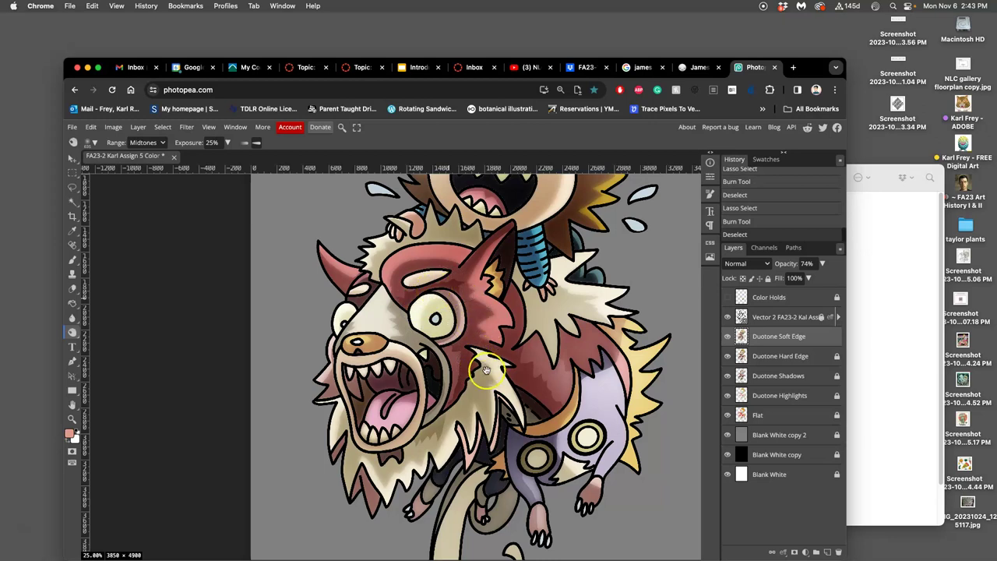
{"action": "mouse_move", "coordinate": [487, 370]}
{"action": "left_mouse_down"}
{"action": "mouse_move", "coordinate": [508, 340]}
{"action": "mouse_move", "coordinate": [530, 252]}
{"action": "left_mouse_up"}
{"action": "left_click", "coordinate": [72, 188]}
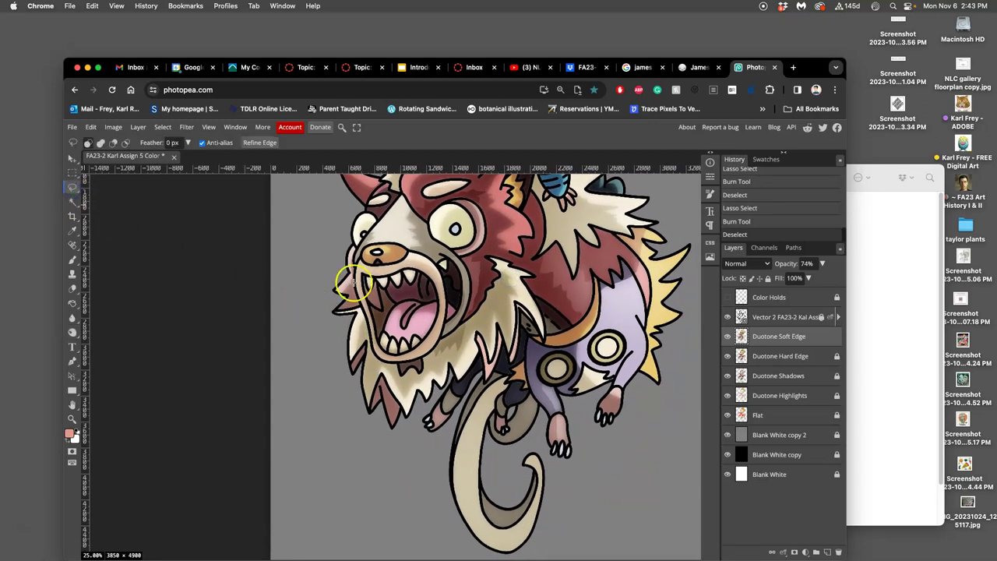